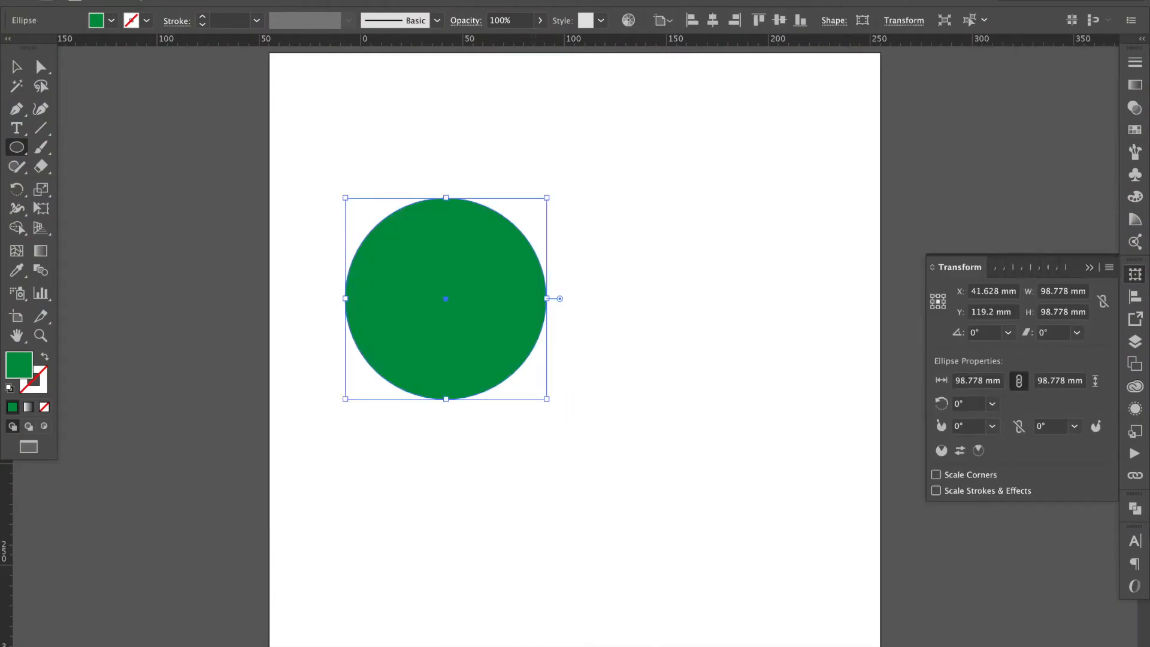
Fill the green circle with dark red and pull its bottom anchor point straight down to form an egg shape
{"action": "left_click", "coordinate": [1136, 131]}
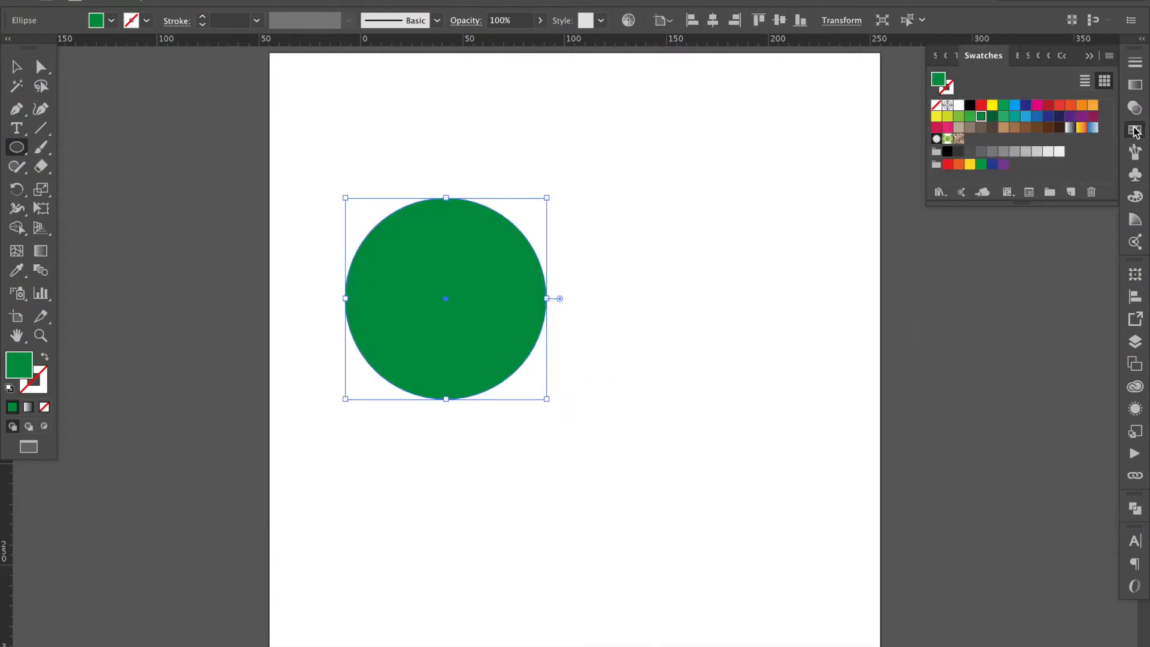
{"action": "left_click", "coordinate": [1049, 106]}
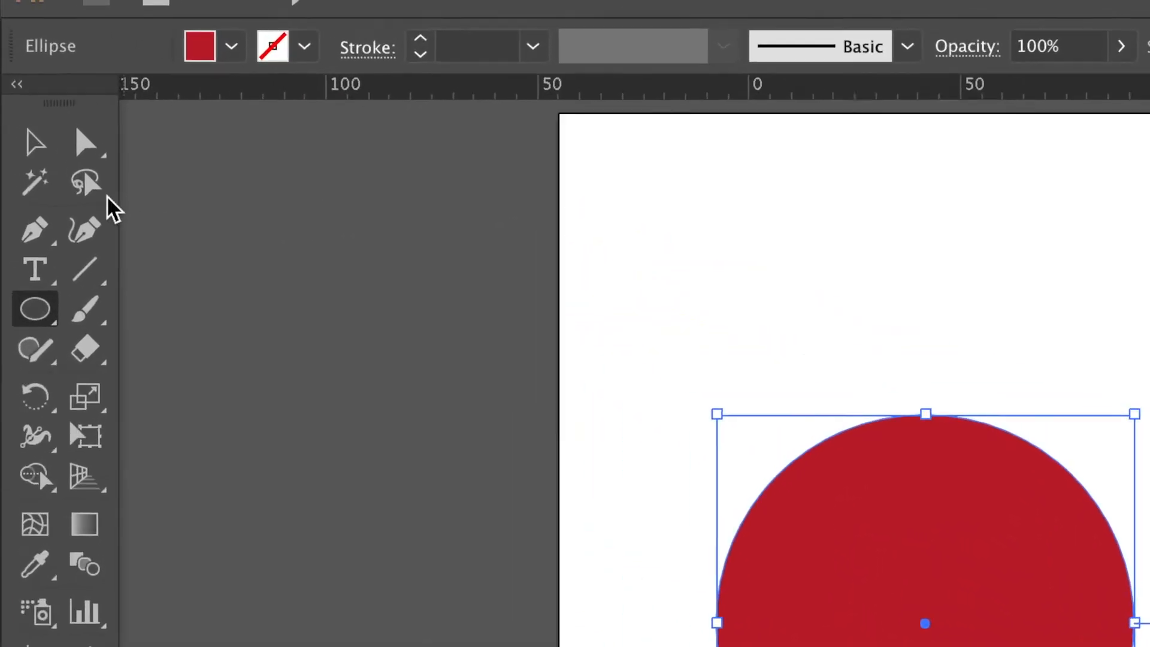
{"action": "left_click", "coordinate": [54, 90]}
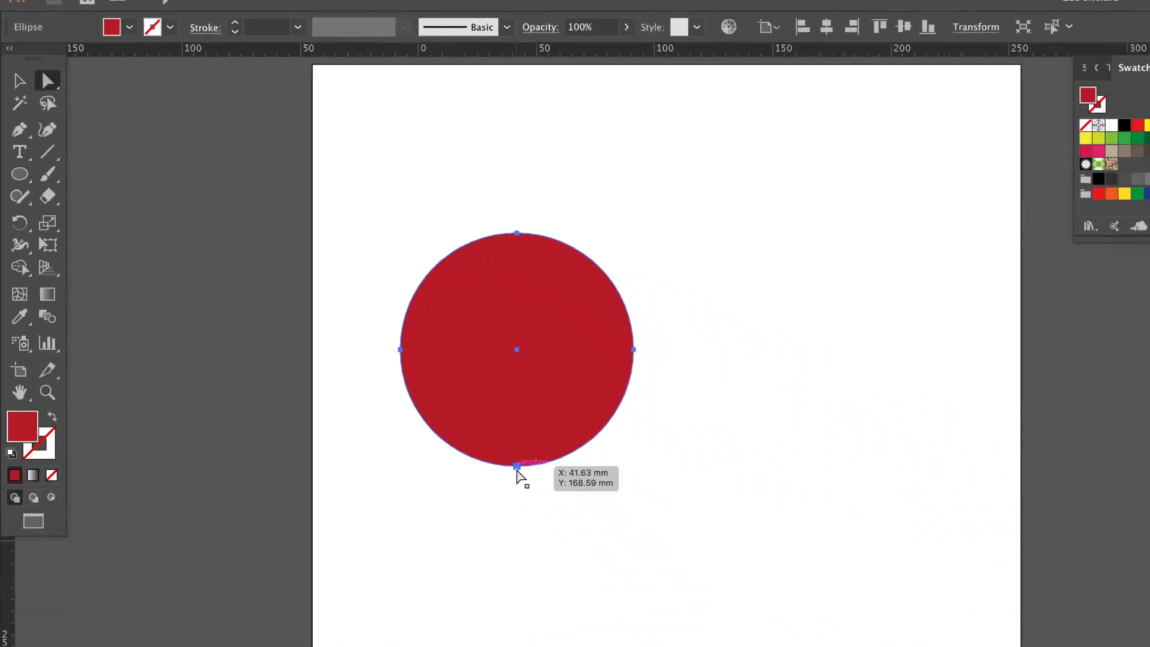
{"action": "left_click", "coordinate": [445, 404]}
{"action": "left_click_drag", "start_coordinate": [446, 405], "coordinate": [446, 470]}
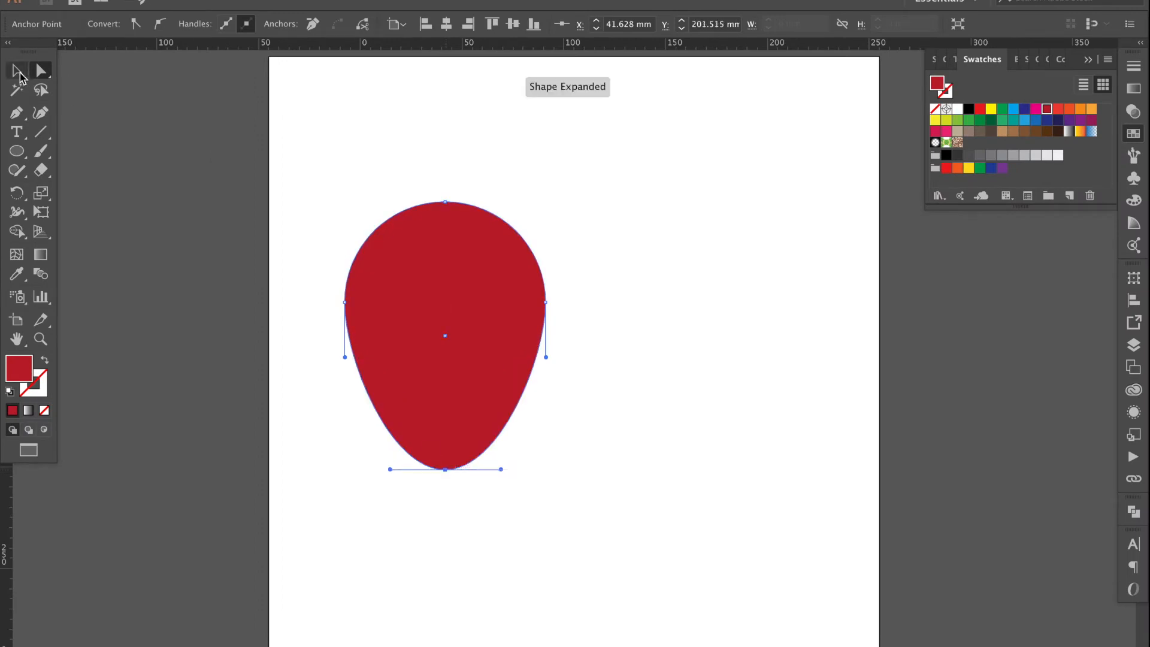
Duplicate the red egg shape horizontally to the right so the two copies overlap as an apple outline
{"action": "left_click", "coordinate": [20, 73]}
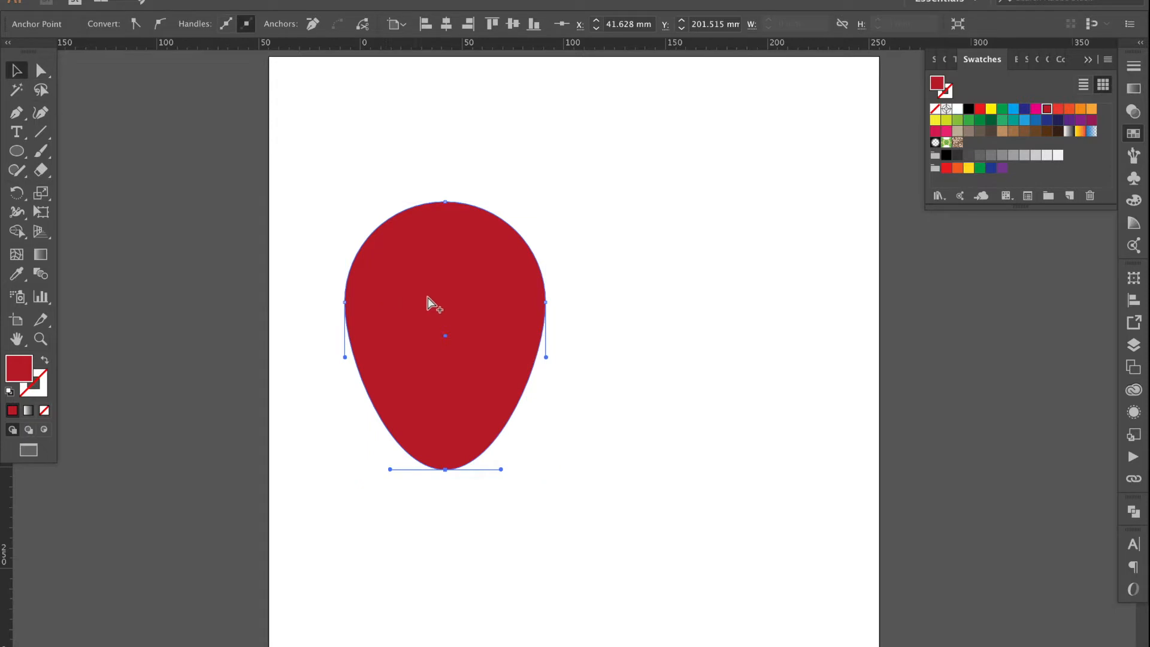
{"action": "left_click_drag", "start_coordinate": [387, 306], "coordinate": [444, 310]}
{"action": "key", "text": "super+shift+a"}
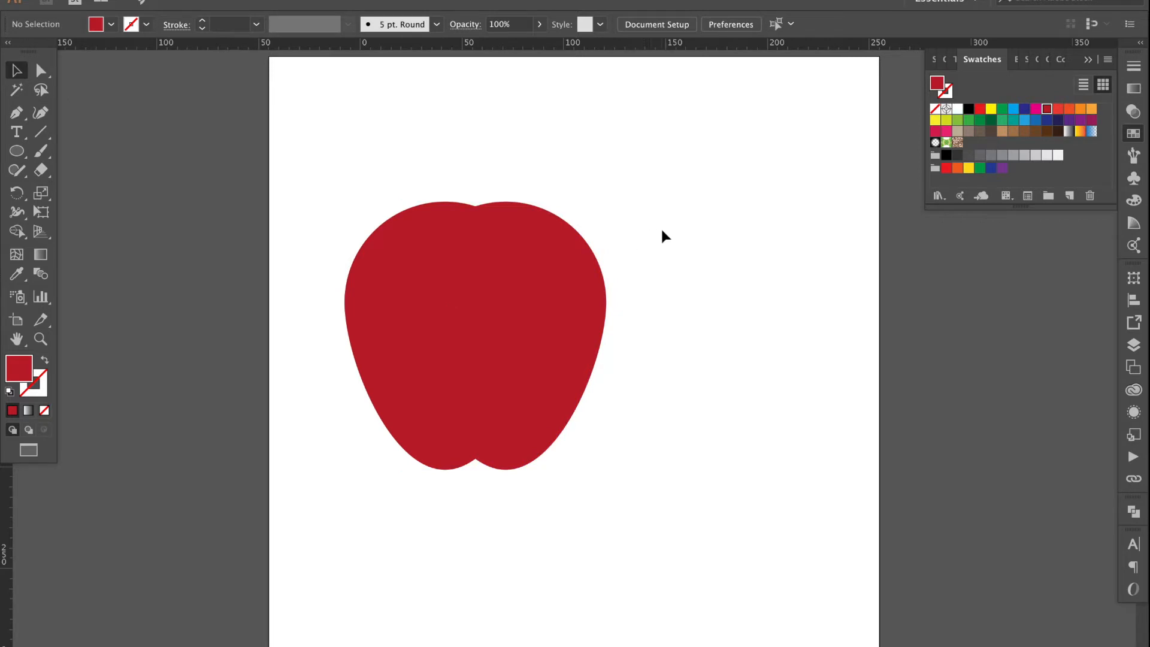
Select both overlapping red shapes and merge them into one apple shape with the Shape Builder tool
{"action": "left_click_drag", "start_coordinate": [665, 237], "coordinate": [420, 335]}
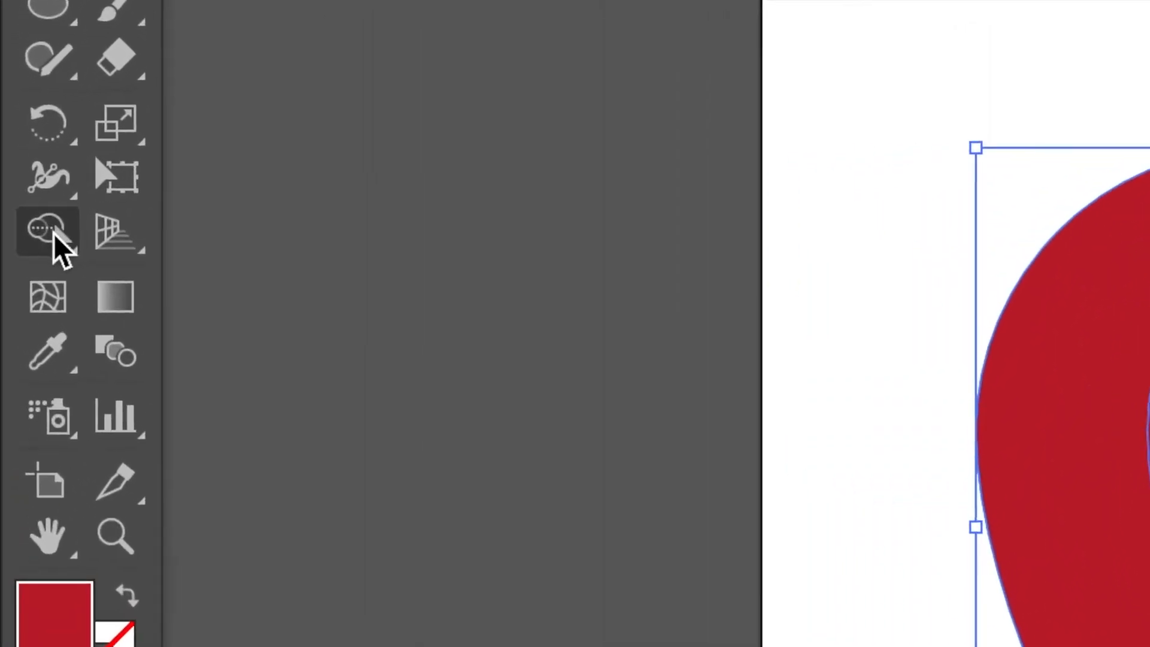
{"action": "left_click", "coordinate": [52, 234]}
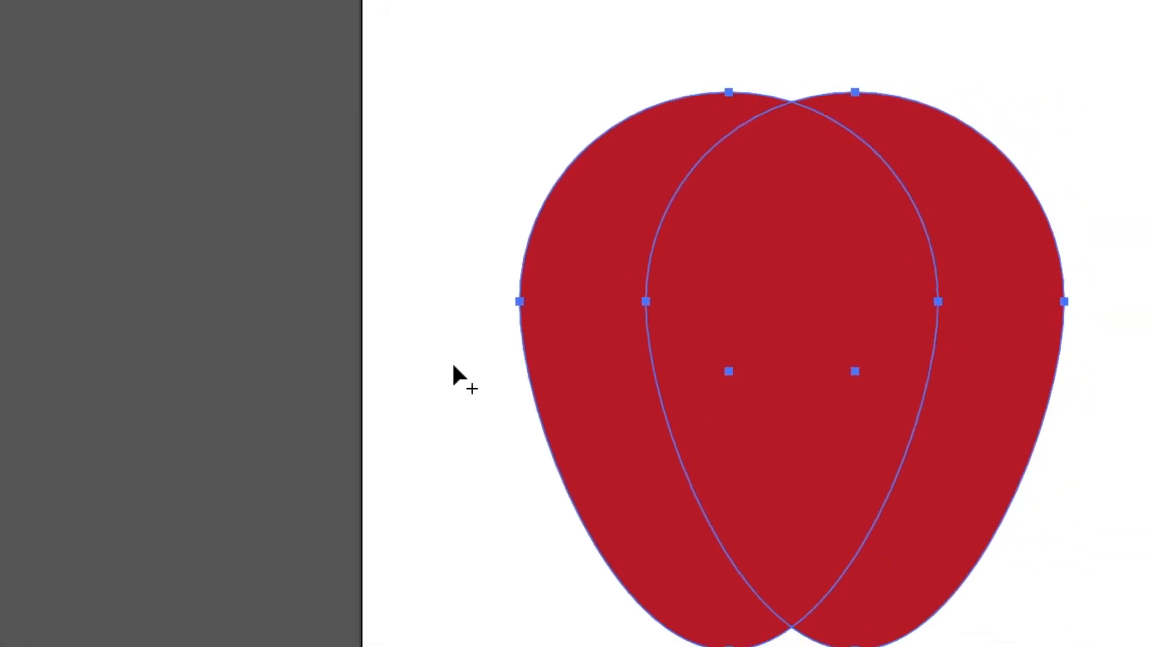
{"action": "mouse_move", "coordinate": [314, 318]}
{"action": "left_mouse_down"}
{"action": "mouse_move", "coordinate": [884, 305]}
{"action": "mouse_move", "coordinate": [912, 317]}
{"action": "left_mouse_up"}
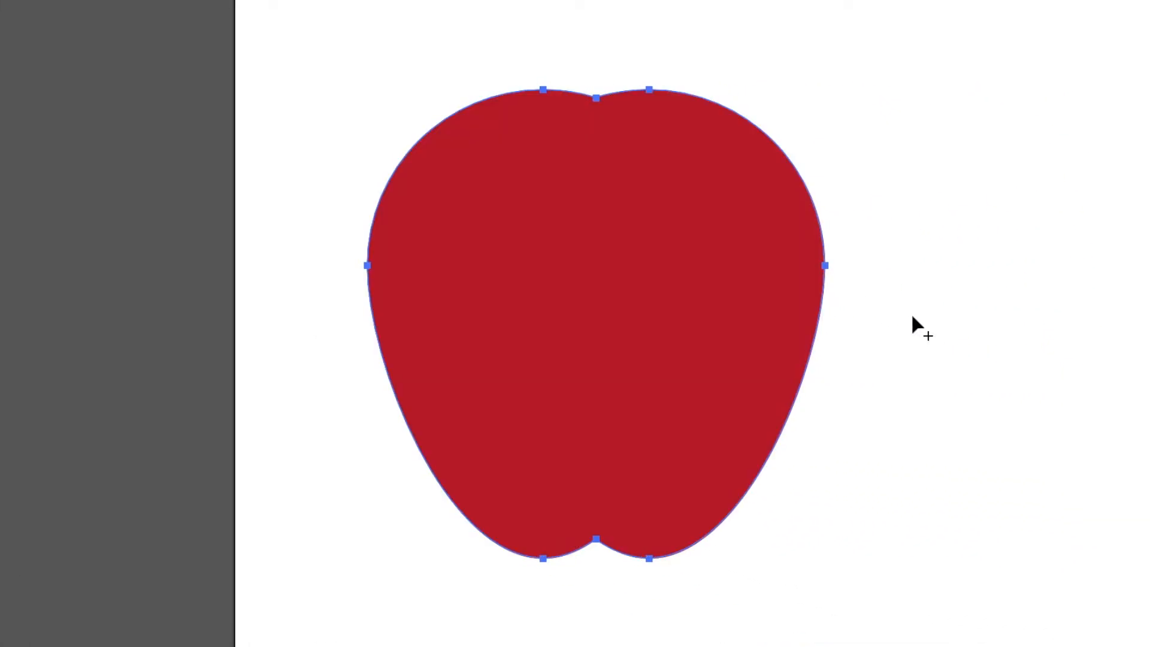
Smooth the sharp notch at the apple's bottom by making both handles of its center anchor point horizontal
{"action": "key", "text": "v"}
{"action": "key", "text": "ctrl+equal"}
{"action": "key", "text": "ctrl+equal"}
{"action": "key", "text": "ctrl+equal"}
{"action": "key", "text": "ctrl+equal"}
{"action": "key", "text": "ctrl+equal"}
{"action": "key", "text": "shift+m"}
{"action": "scroll", "coordinate": [186, 338], "scroll_direction": "down", "scroll_amount": 10}
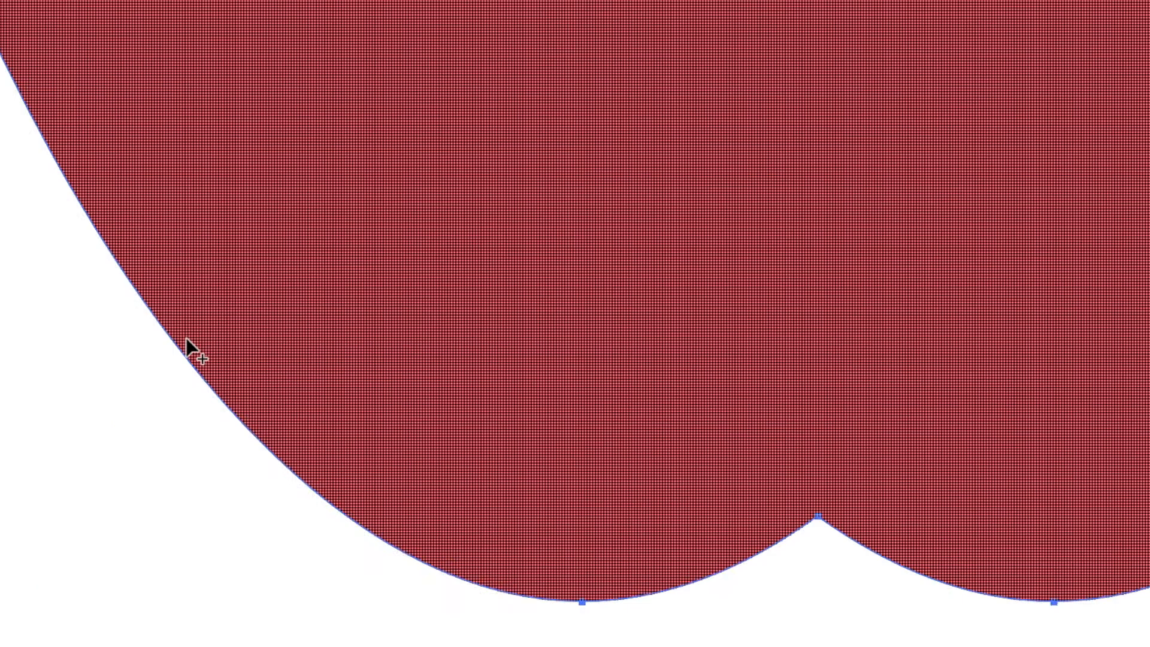
{"action": "scroll", "coordinate": [186, 338], "scroll_direction": "down", "scroll_amount": 3}
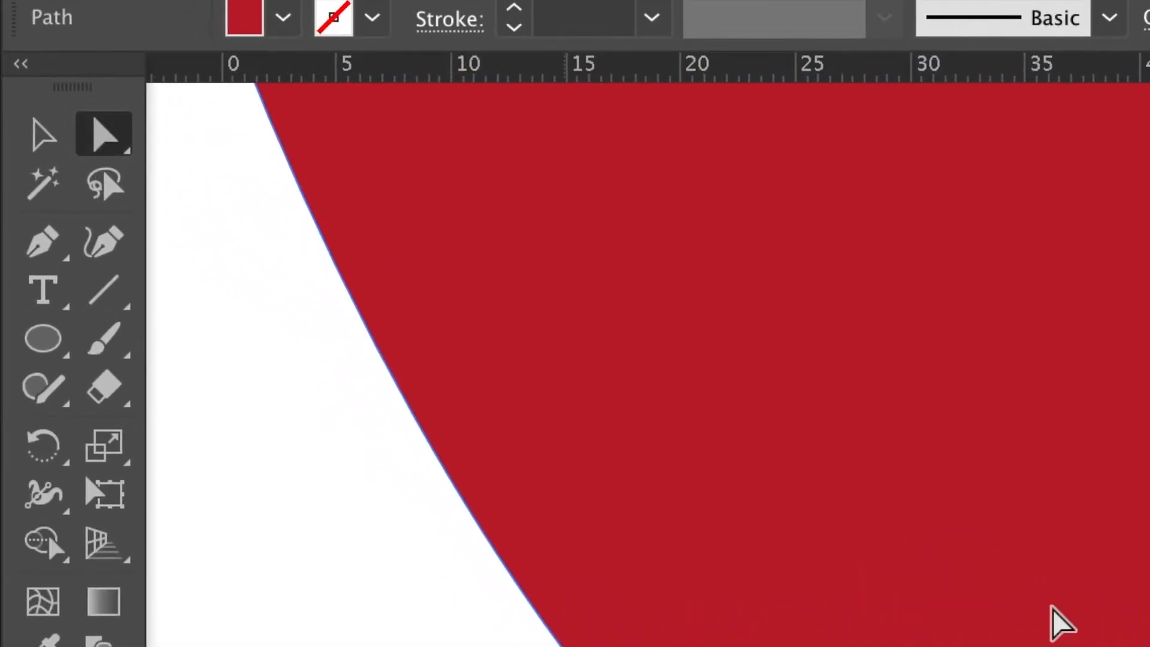
{"action": "key", "text": "ctrl+equal"}
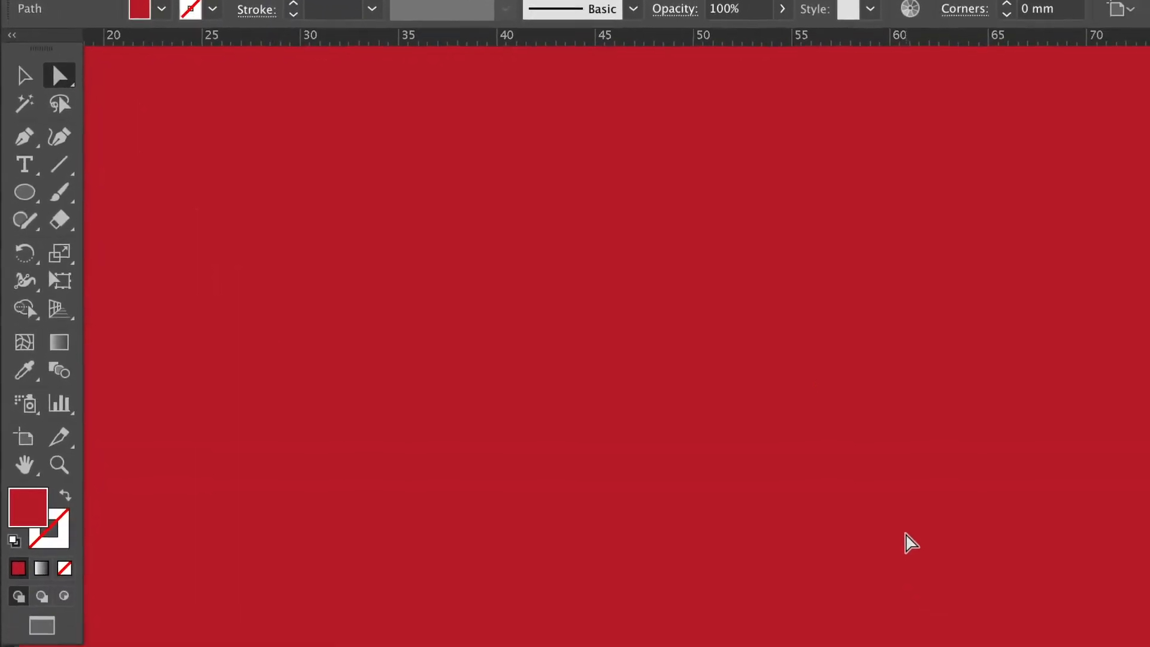
{"action": "scroll", "coordinate": [899, 539], "scroll_direction": "down", "scroll_amount": 5}
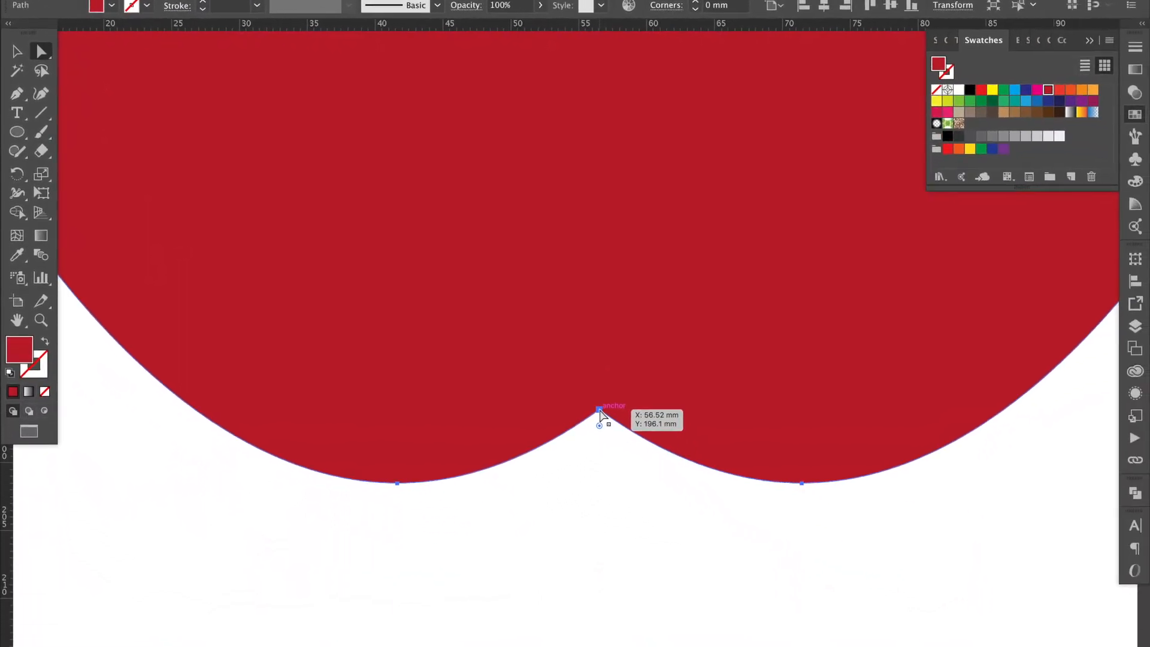
{"action": "left_click", "coordinate": [599, 411]}
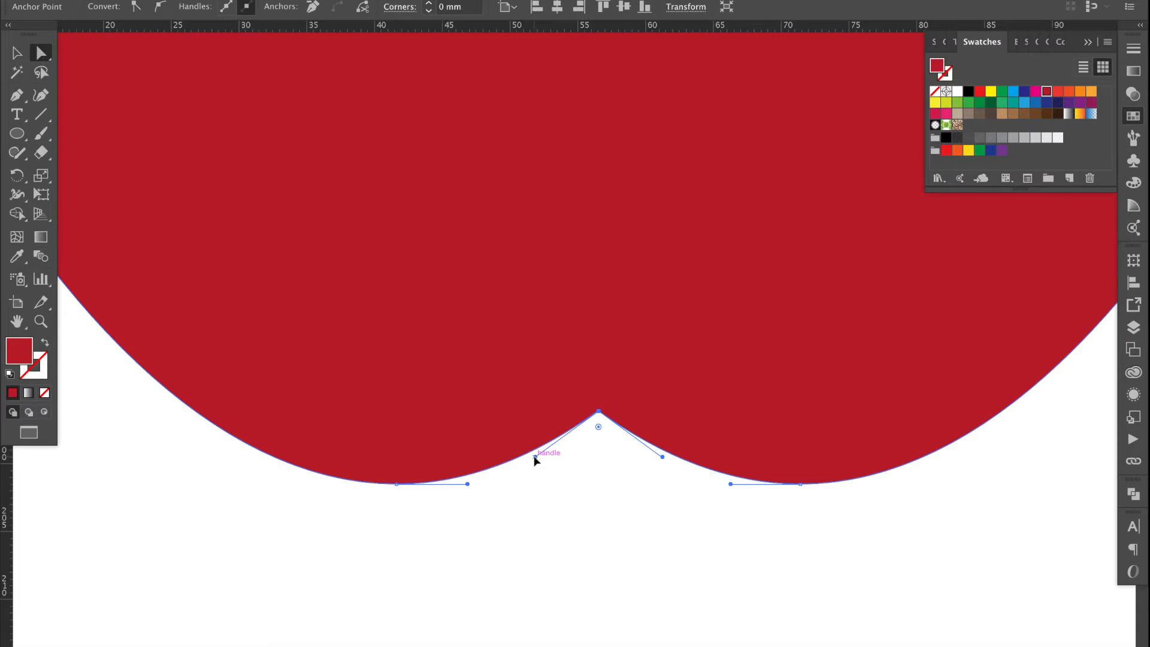
{"action": "left_click_drag", "start_coordinate": [534, 457], "coordinate": [508, 421]}
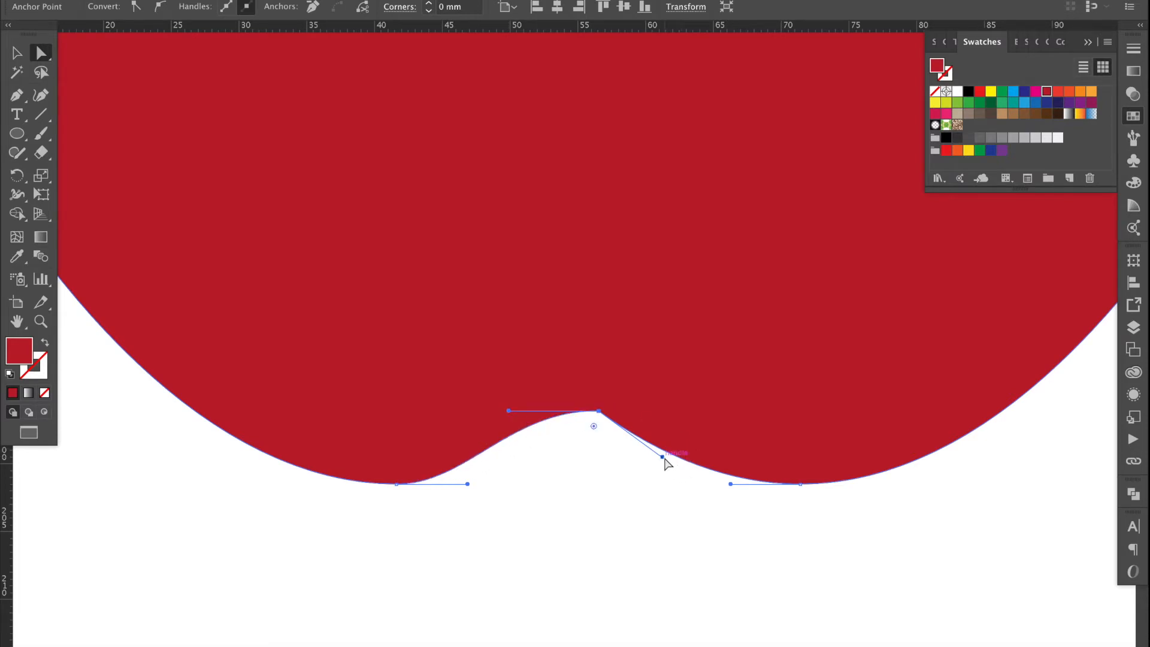
{"action": "left_click_drag", "start_coordinate": [663, 458], "coordinate": [678, 433]}
{"action": "left_click_drag", "start_coordinate": [689, 426], "coordinate": [690, 427]}
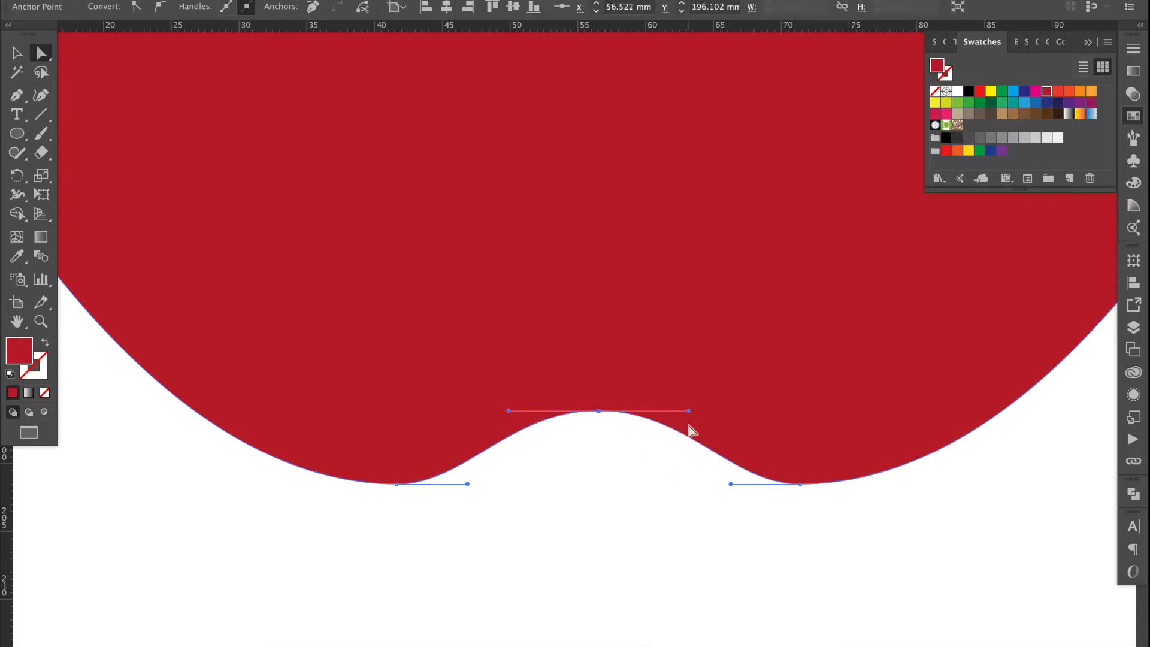
Smooth the sharp notch at the apple's top by making both handles of its center anchor point horizontal
{"action": "scroll", "coordinate": [591, 317], "scroll_direction": "up", "scroll_amount": 15}
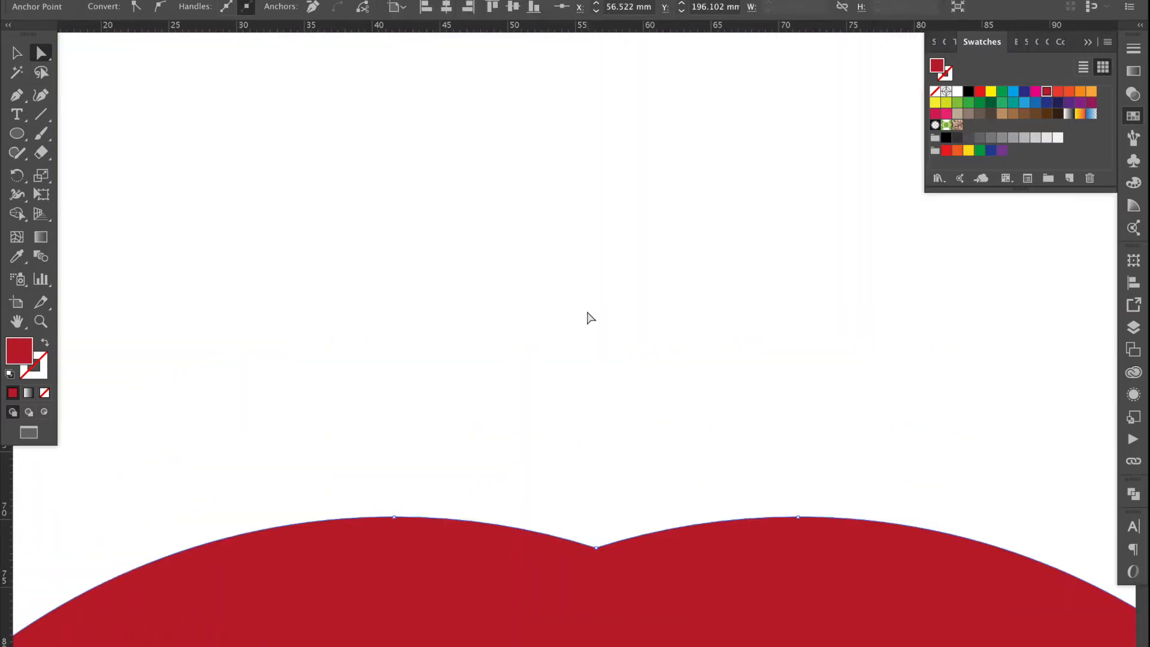
{"action": "scroll", "coordinate": [591, 318], "scroll_direction": "down", "scroll_amount": 3}
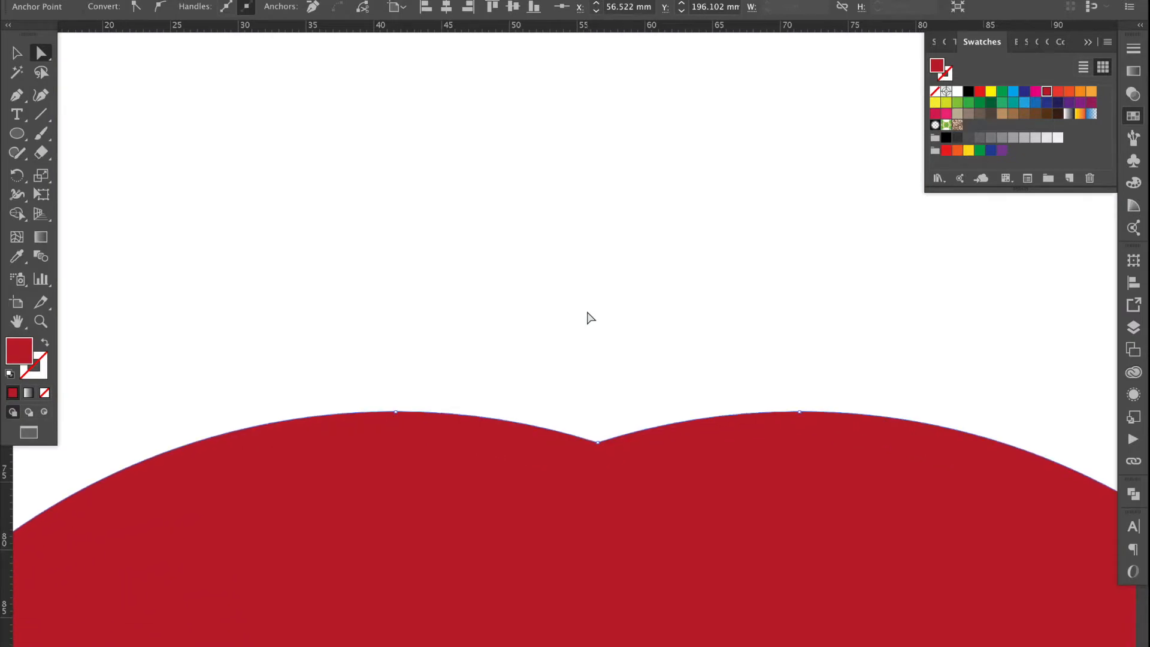
{"action": "left_click", "coordinate": [598, 442]}
{"action": "scroll", "coordinate": [599, 444], "scroll_direction": "down", "scroll_amount": 4}
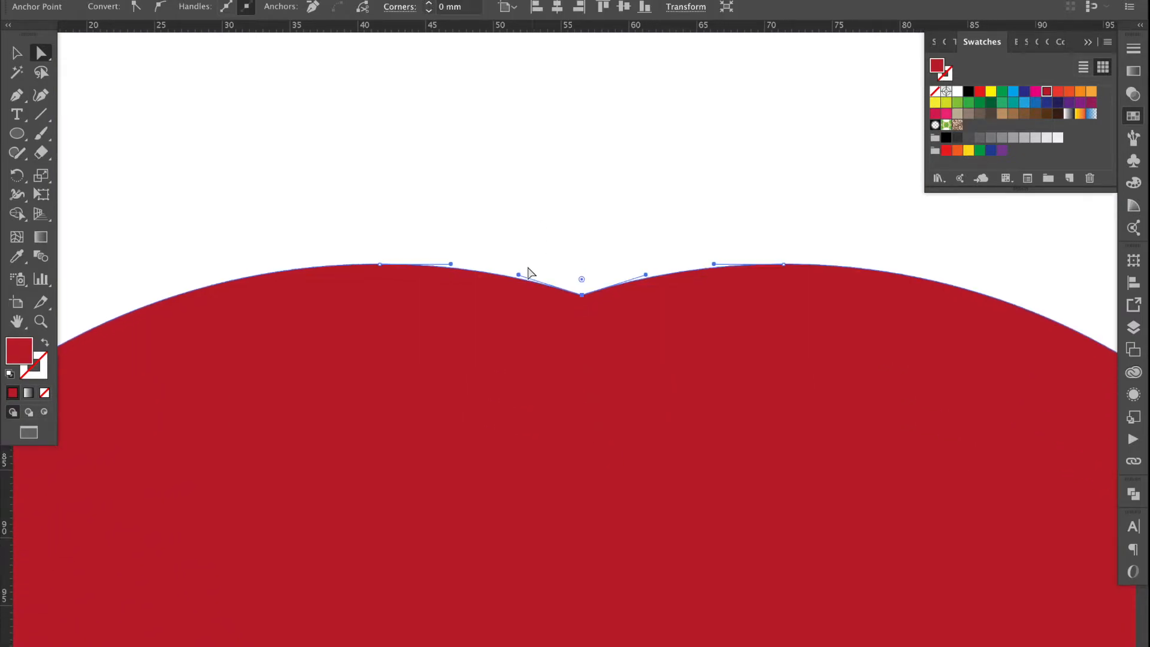
{"action": "left_click_drag", "start_coordinate": [518, 275], "coordinate": [518, 294]}
{"action": "left_click_drag", "start_coordinate": [646, 275], "coordinate": [650, 294]}
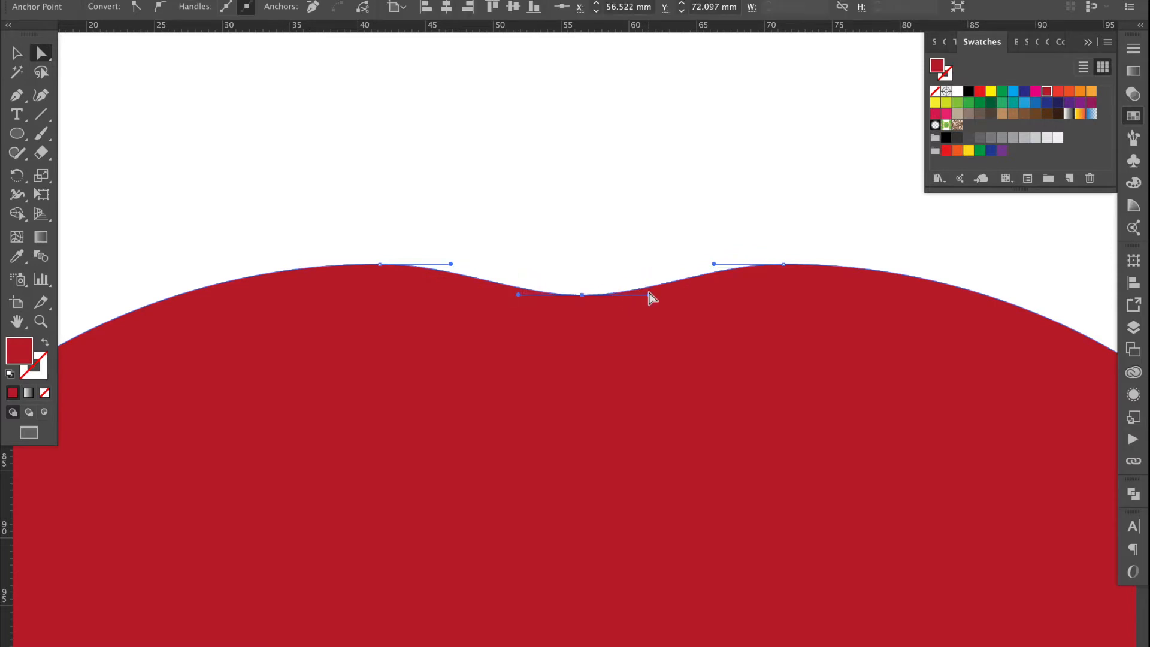
{"action": "key", "text": "super+minus"}
{"action": "key", "text": "super+minus"}
{"action": "key", "text": "super+minus"}
{"action": "key", "text": "super+minus"}
{"action": "left_click", "coordinate": [19, 53]}
{"action": "scroll", "coordinate": [298, 199], "scroll_direction": "down", "scroll_amount": 5}
{"action": "scroll", "coordinate": [298, 199], "scroll_direction": "right", "scroll_amount": 2}
{"action": "scroll", "coordinate": [298, 199], "scroll_direction": "right", "scroll_amount": 2}
{"action": "scroll", "coordinate": [298, 198], "scroll_direction": "up", "scroll_amount": 2}
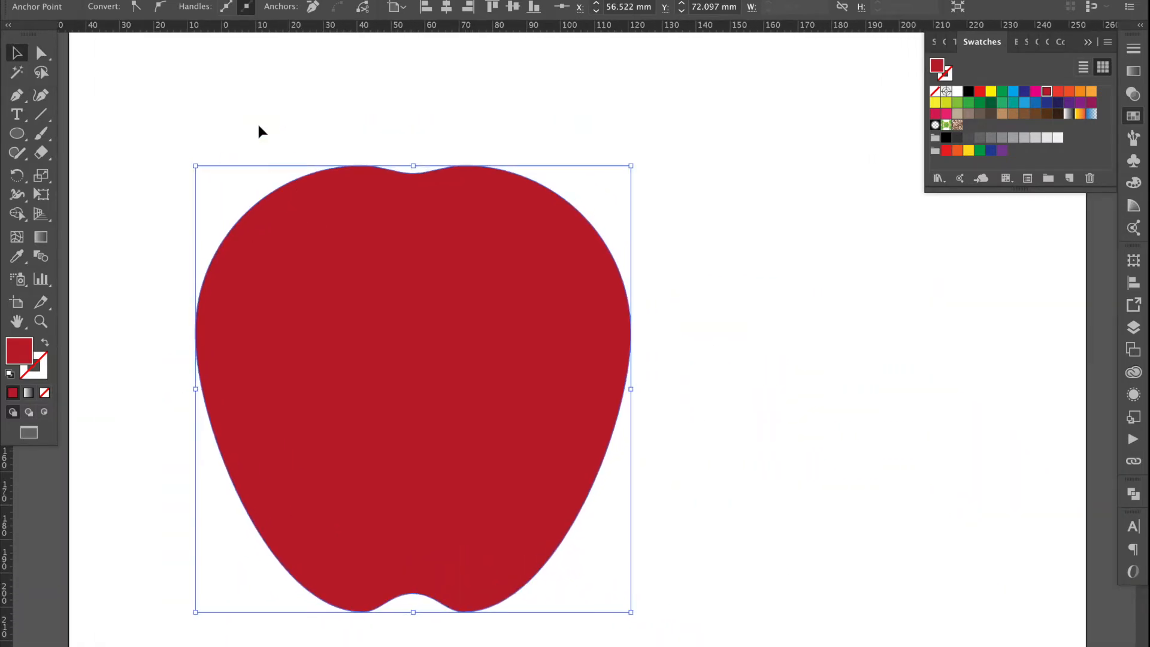
{"action": "left_click", "coordinate": [259, 127]}
Draw a circle about 45.5 mm in diameter to the upper right of the apple
{"action": "key", "text": "super+minus"}
{"action": "left_click", "coordinate": [17, 134]}
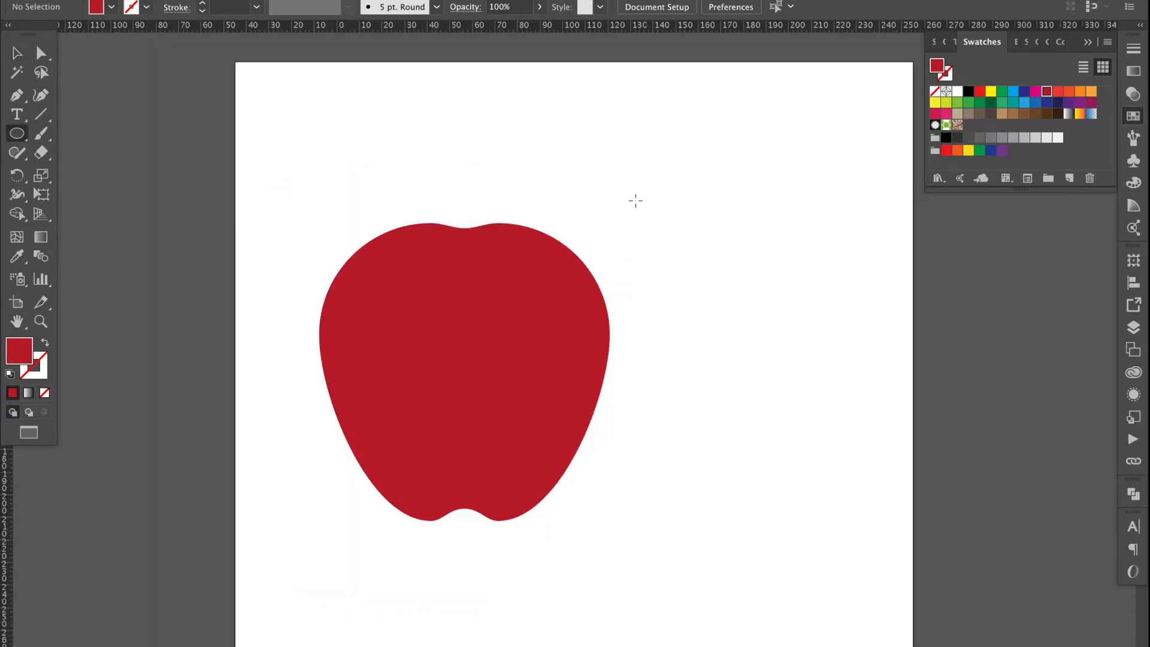
{"action": "left_click_drag", "start_coordinate": [631, 196], "coordinate": [735, 299]}
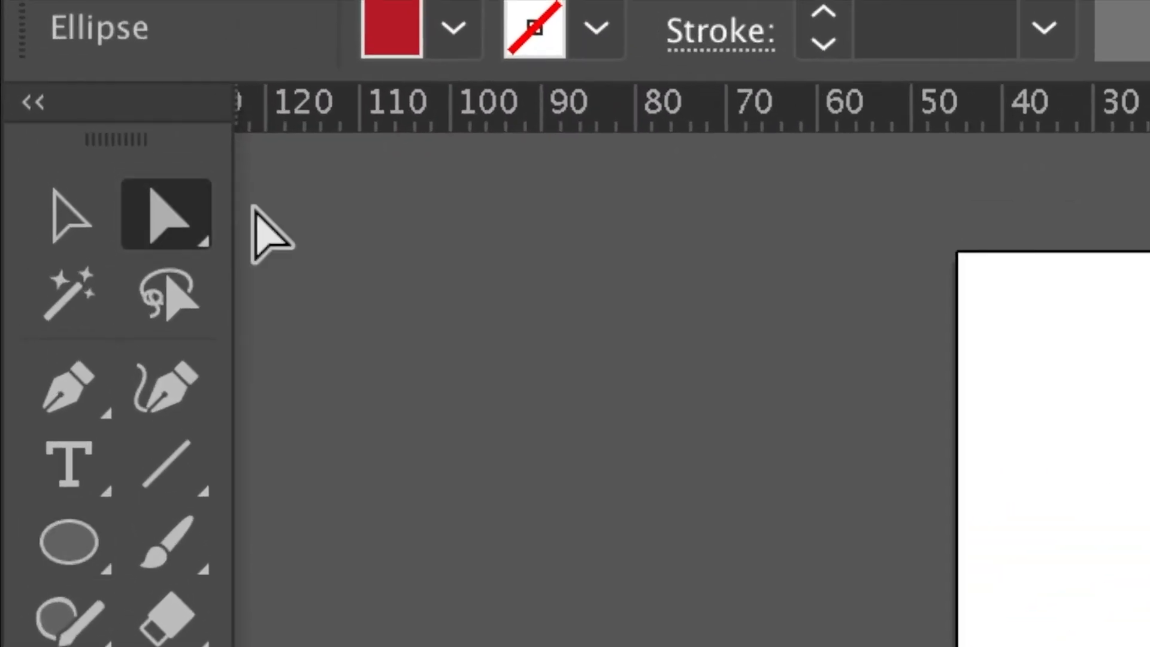
Convert the small circle's top and bottom anchor points to corners to make a pointed leaf shape
{"action": "left_click", "coordinate": [159, 215]}
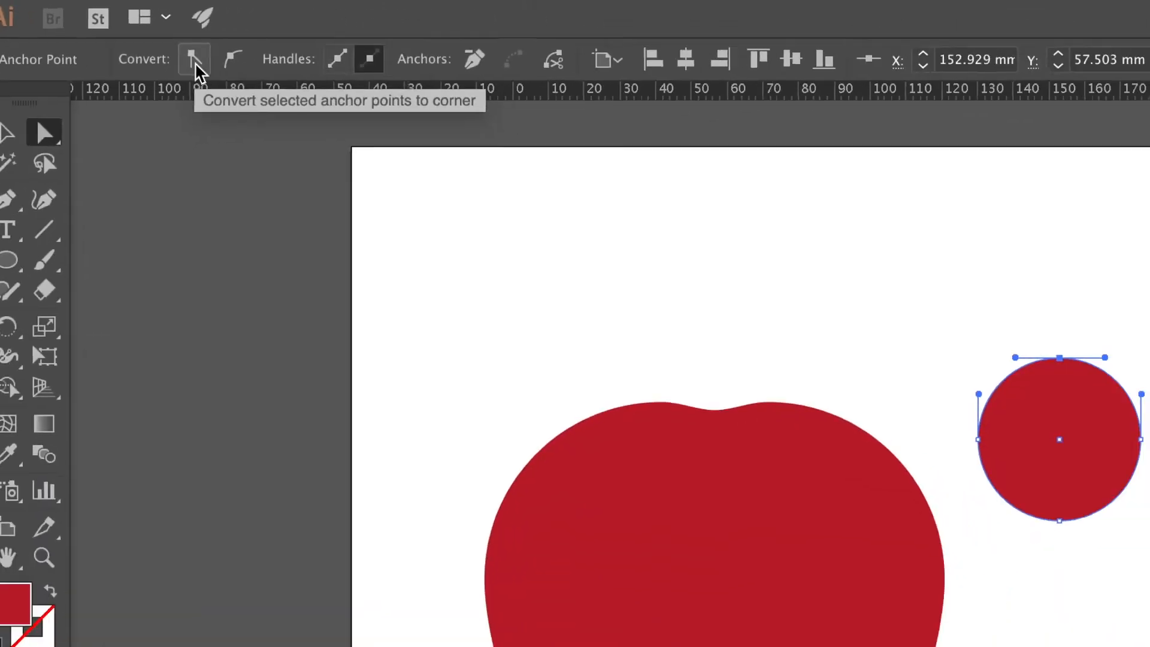
{"action": "left_click", "coordinate": [504, 160]}
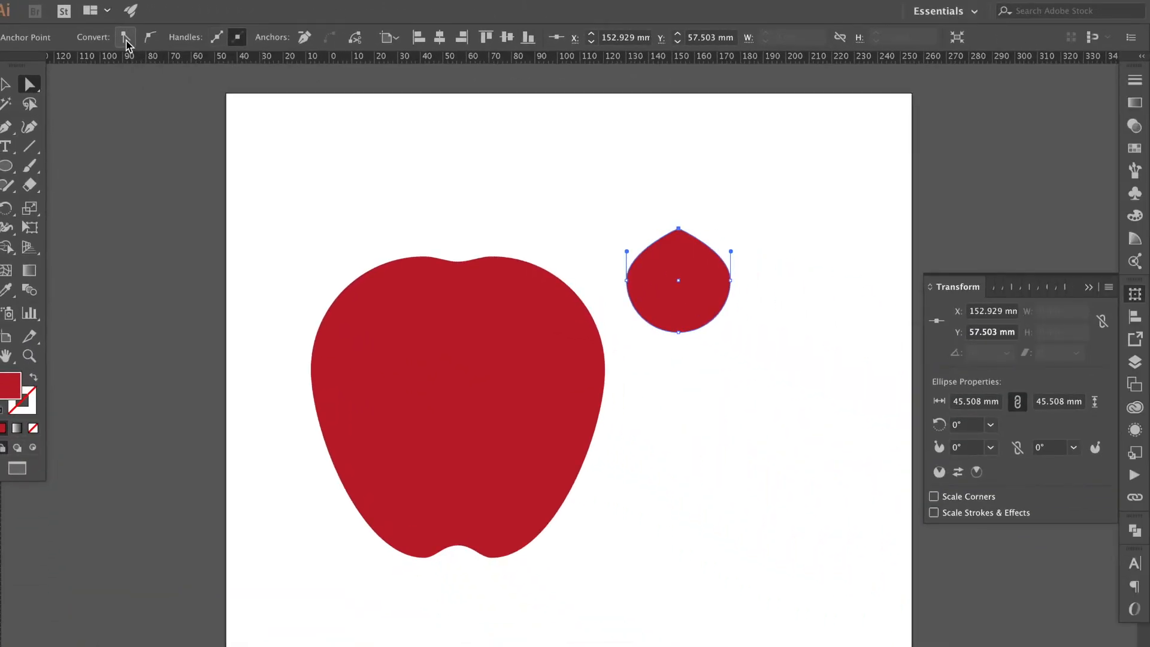
{"action": "left_click", "coordinate": [679, 333]}
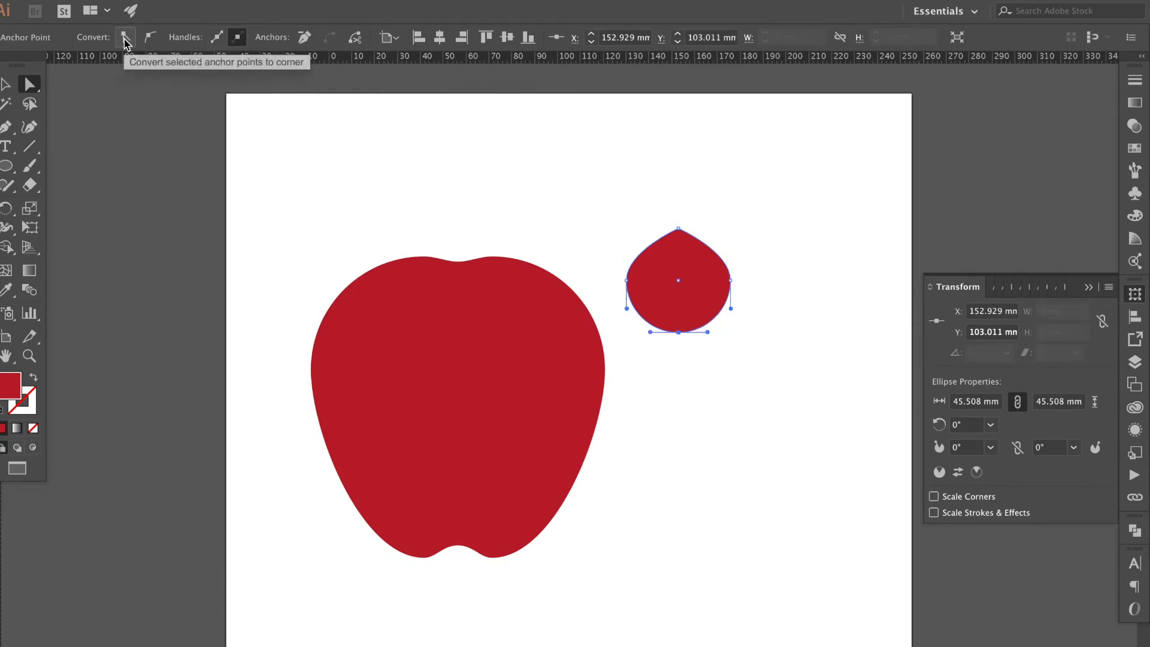
{"action": "left_click", "coordinate": [125, 40]}
{"action": "left_click", "coordinate": [7, 87]}
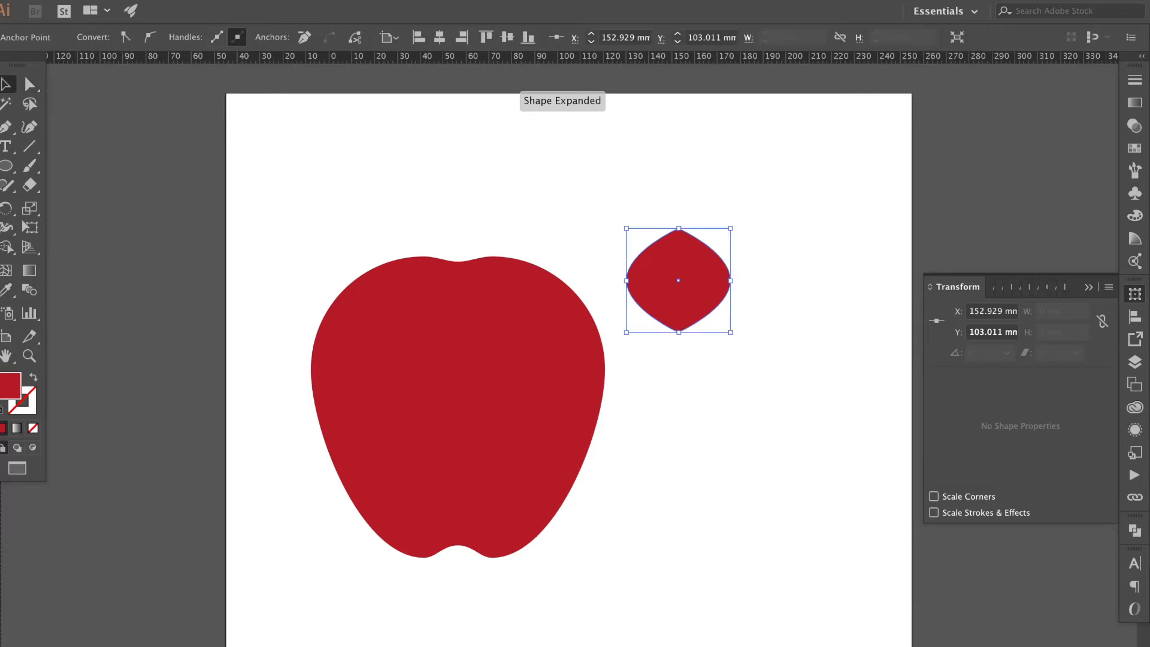
Fill the pointed shape with dark green and resize it into a narrower, slightly taller leaf
{"action": "left_click", "coordinate": [1134, 148]}
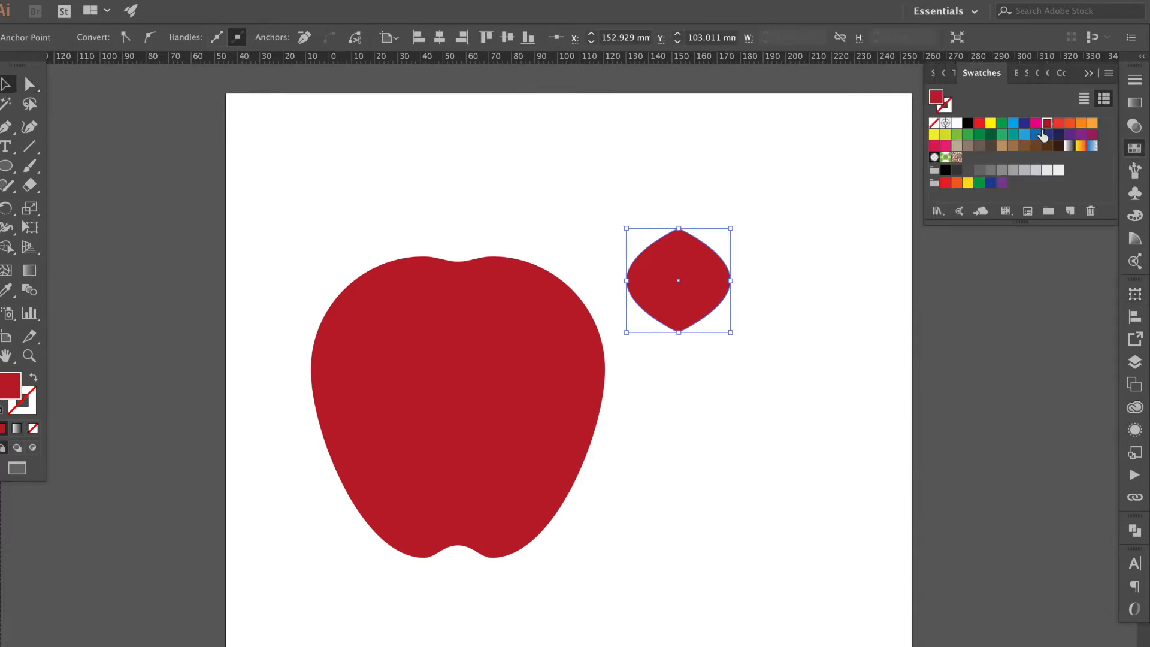
{"action": "left_click", "coordinate": [980, 135]}
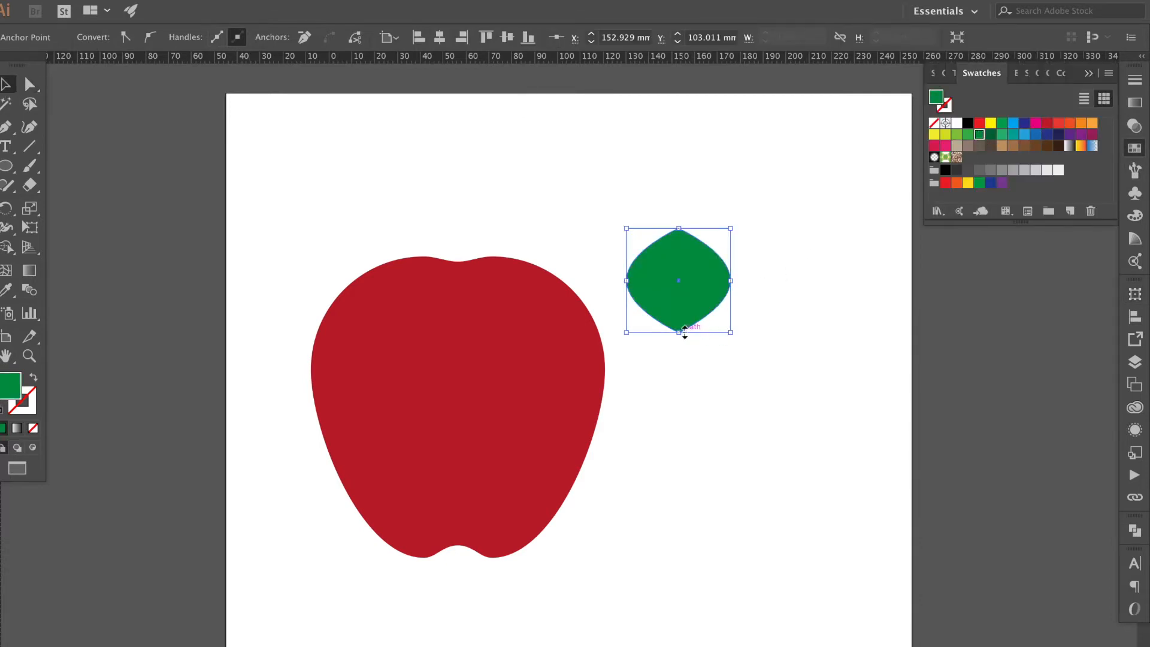
{"action": "left_click_drag", "start_coordinate": [730, 333], "coordinate": [686, 344]}
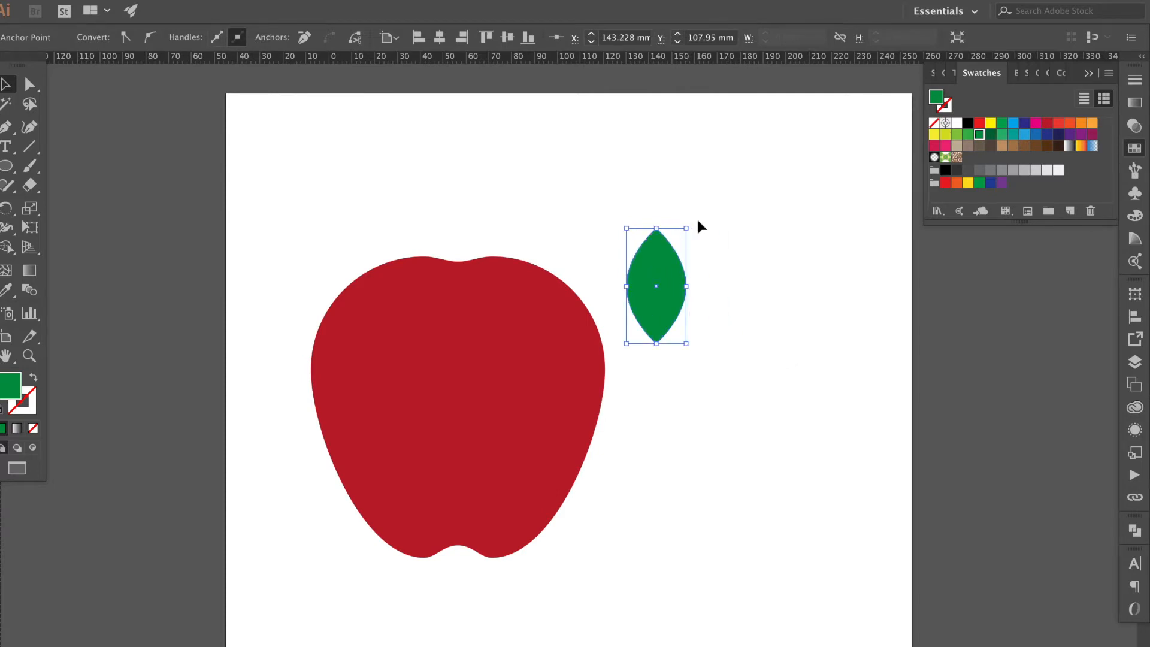
{"action": "left_click", "coordinate": [734, 260]}
Tilt the leaf clockwise, shrink it and place it just above the apple's top notch
{"action": "left_click", "coordinate": [642, 303]}
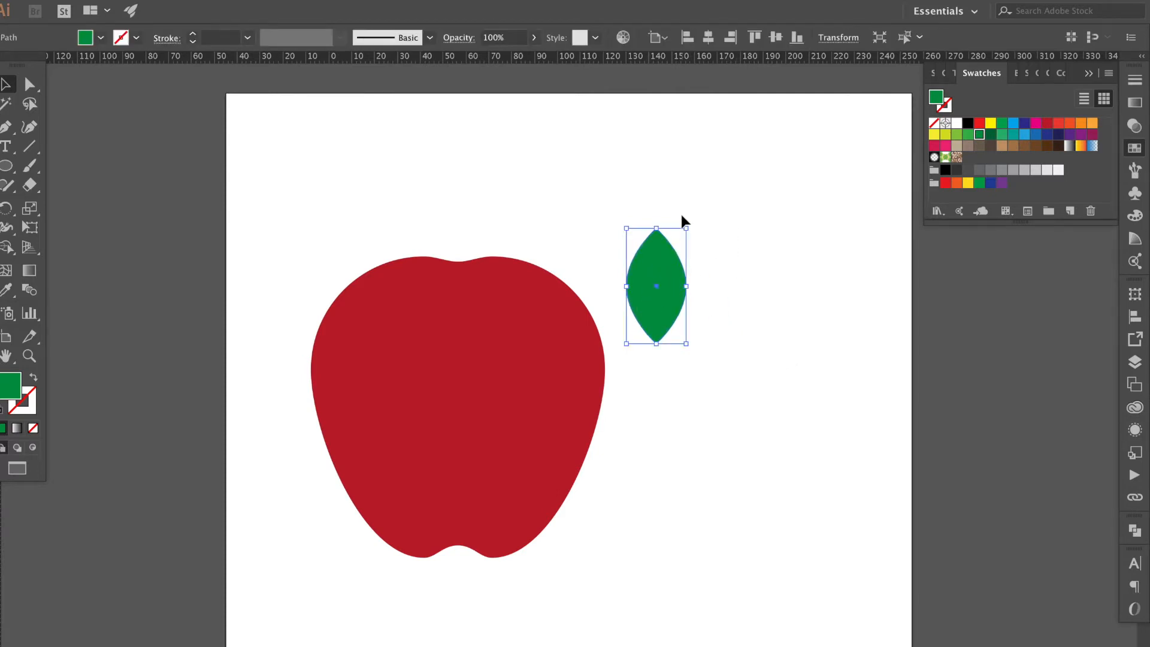
{"action": "left_click_drag", "start_coordinate": [692, 220], "coordinate": [718, 246]}
{"action": "left_click_drag", "start_coordinate": [667, 292], "coordinate": [502, 206]}
{"action": "left_click_drag", "start_coordinate": [547, 170], "coordinate": [524, 187]}
{"action": "left_click", "coordinate": [571, 200]}
Draw a curved stem line with the Pen tool, using no fill and a green stroke, from the apple's top notch up past the leaf tip
{"action": "left_click", "coordinate": [29, 127]}
{"action": "left_click", "coordinate": [34, 378]}
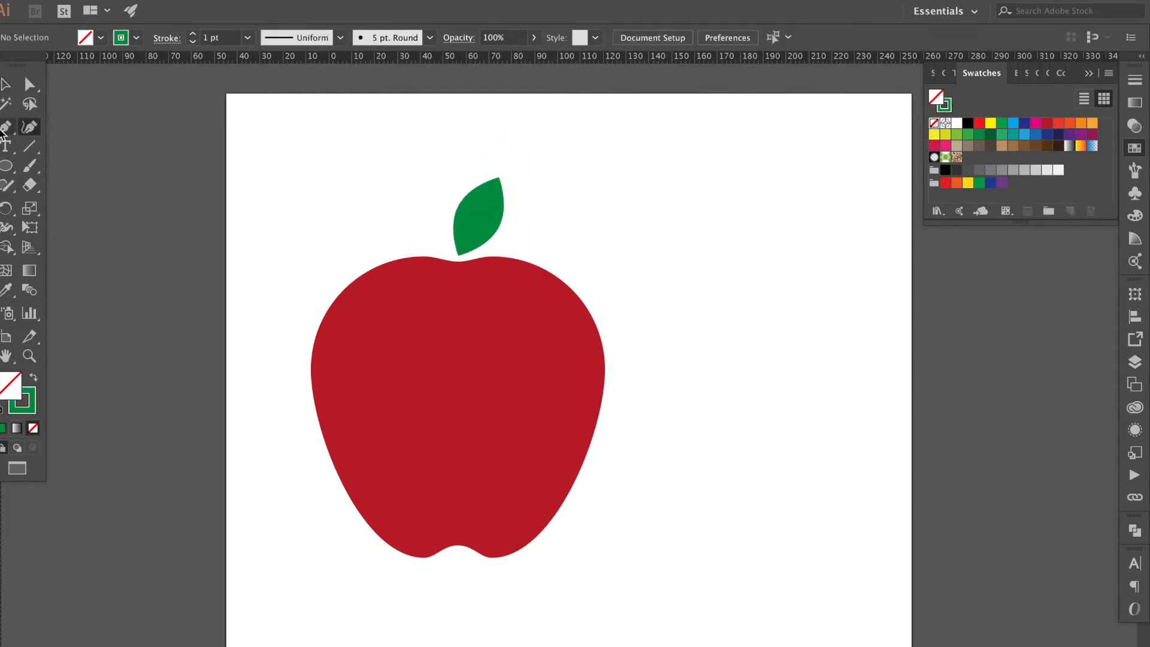
{"action": "left_click", "coordinate": [3, 128]}
{"action": "left_click", "coordinate": [458, 277]}
{"action": "left_click", "coordinate": [502, 176]}
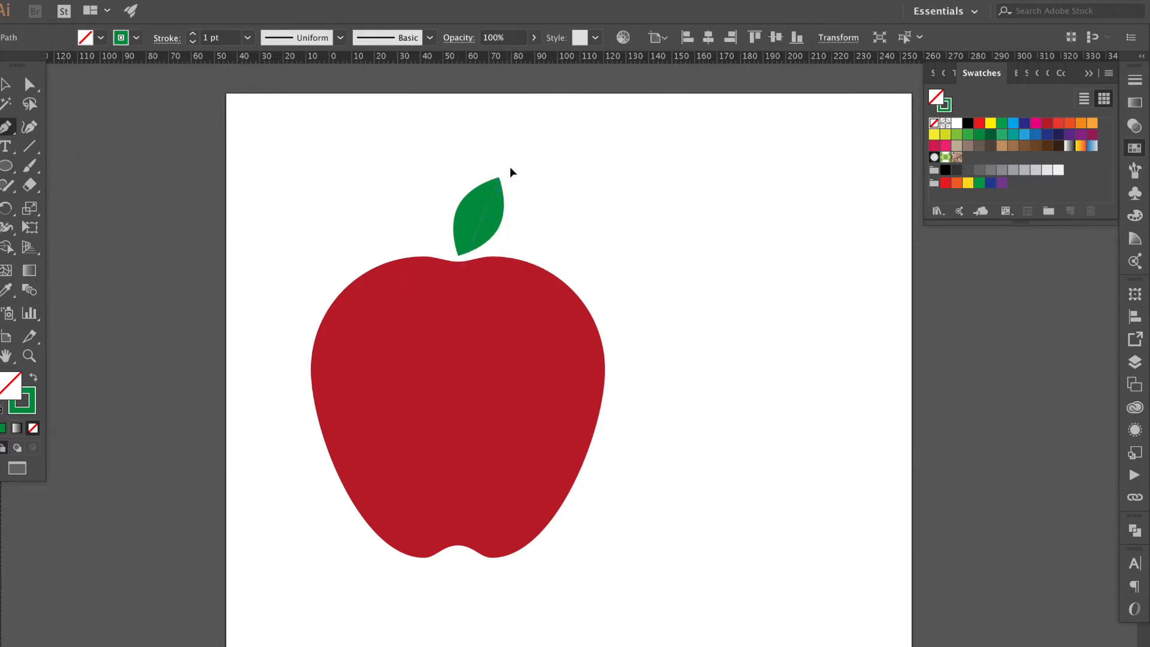
{"action": "left_click_drag", "start_coordinate": [557, 154], "coordinate": [599, 156]}
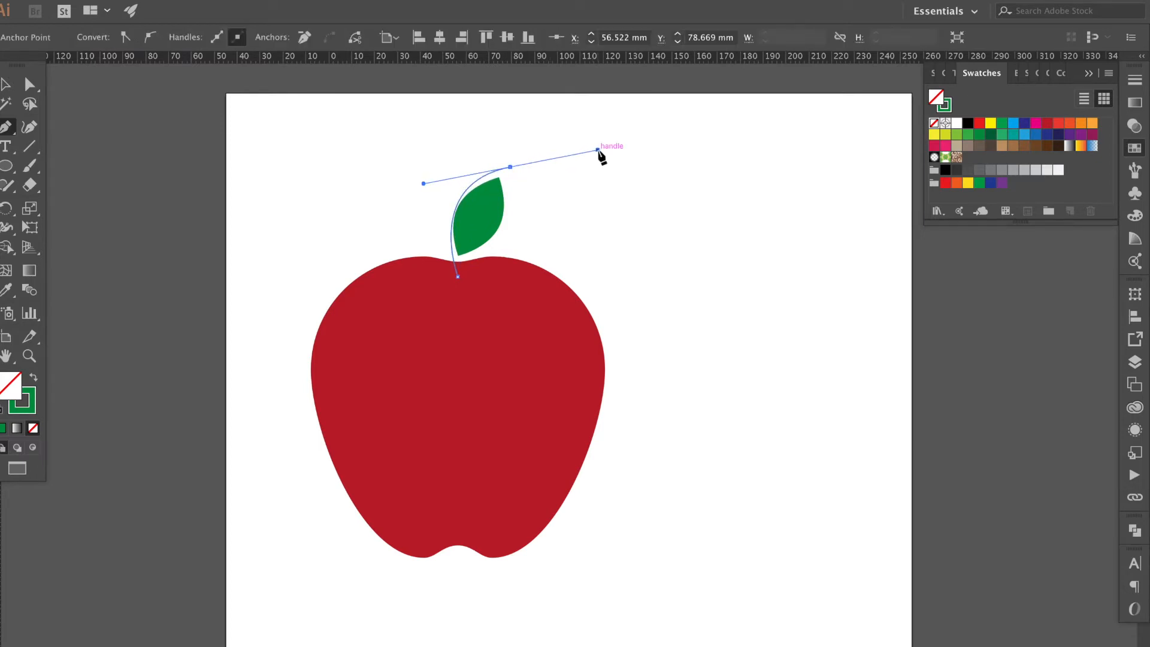
{"action": "left_click", "coordinate": [6, 88]}
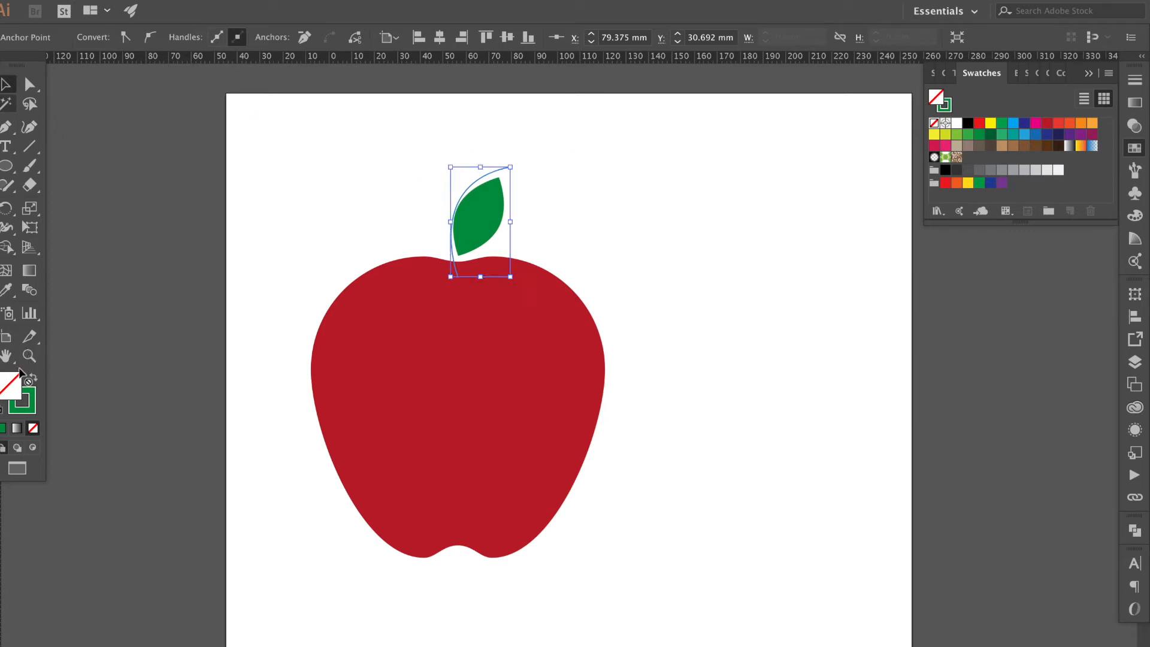
Give the stem a dark brown C=40 M=70 Y=100 K=50 stroke, 10 pt thick, with round caps and round corners
{"action": "left_click", "coordinate": [33, 409]}
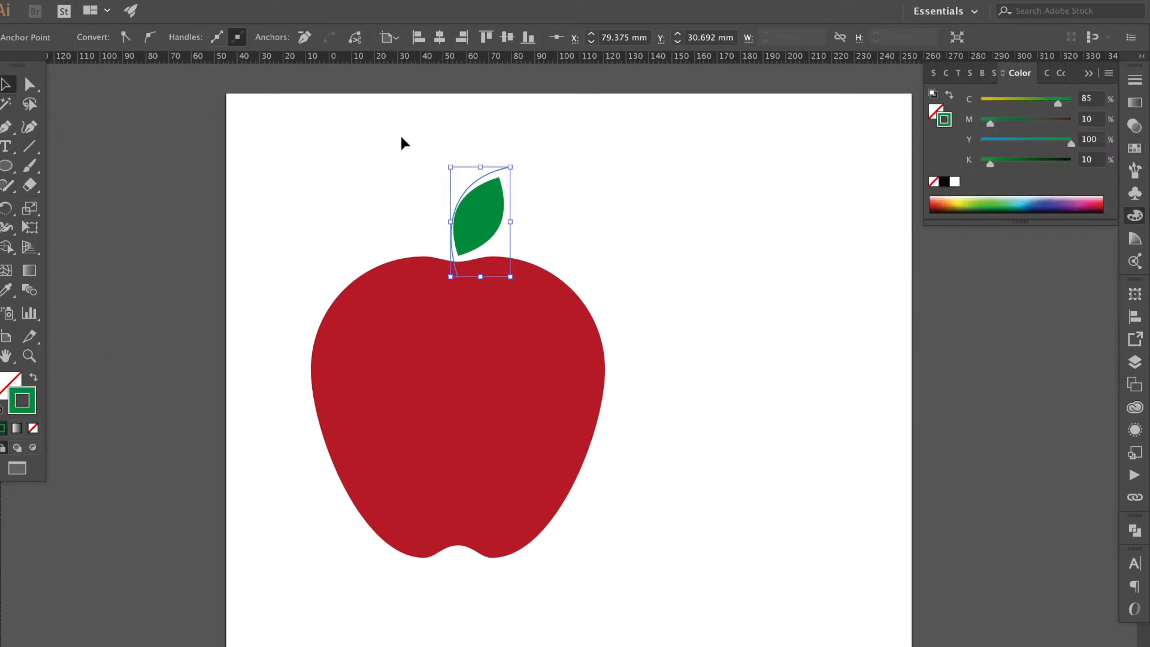
{"action": "left_click", "coordinate": [1136, 150]}
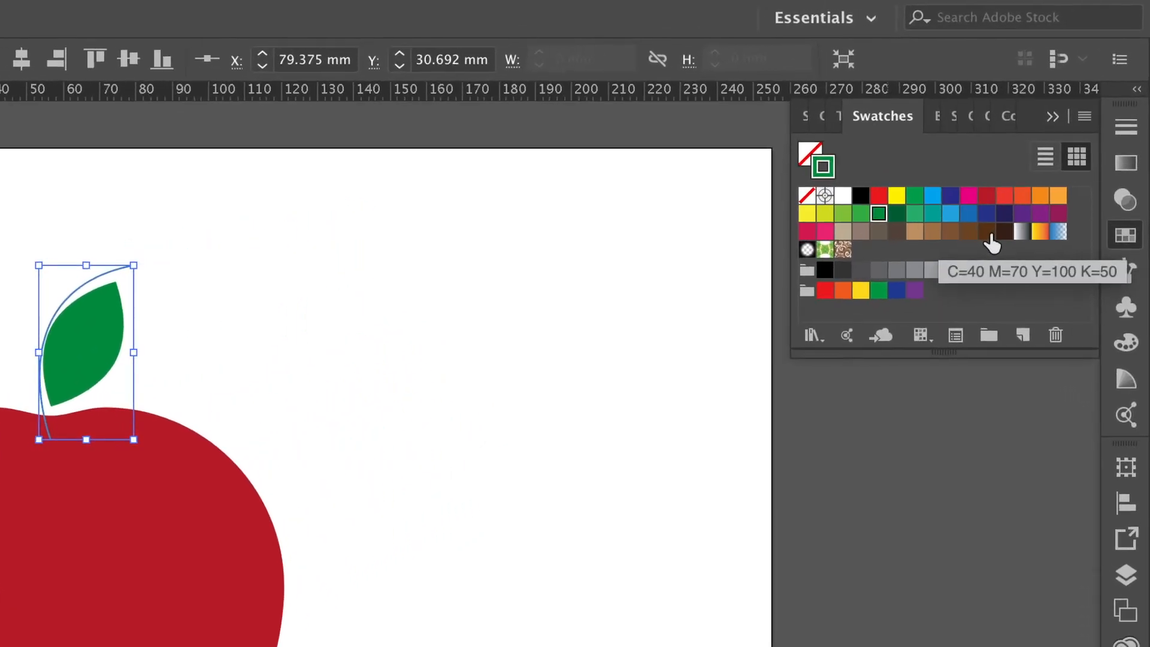
{"action": "left_click", "coordinate": [1129, 132]}
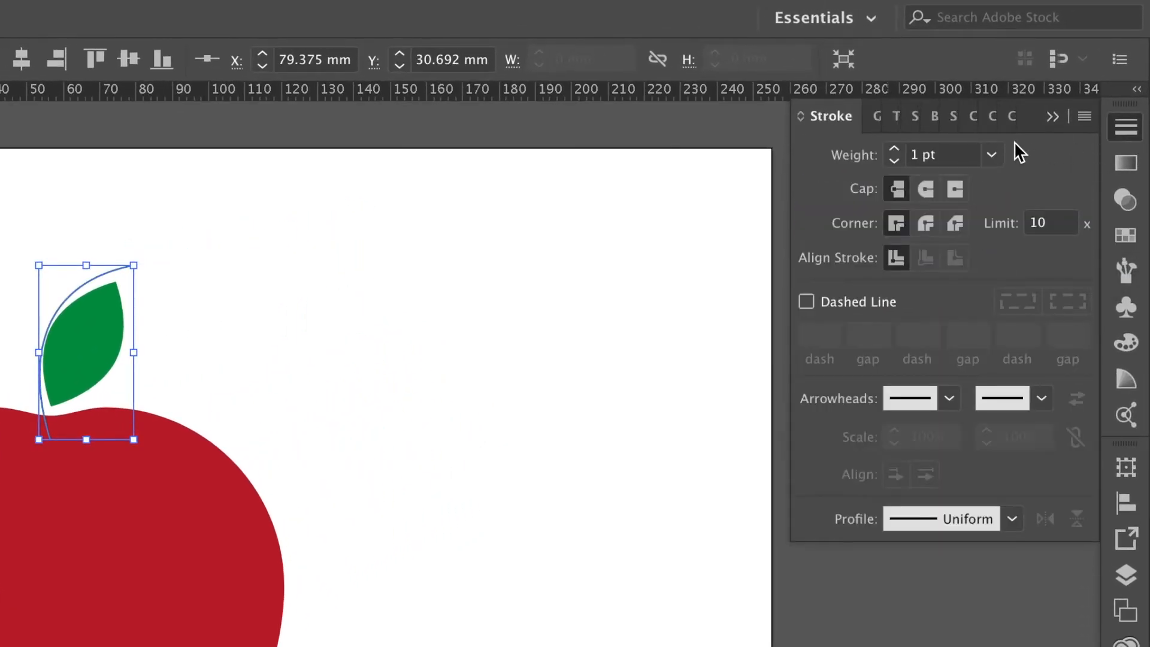
{"action": "left_click", "coordinate": [991, 155]}
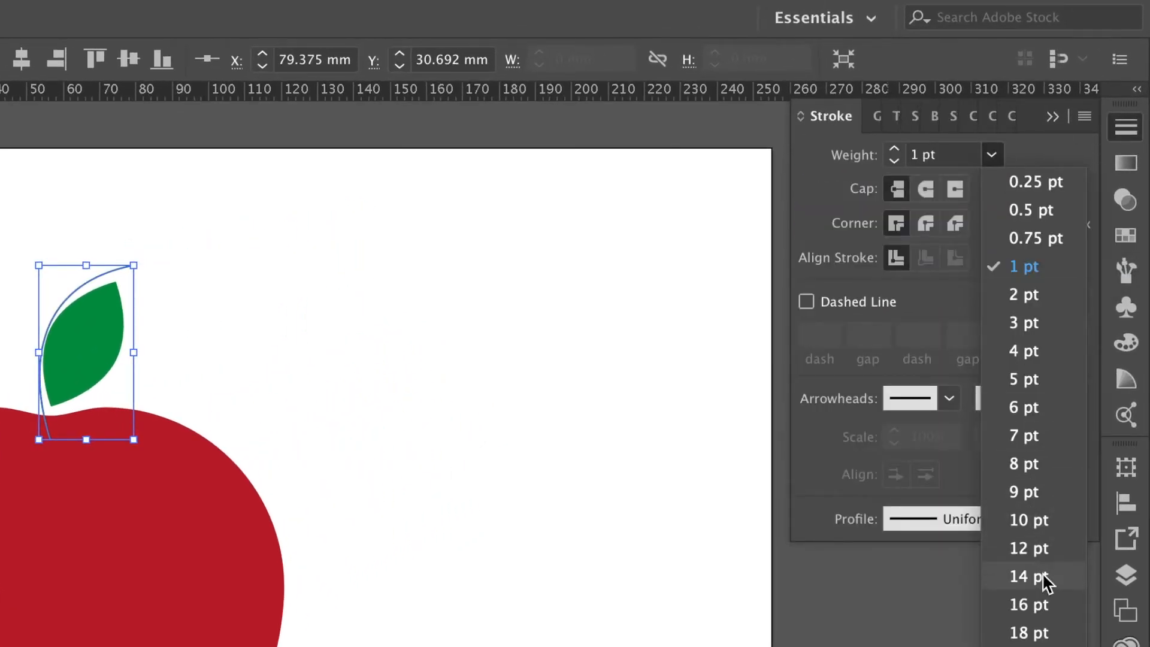
{"action": "left_click", "coordinate": [1042, 520]}
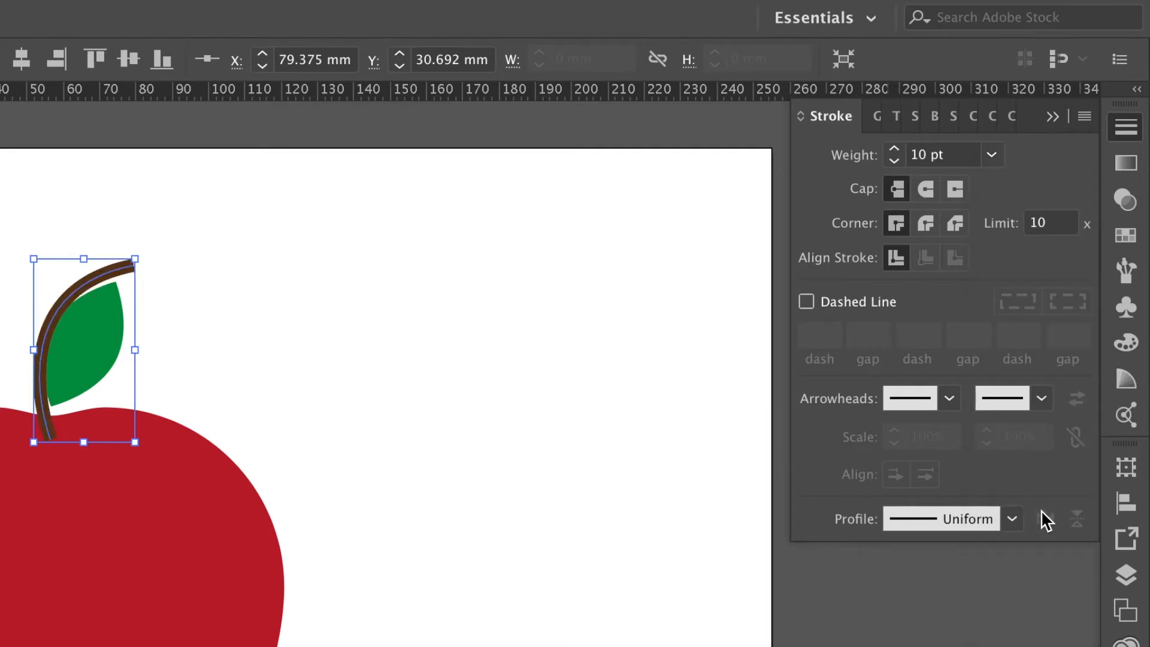
{"action": "left_click", "coordinate": [928, 195]}
{"action": "left_click", "coordinate": [928, 224]}
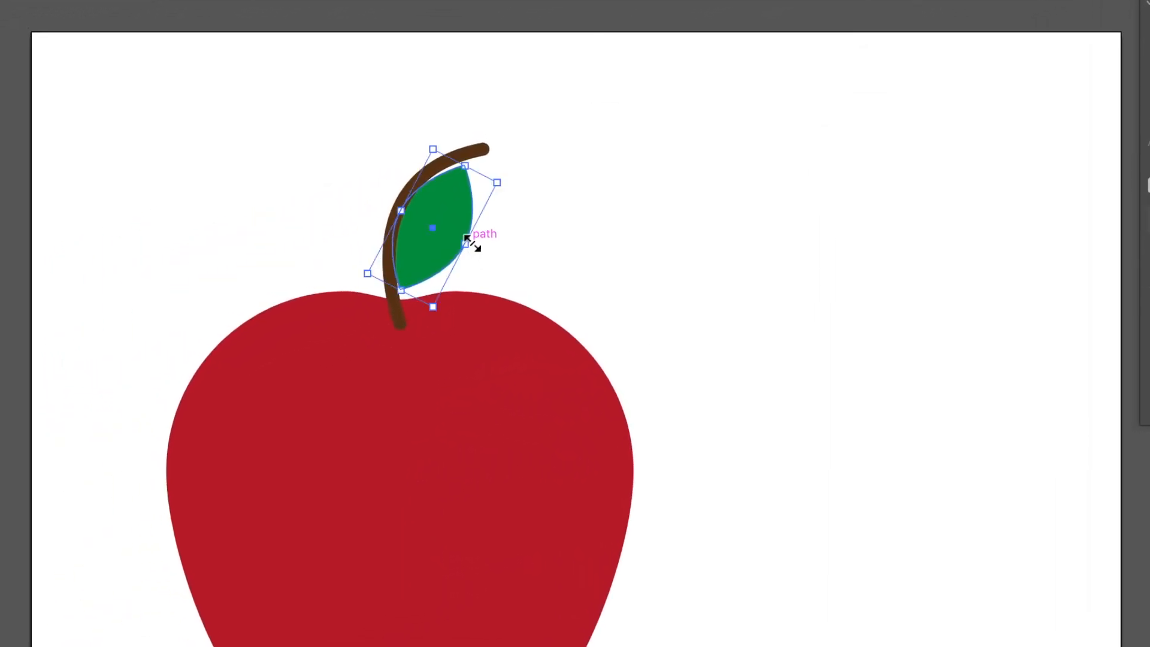
Move the leaf to the left side of the stem, tilted to the upper left, and shrink it slightly
{"action": "left_click_drag", "start_coordinate": [442, 228], "coordinate": [359, 147]}
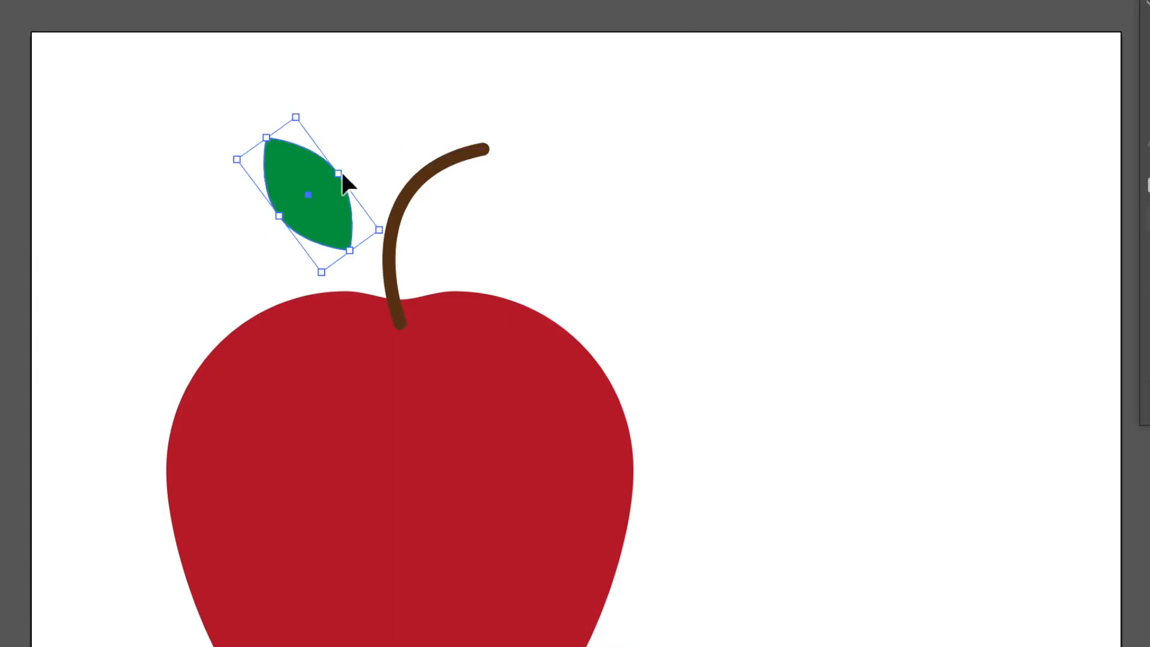
{"action": "left_click_drag", "start_coordinate": [318, 192], "coordinate": [353, 206]}
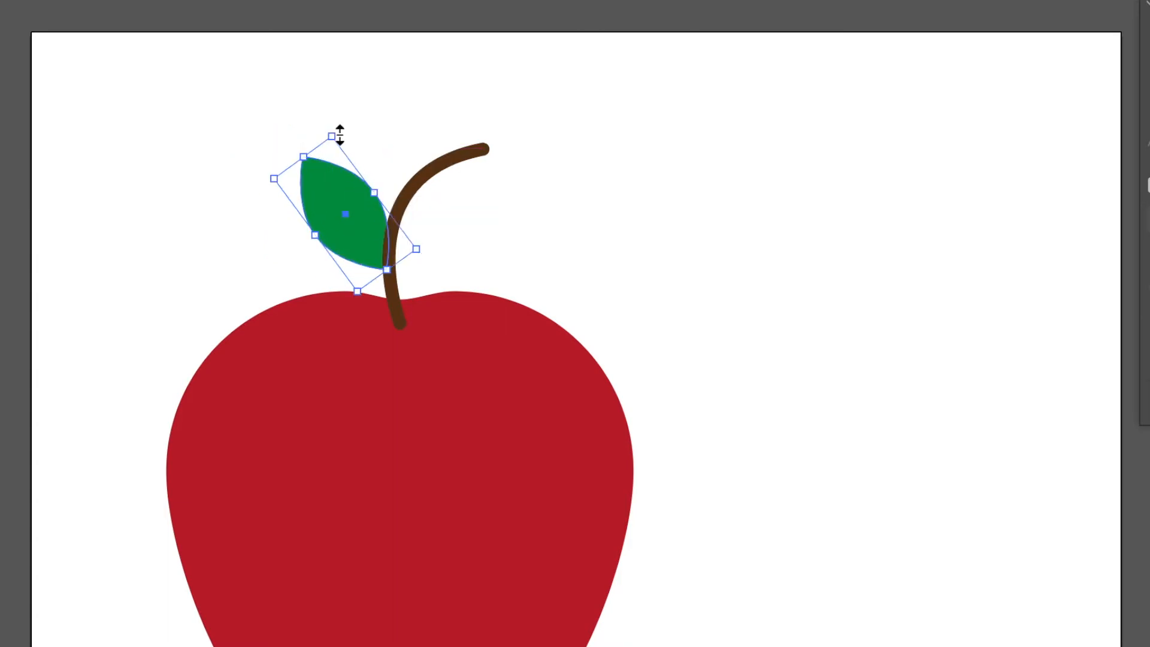
{"action": "left_click_drag", "start_coordinate": [333, 134], "coordinate": [334, 157]}
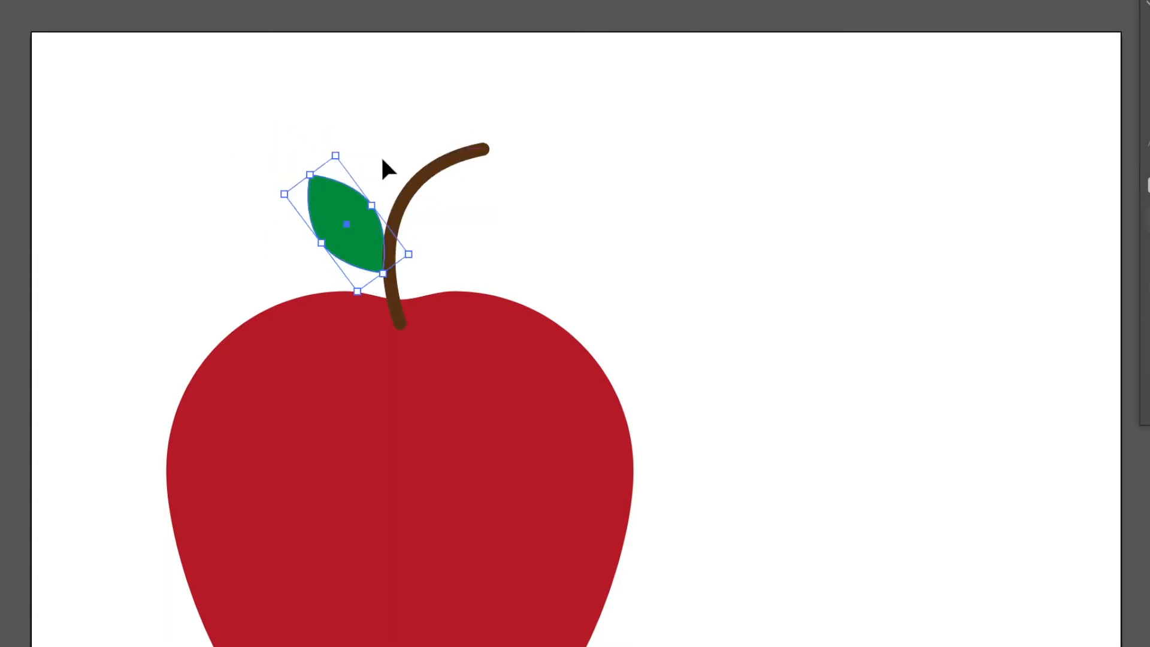
Rotate the leaf slightly counterclockwise and position it so its lower tip touches the stem's left edge
{"action": "key", "text": "ctrl+="}
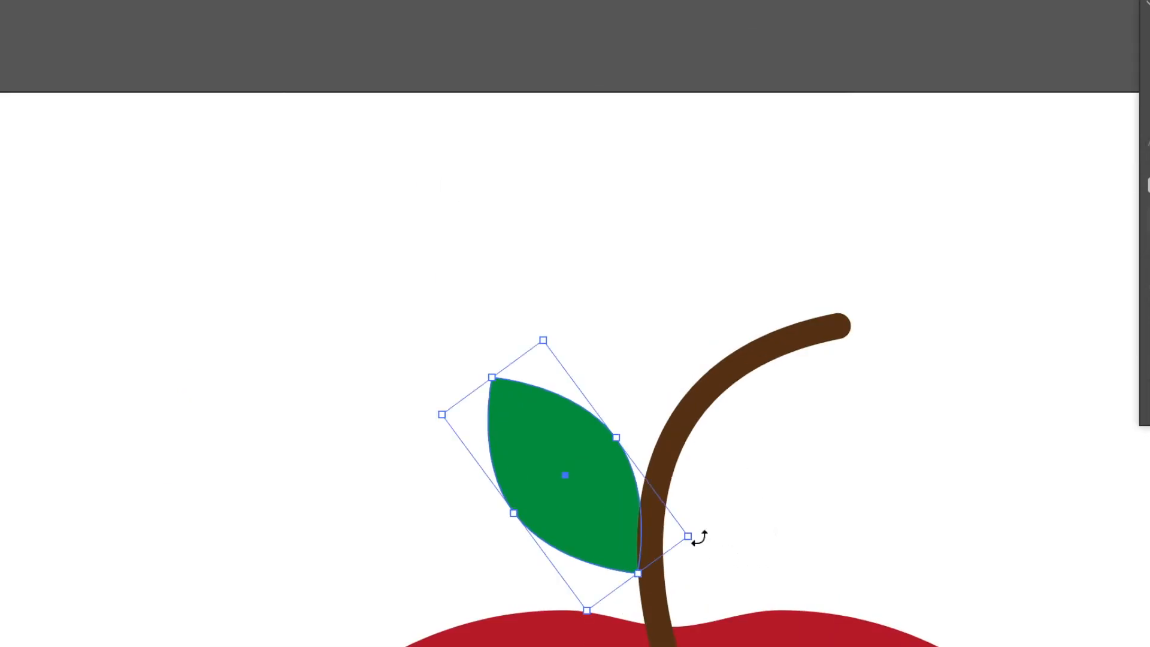
{"action": "left_click_drag", "start_coordinate": [701, 532], "coordinate": [704, 522]}
{"action": "left_click_drag", "start_coordinate": [603, 492], "coordinate": [590, 488]}
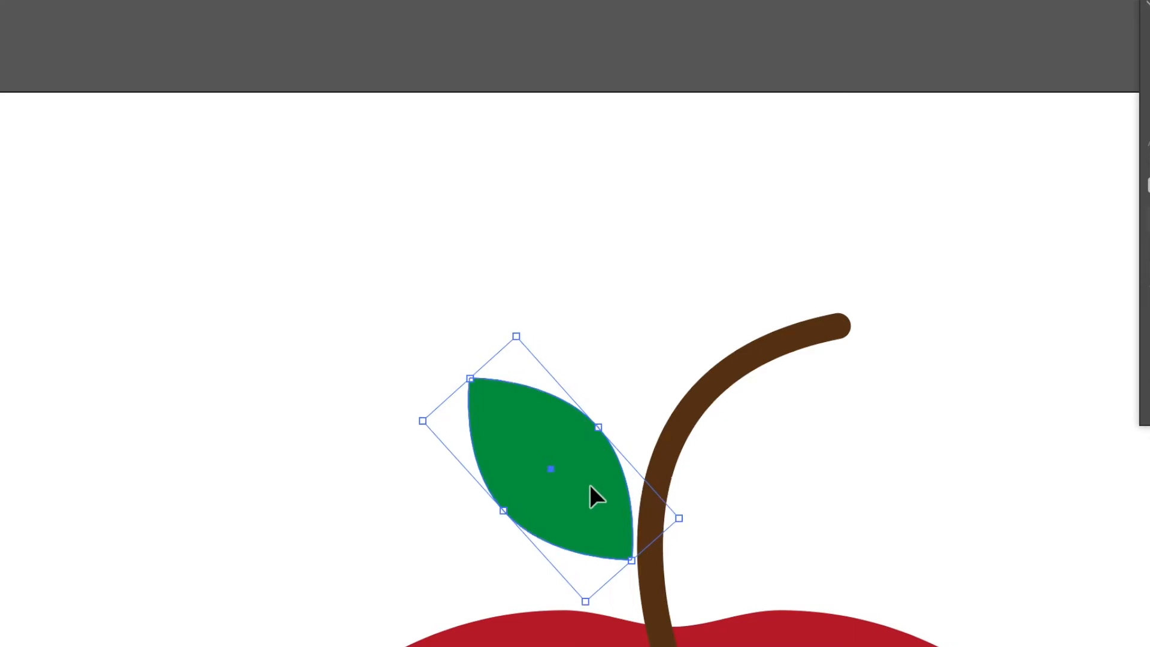
{"action": "left_click_drag", "start_coordinate": [693, 514], "coordinate": [691, 495]}
{"action": "left_click", "coordinate": [597, 327]}
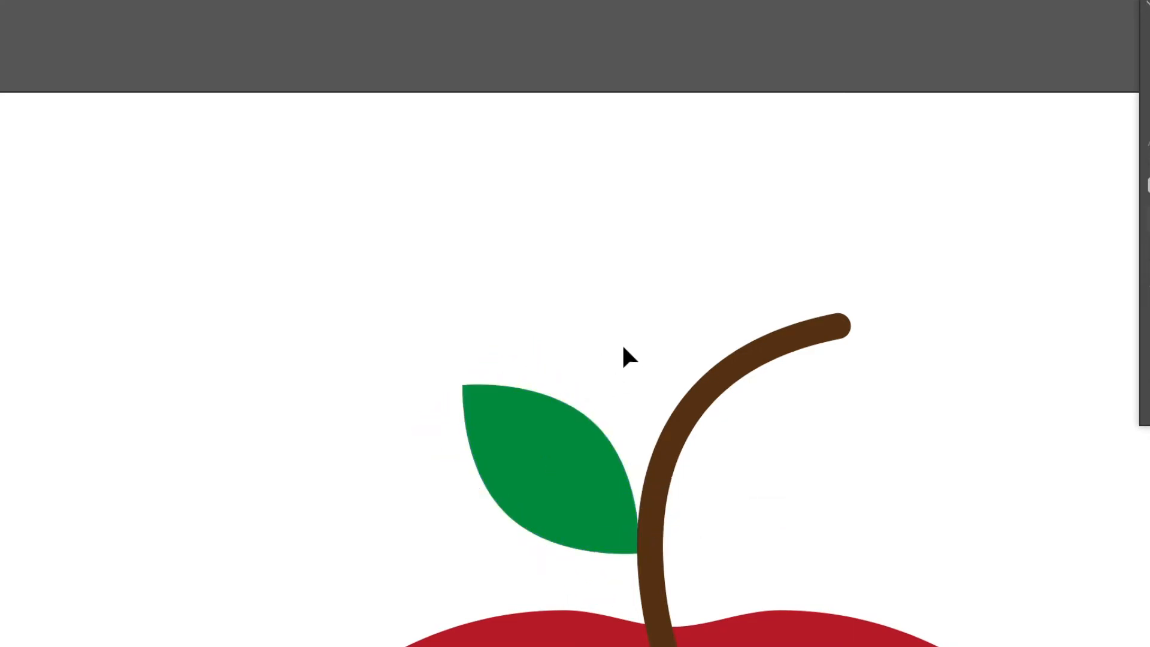
Shift the stem and leaf together slightly to the right over the apple's top notch
{"action": "scroll", "coordinate": [627, 350], "scroll_direction": "down", "scroll_amount": 5}
{"action": "scroll", "coordinate": [627, 349], "scroll_direction": "right", "scroll_amount": 4}
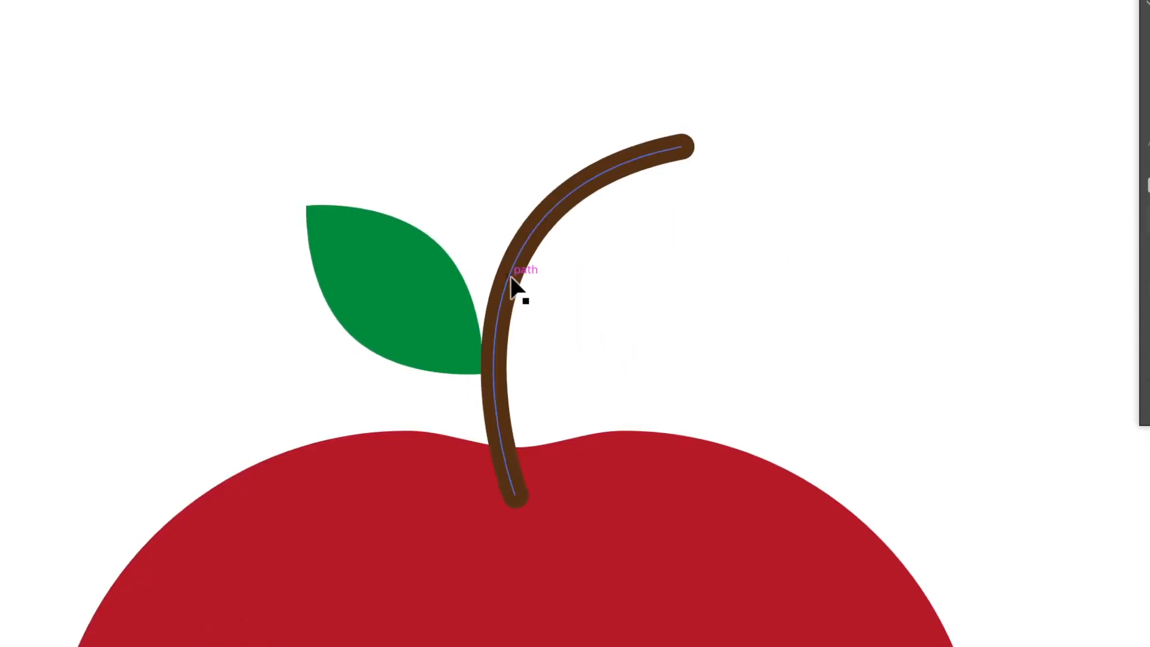
{"action": "left_click", "coordinate": [516, 288]}
{"action": "left_click", "coordinate": [428, 300], "text": "shift"}
{"action": "left_click_drag", "start_coordinate": [431, 300], "coordinate": [445, 299]}
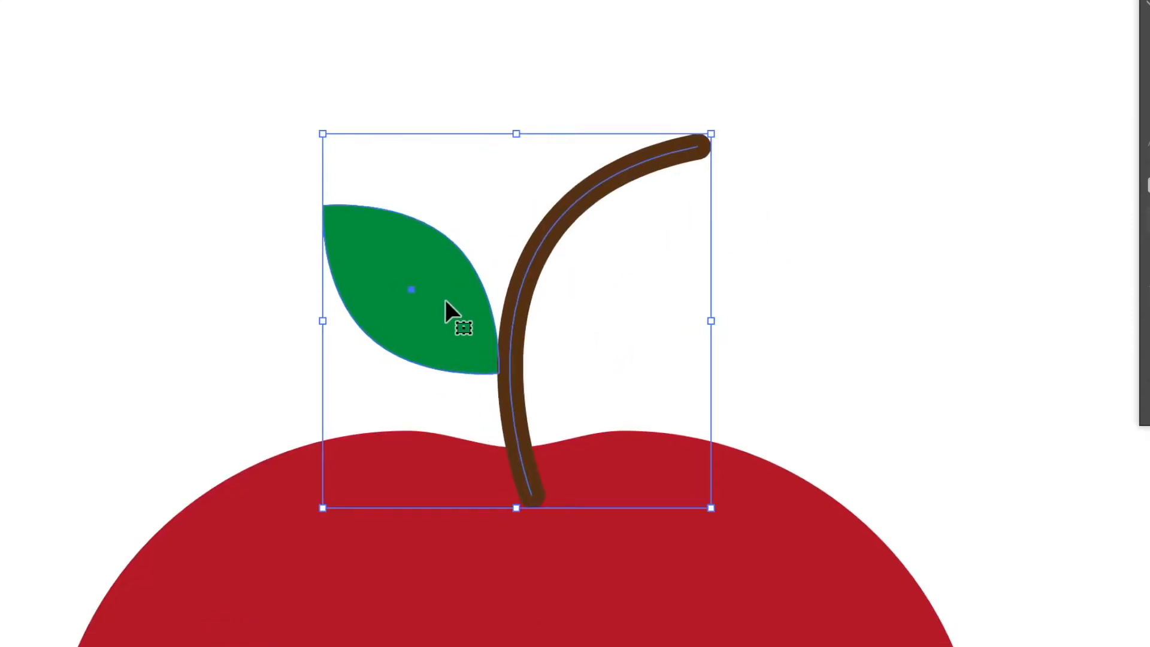
{"action": "left_click", "coordinate": [642, 299]}
Expand the stem's fill and stroke into a filled outline shape
{"action": "left_click", "coordinate": [603, 187]}
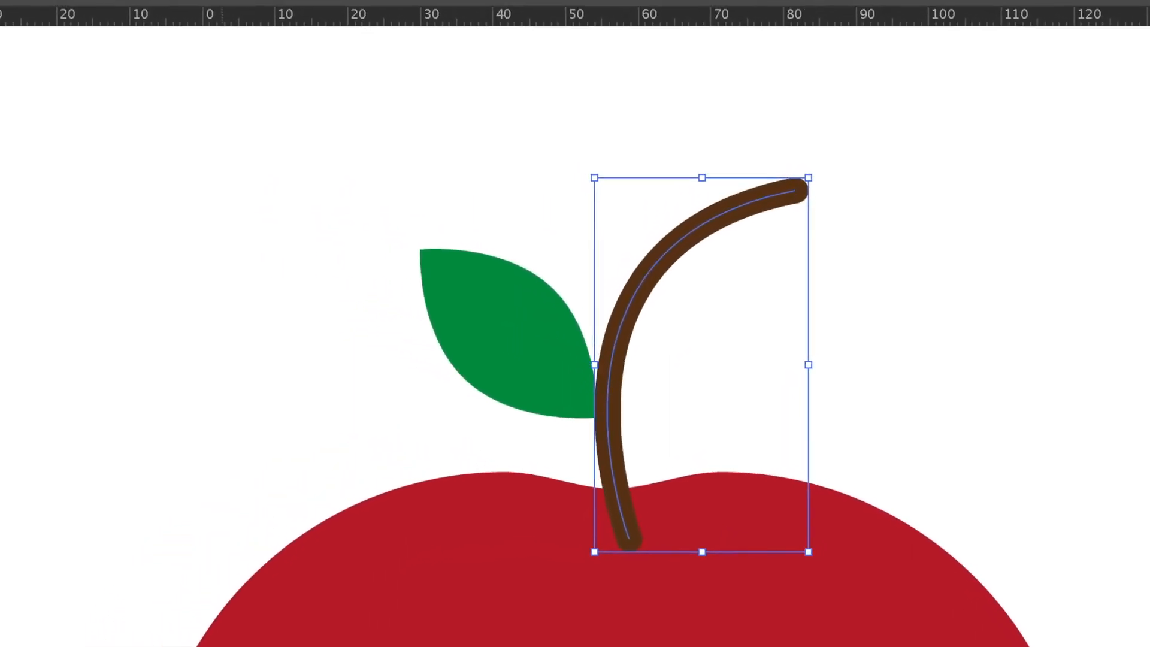
{"action": "left_click", "coordinate": [331, 9]}
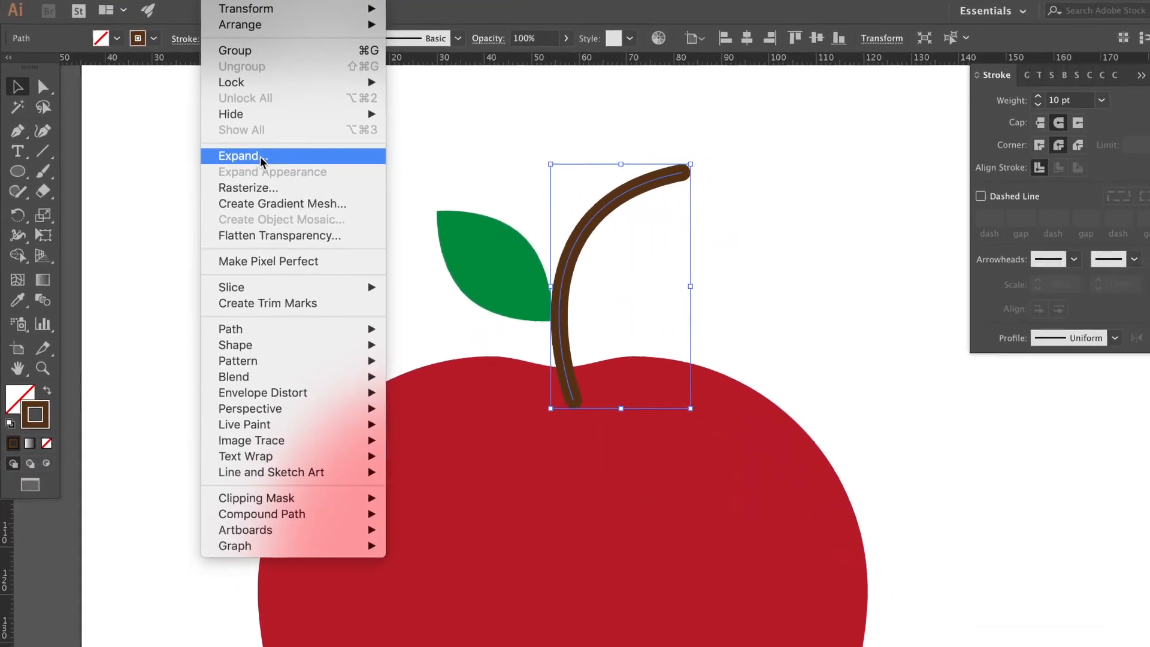
{"action": "left_click", "coordinate": [371, 271]}
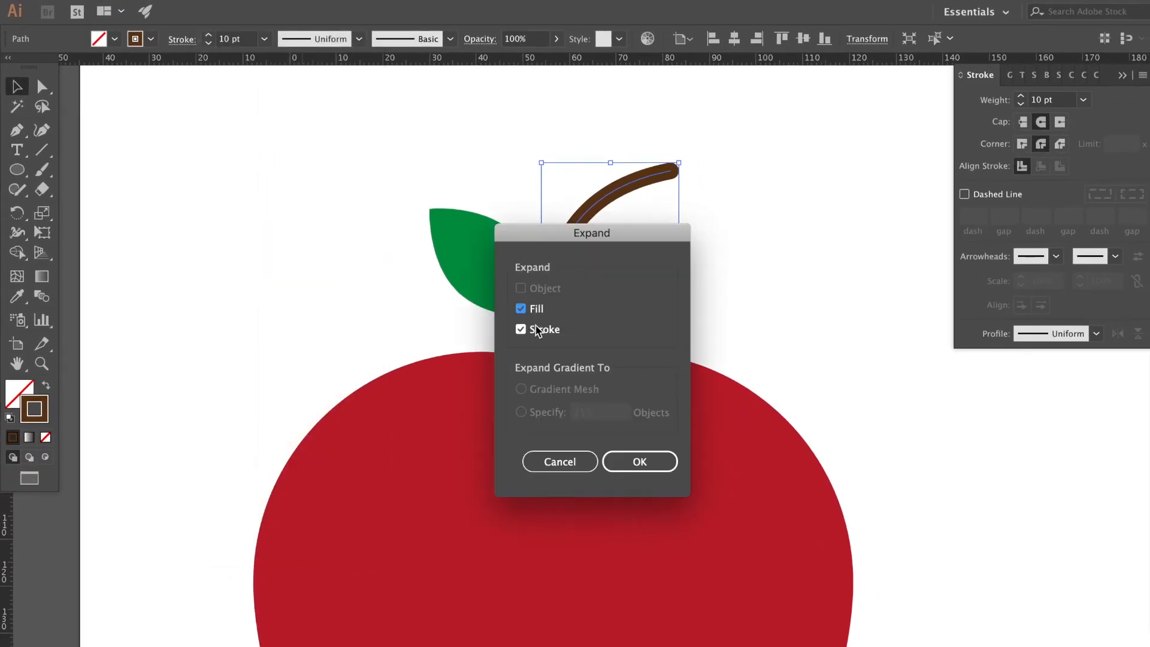
{"action": "left_click", "coordinate": [650, 460]}
{"action": "left_click", "coordinate": [722, 280]}
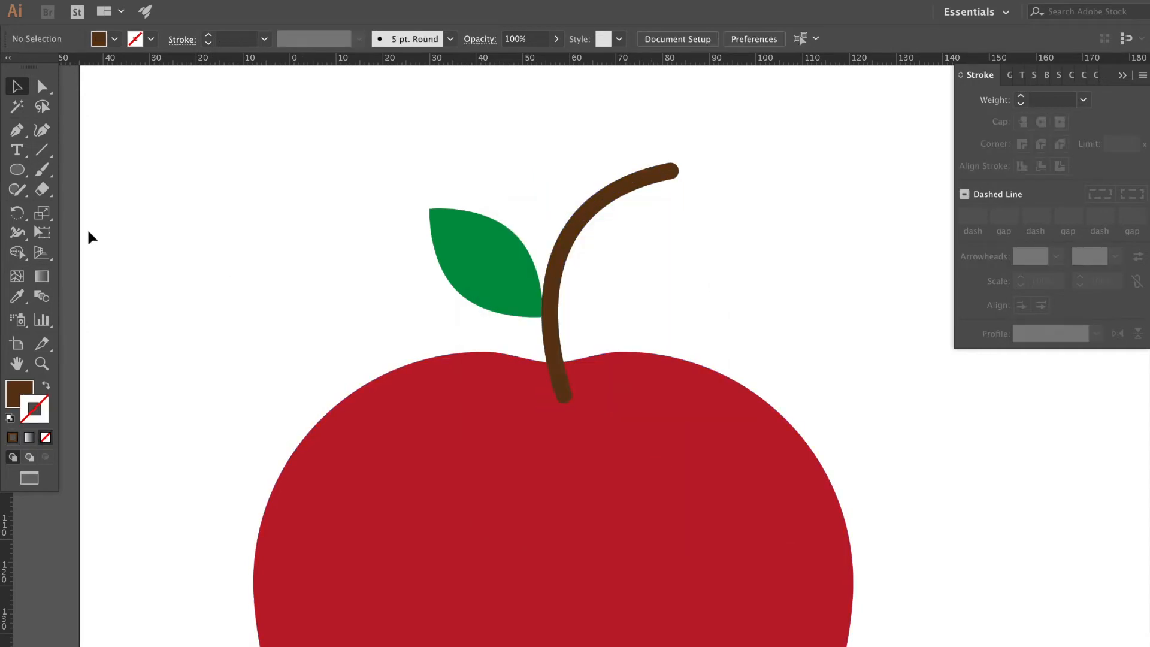
Draw a shallow, downward-bulging Pen curve about 22 mm wide across the base of the stem
{"action": "left_click", "coordinate": [18, 172]}
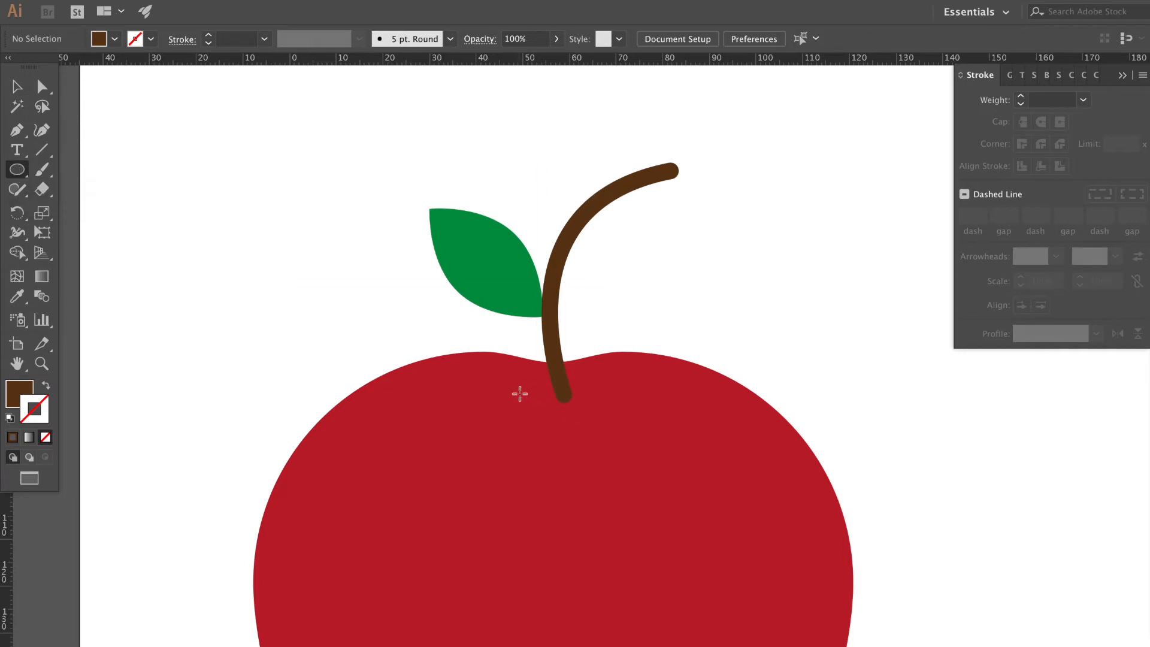
{"action": "left_click", "coordinate": [17, 131]}
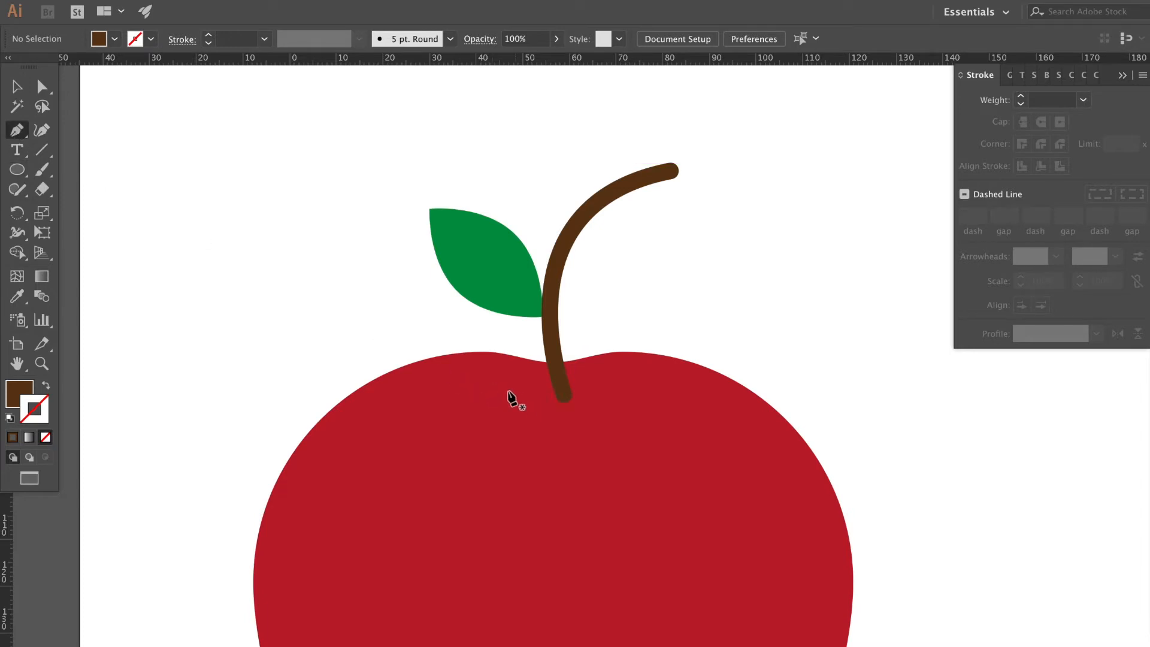
{"action": "left_click", "coordinate": [507, 391]}
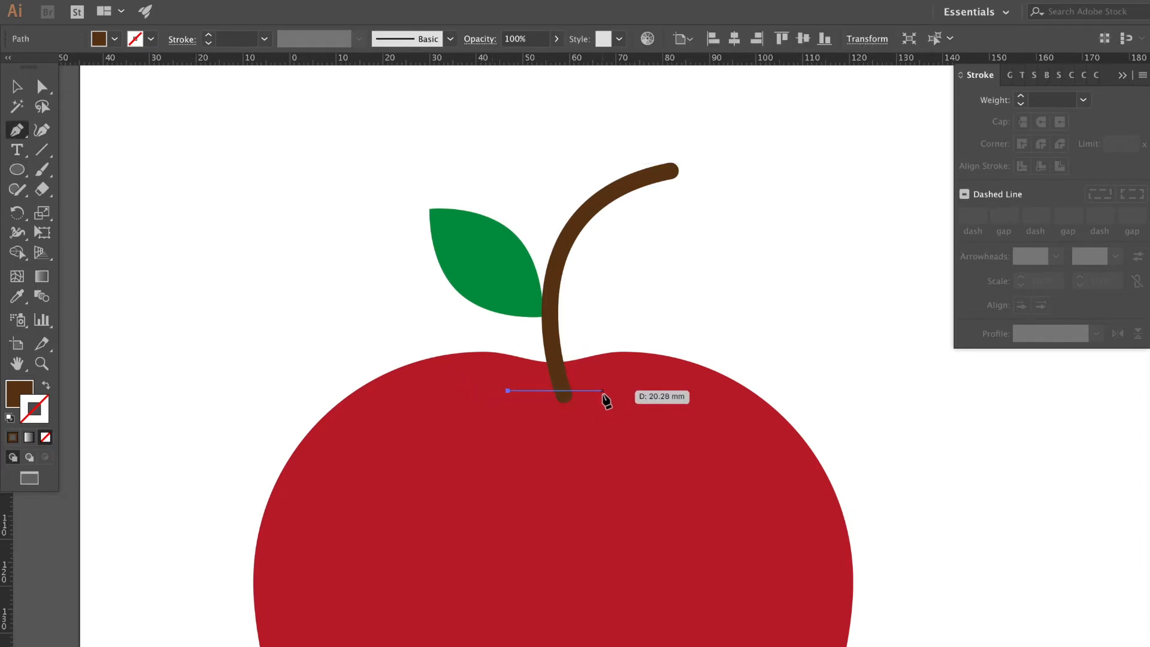
{"action": "left_click_drag", "start_coordinate": [609, 390], "coordinate": [655, 365]}
{"action": "left_click_drag", "start_coordinate": [657, 368], "coordinate": [660, 370]}
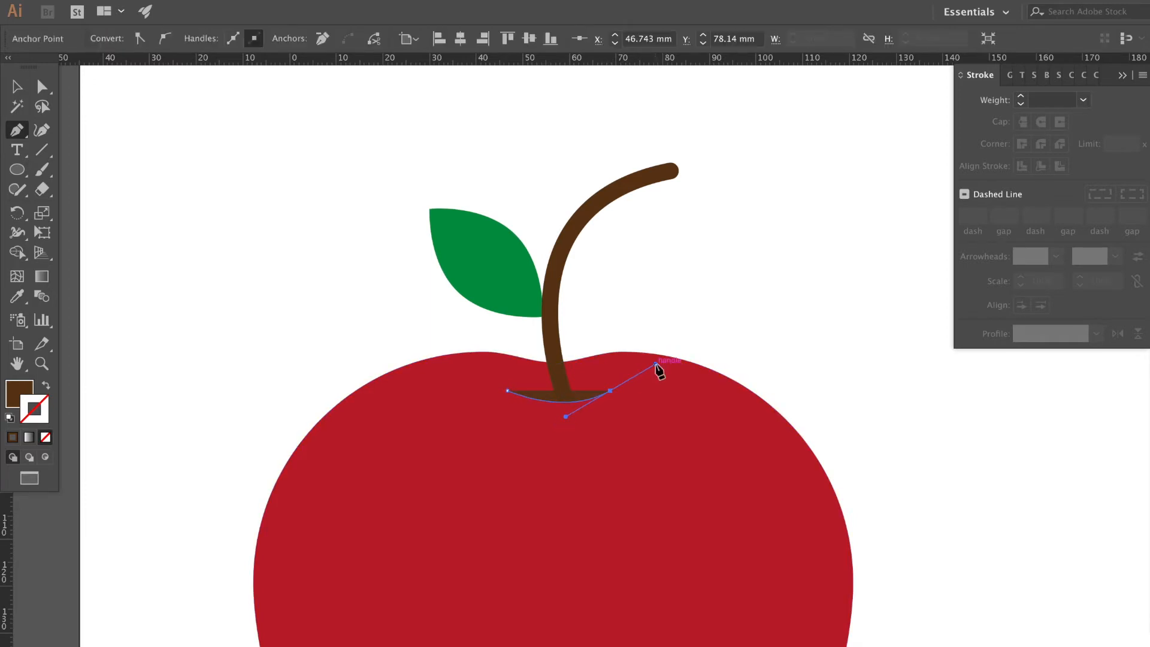
{"action": "left_click", "coordinate": [18, 89]}
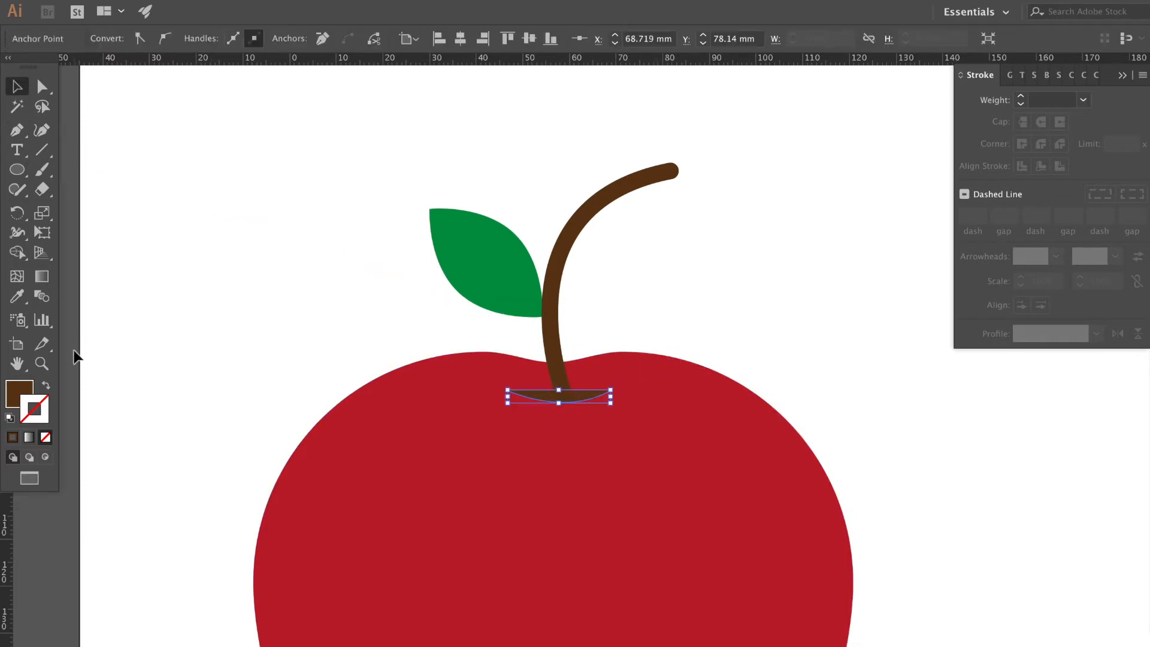
Swap the curve's fill and stroke, leaving no fill, and colour the stroke a darker red than the apple
{"action": "left_click", "coordinate": [47, 387]}
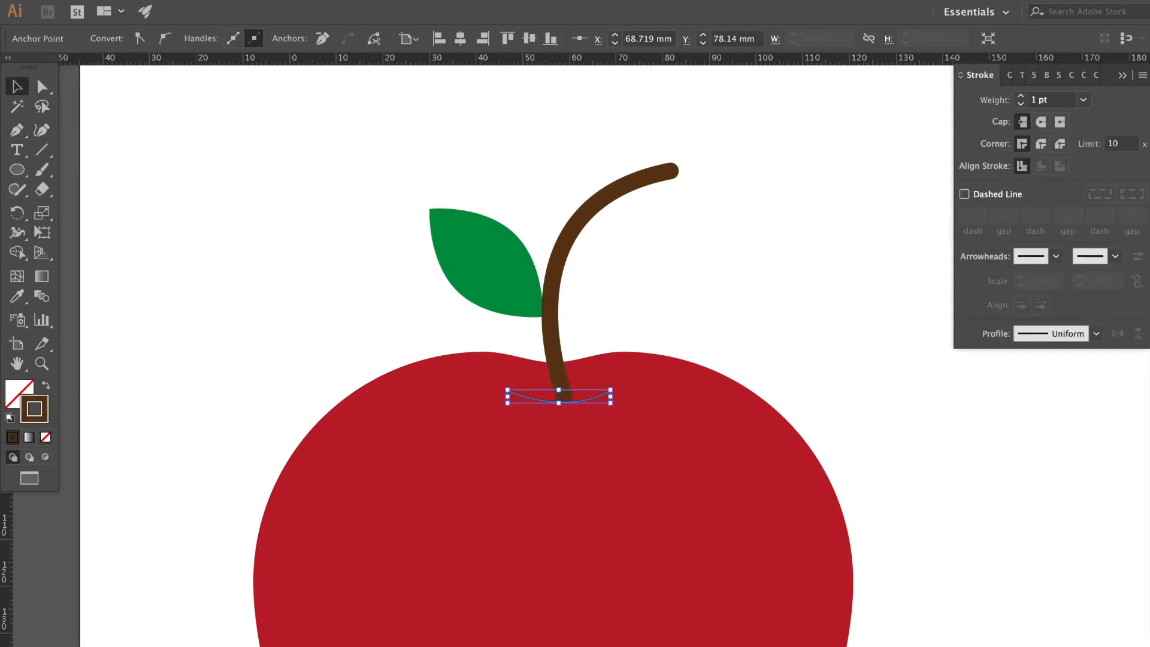
{"action": "left_click", "coordinate": [1034, 75]}
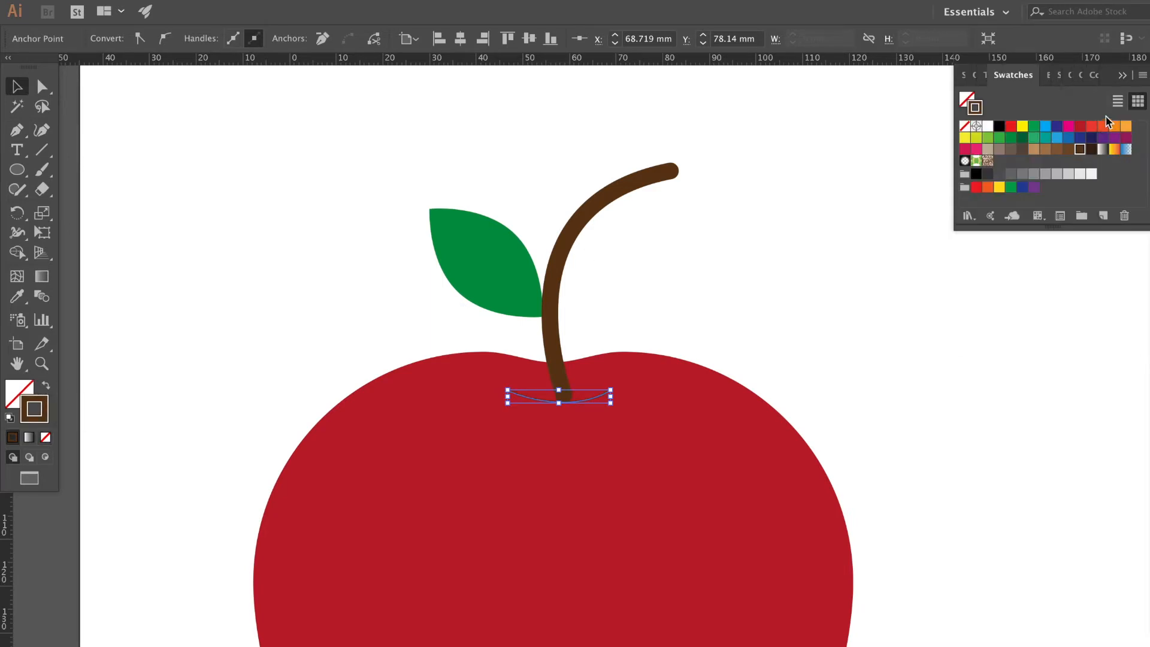
{"action": "left_click", "coordinate": [1081, 129]}
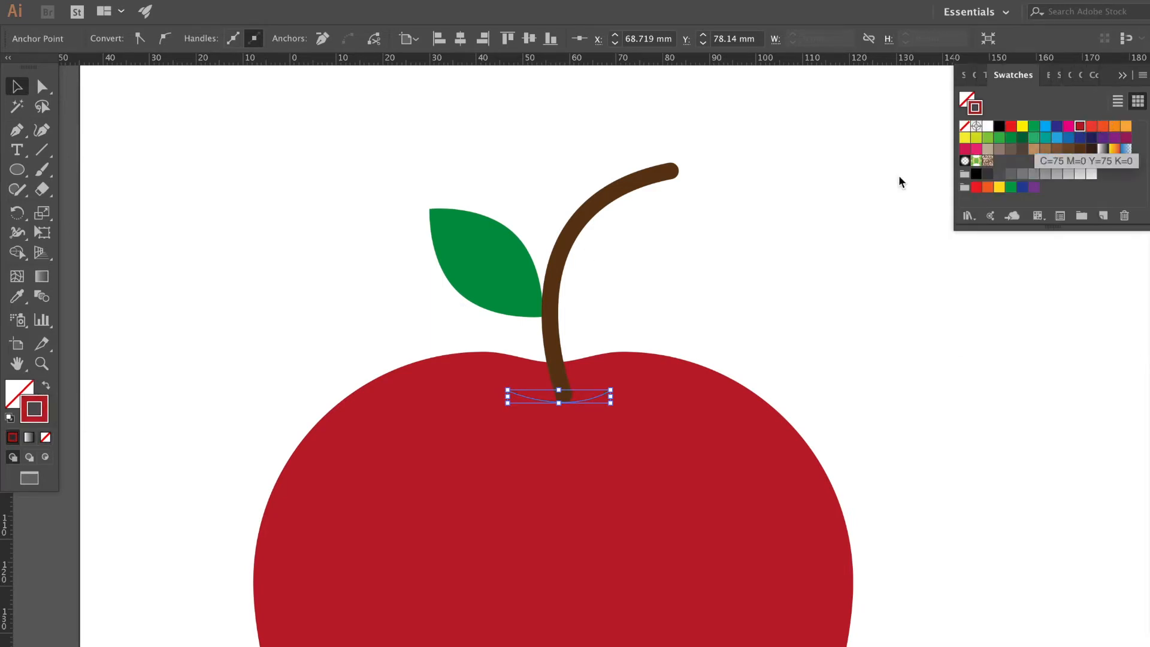
{"action": "double_click", "coordinate": [34, 412]}
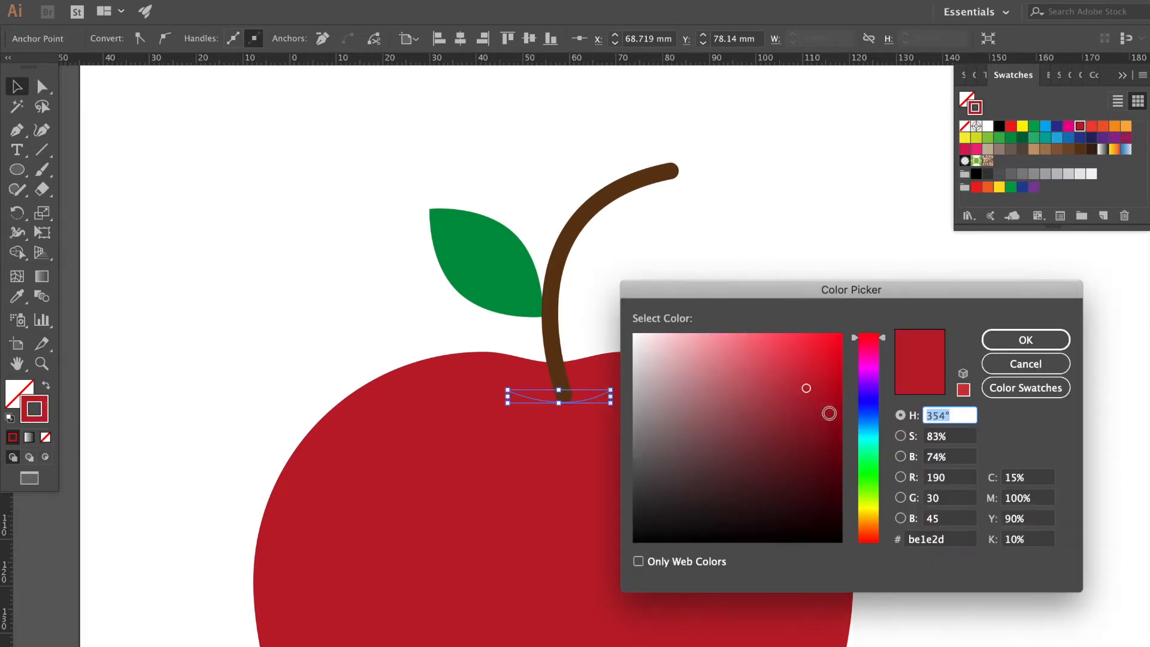
{"action": "left_click", "coordinate": [828, 415]}
{"action": "left_click", "coordinate": [1013, 339]}
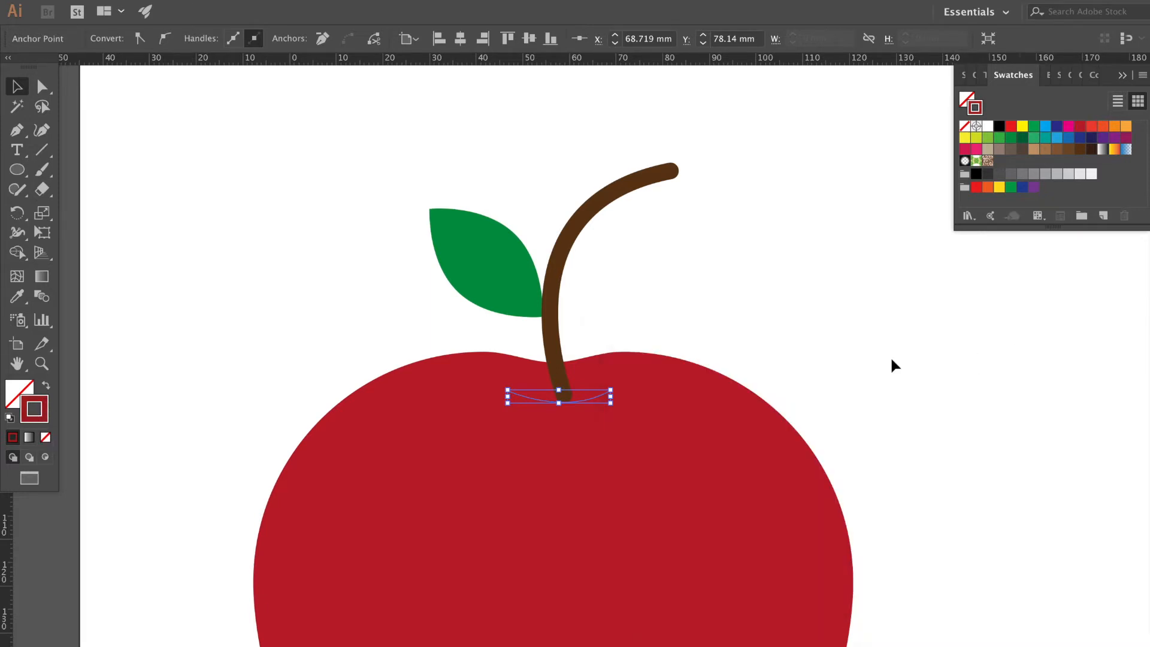
Set the dark red curve's stroke weight to 7 pt
{"action": "left_click", "coordinate": [963, 76]}
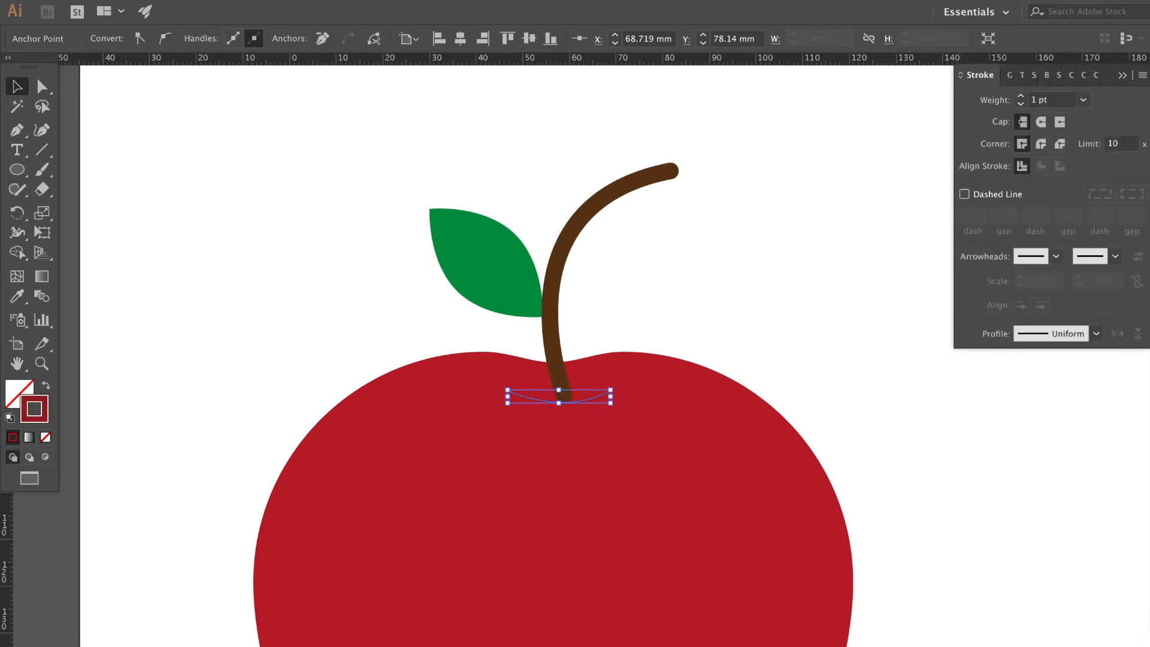
{"action": "left_click", "coordinate": [1083, 101]}
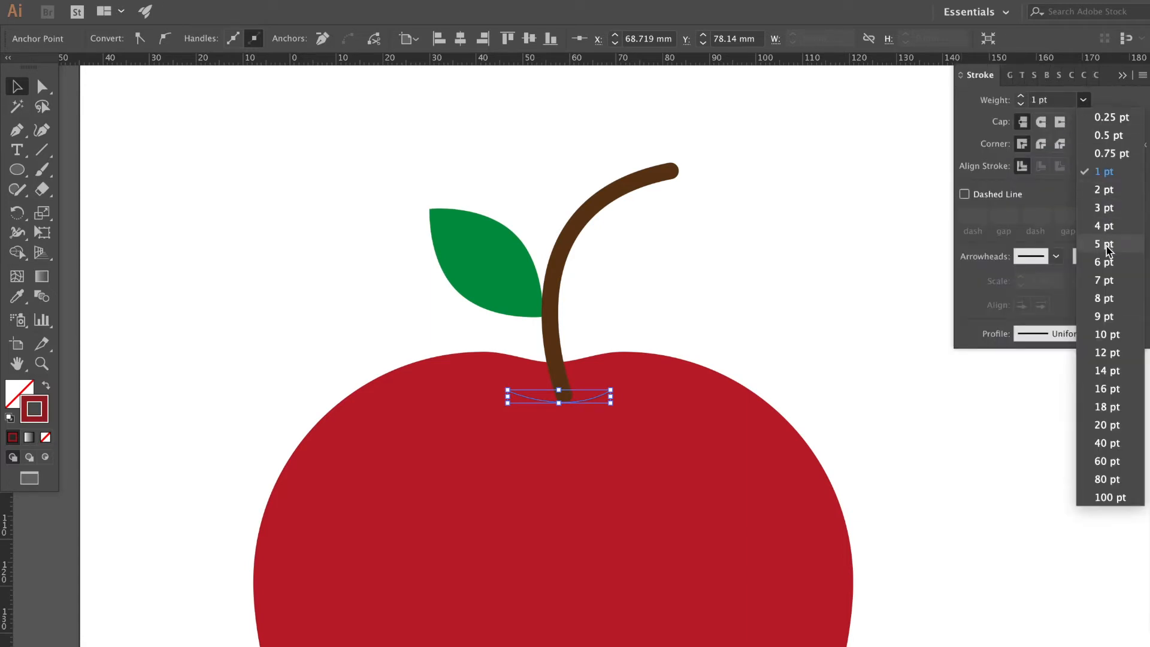
{"action": "left_click", "coordinate": [1106, 282]}
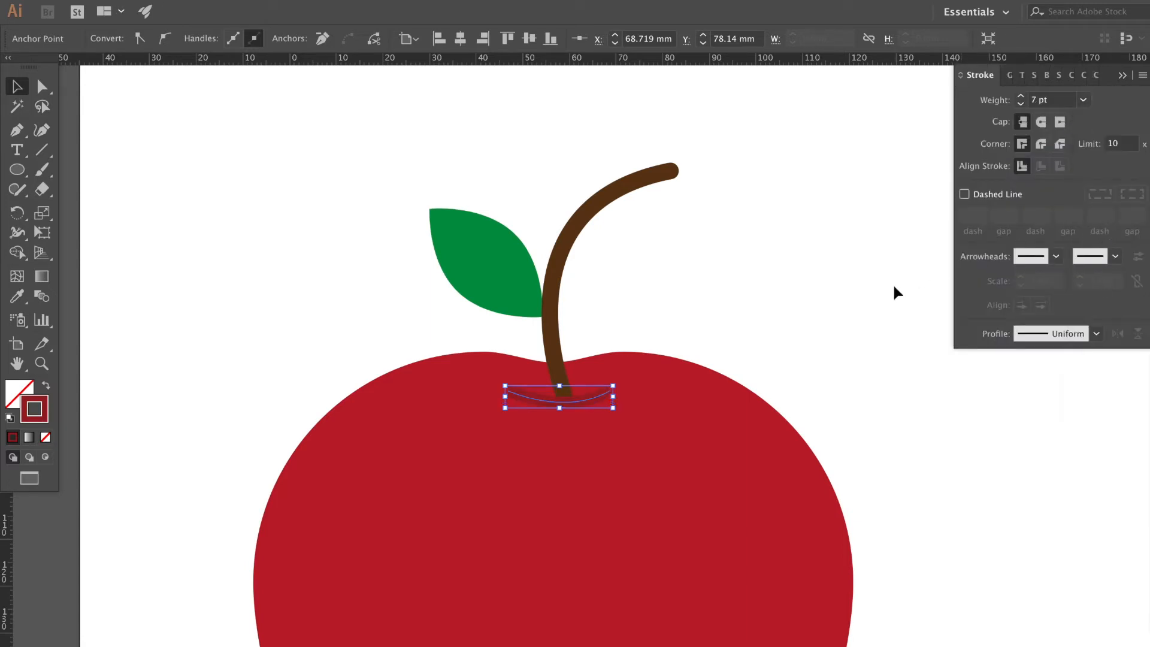
{"action": "left_click", "coordinate": [767, 297]}
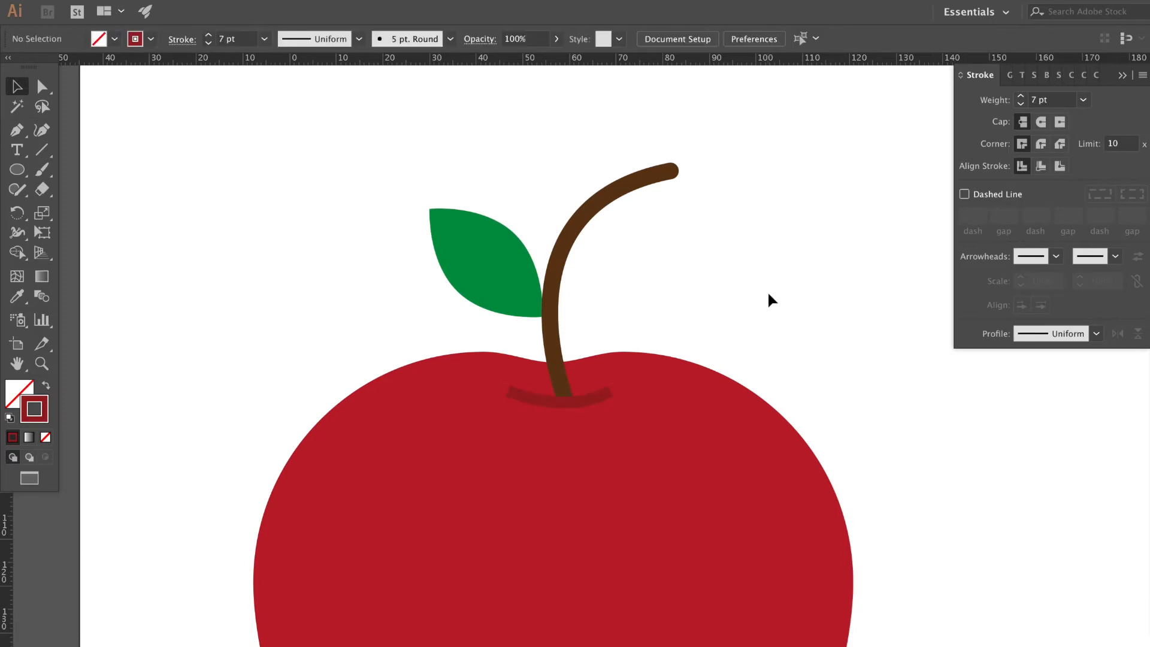
Give the dark red curve at the stem's base round caps, round corners and a 5 pt stroke weight
{"action": "left_click", "coordinate": [596, 400]}
{"action": "left_click", "coordinate": [596, 398]}
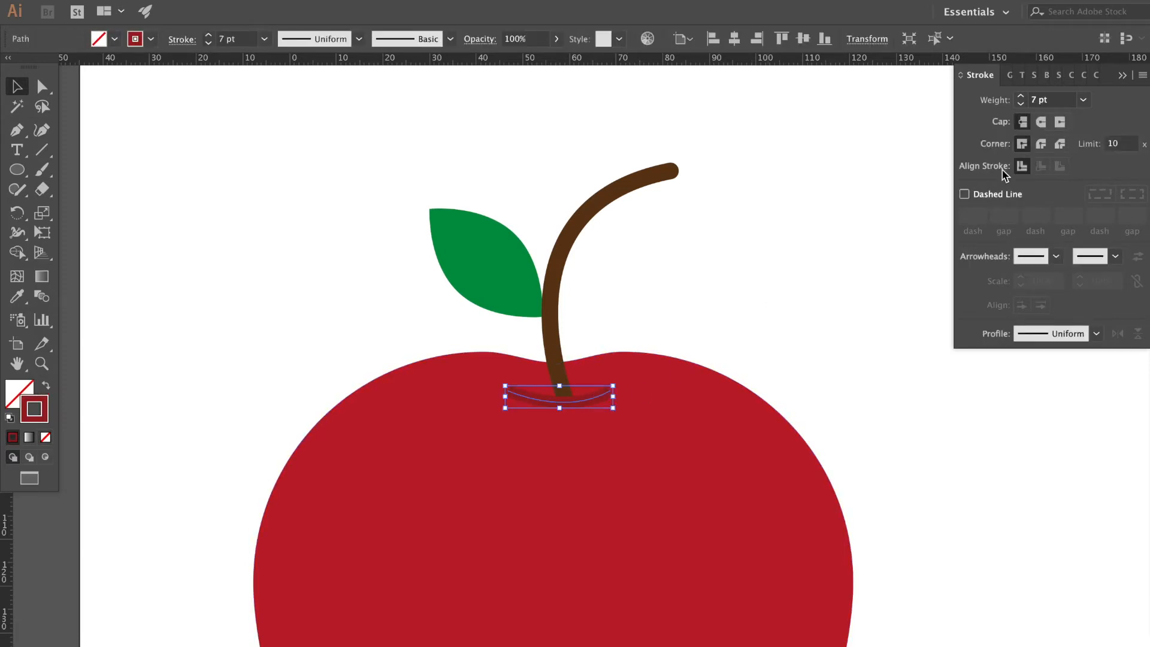
{"action": "left_click", "coordinate": [1042, 122]}
{"action": "left_click", "coordinate": [1042, 144]}
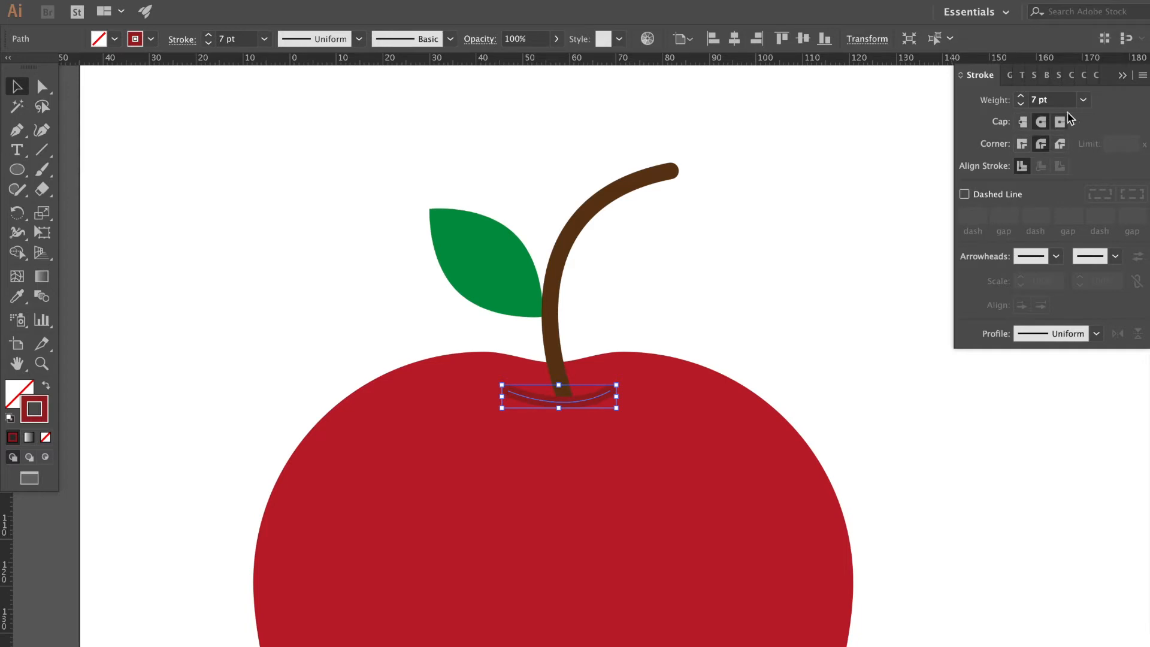
{"action": "left_click", "coordinate": [1084, 100]}
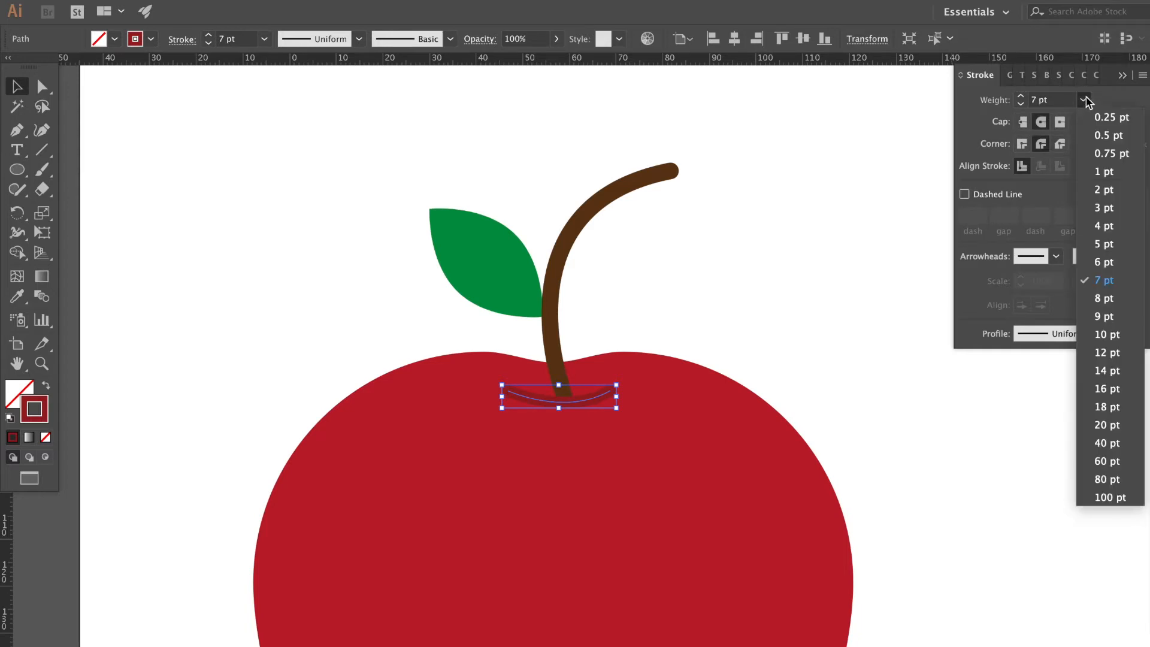
{"action": "left_click", "coordinate": [1101, 246]}
{"action": "left_click", "coordinate": [792, 286]}
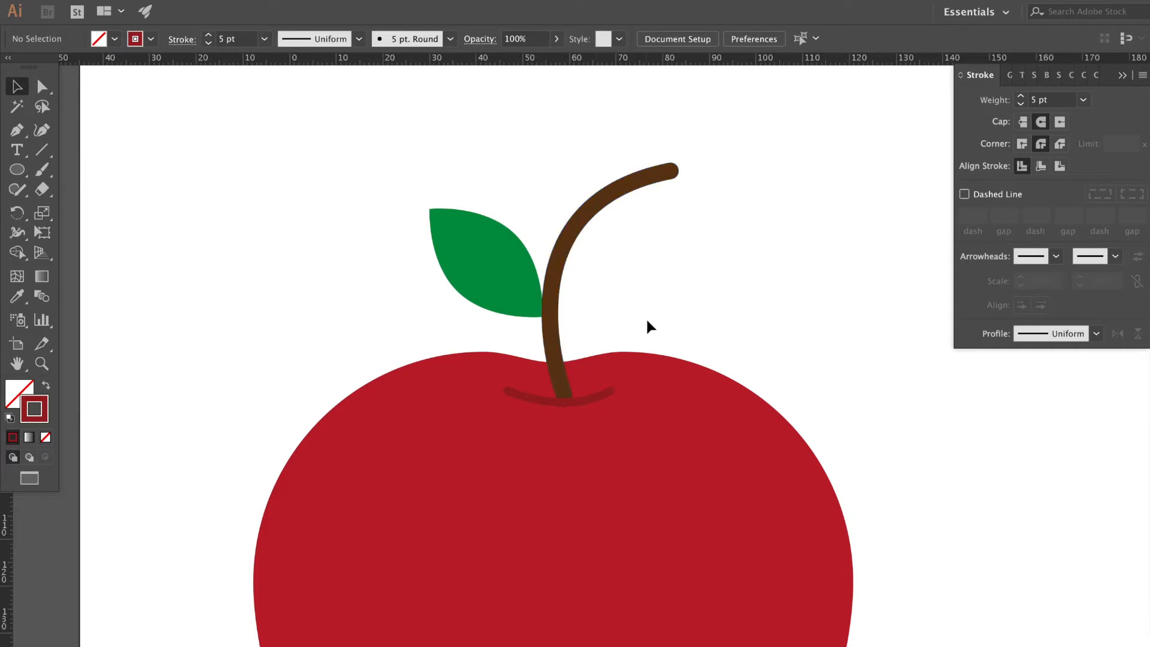
Select the apple body, leaf, stem and shadow curve, shift them sideways toward the artboard's middle and group them
{"action": "key", "text": "ctrl+minus"}
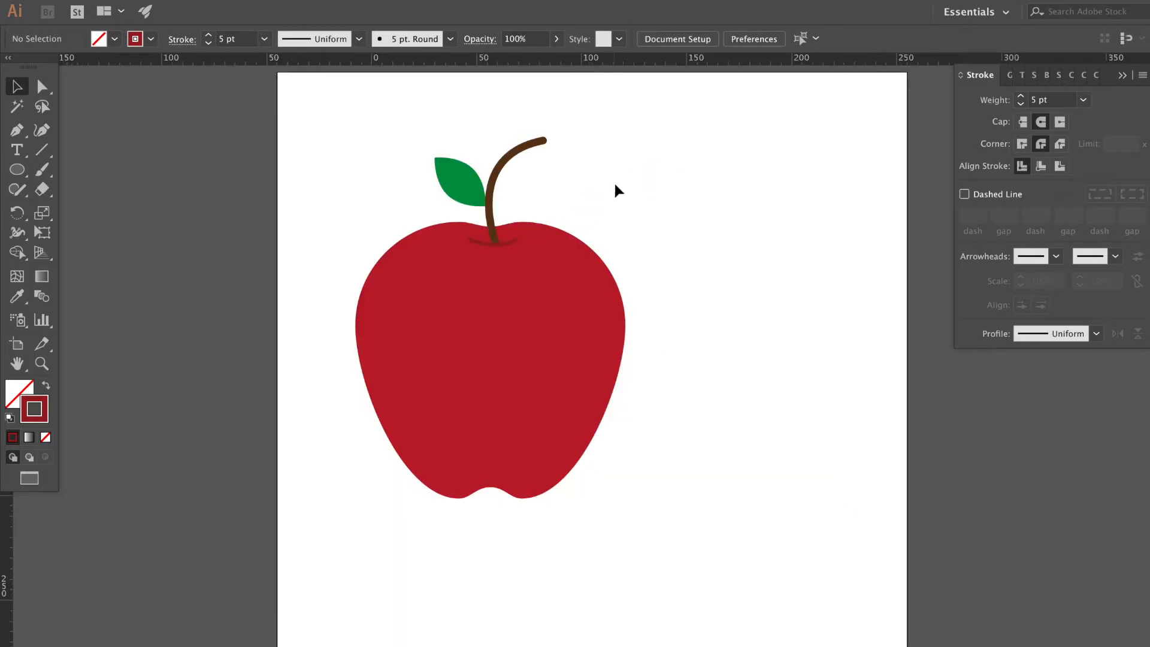
{"action": "left_click_drag", "start_coordinate": [623, 172], "coordinate": [412, 379]}
{"action": "left_click_drag", "start_coordinate": [571, 362], "coordinate": [630, 373]}
{"action": "key", "text": "ctrl+g"}
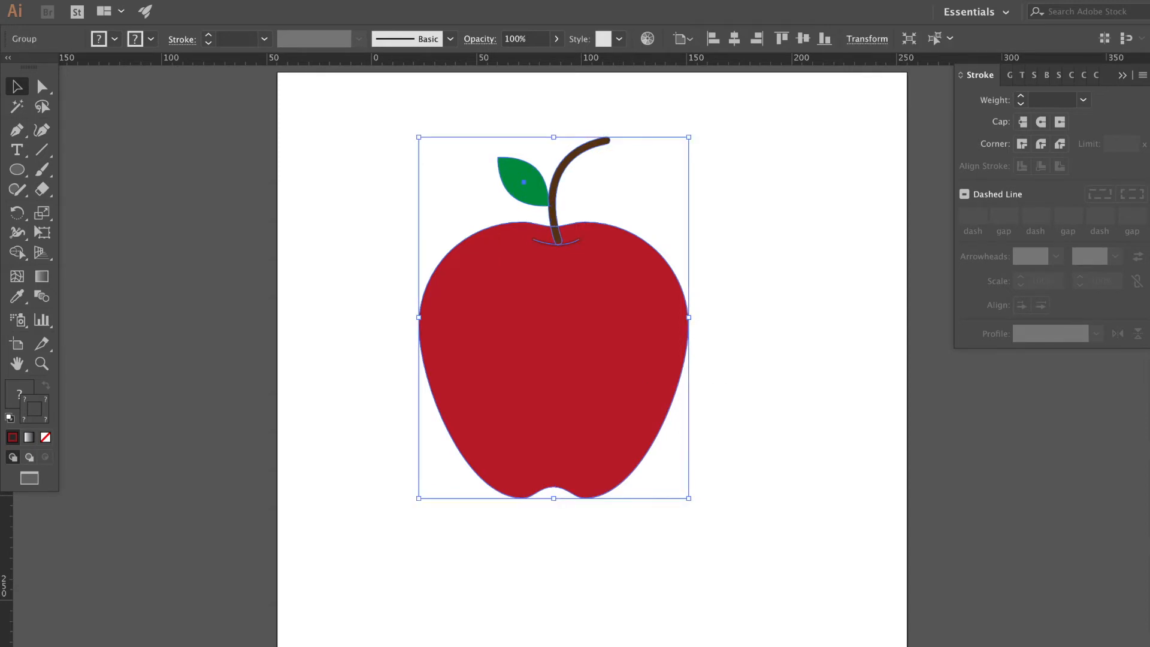
Centre the apple group horizontally and vertically on the artboard
{"action": "key", "text": "shift+F7"}
{"action": "left_click", "coordinate": [999, 336]}
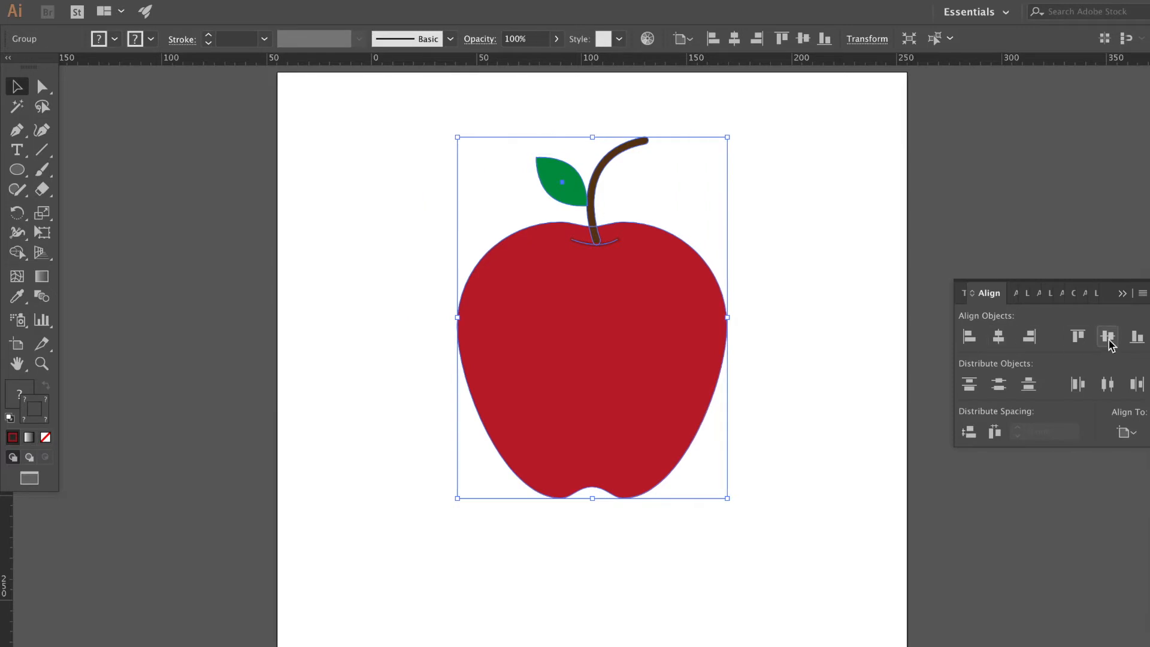
{"action": "left_click", "coordinate": [1108, 342]}
{"action": "left_click", "coordinate": [1123, 294]}
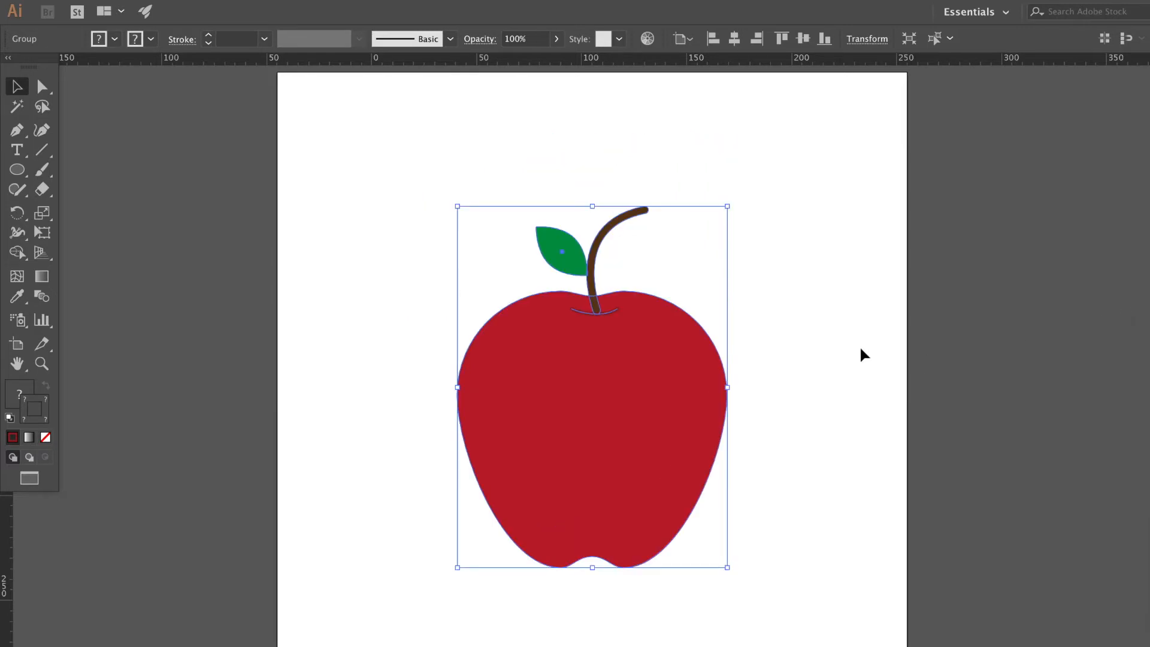
{"action": "left_click", "coordinate": [863, 355]}
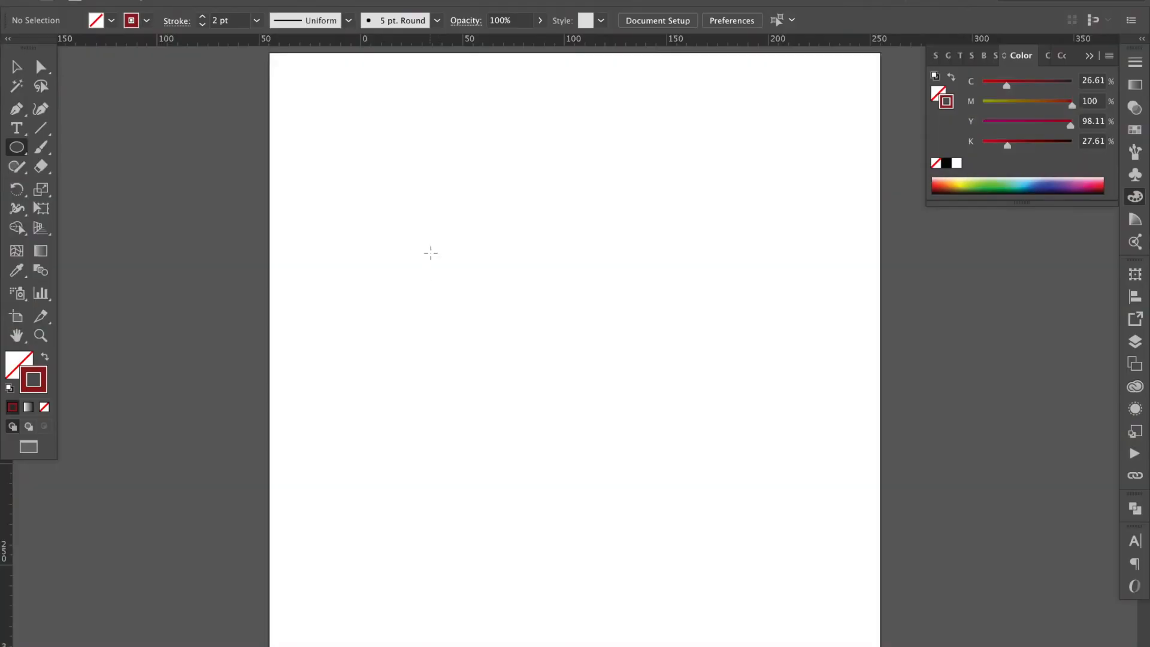
Draw an upright ellipse about 71 mm wide and 108 mm tall, and raise its two side anchor points
{"action": "left_click_drag", "start_coordinate": [430, 253], "coordinate": [574, 473]}
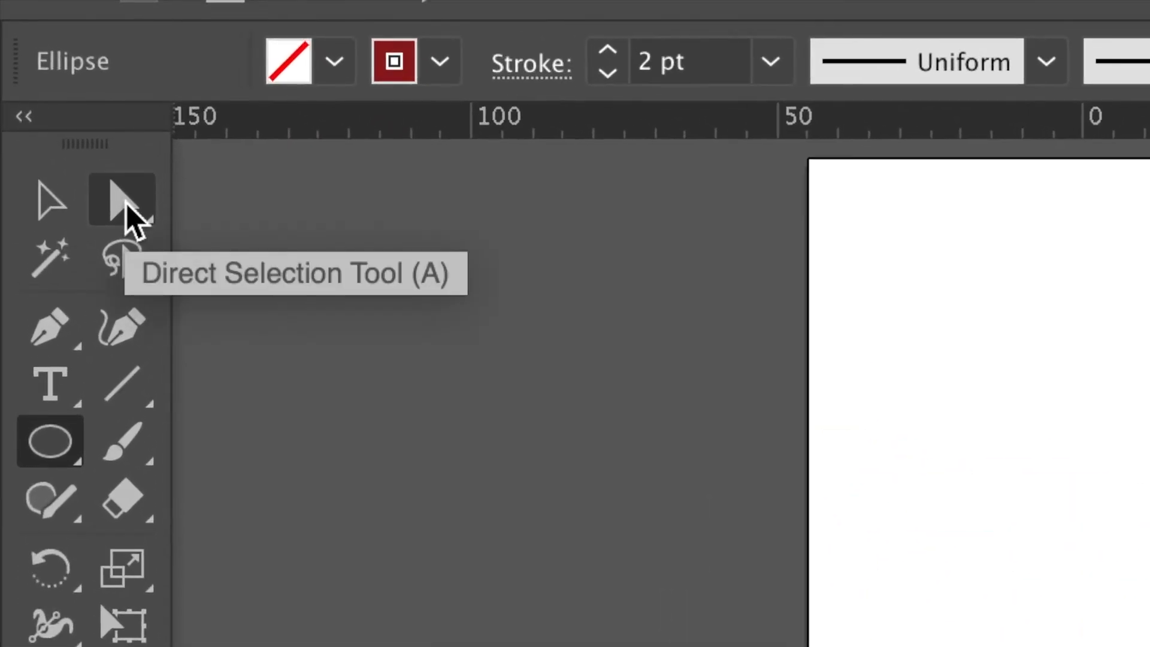
{"action": "left_click", "coordinate": [125, 202]}
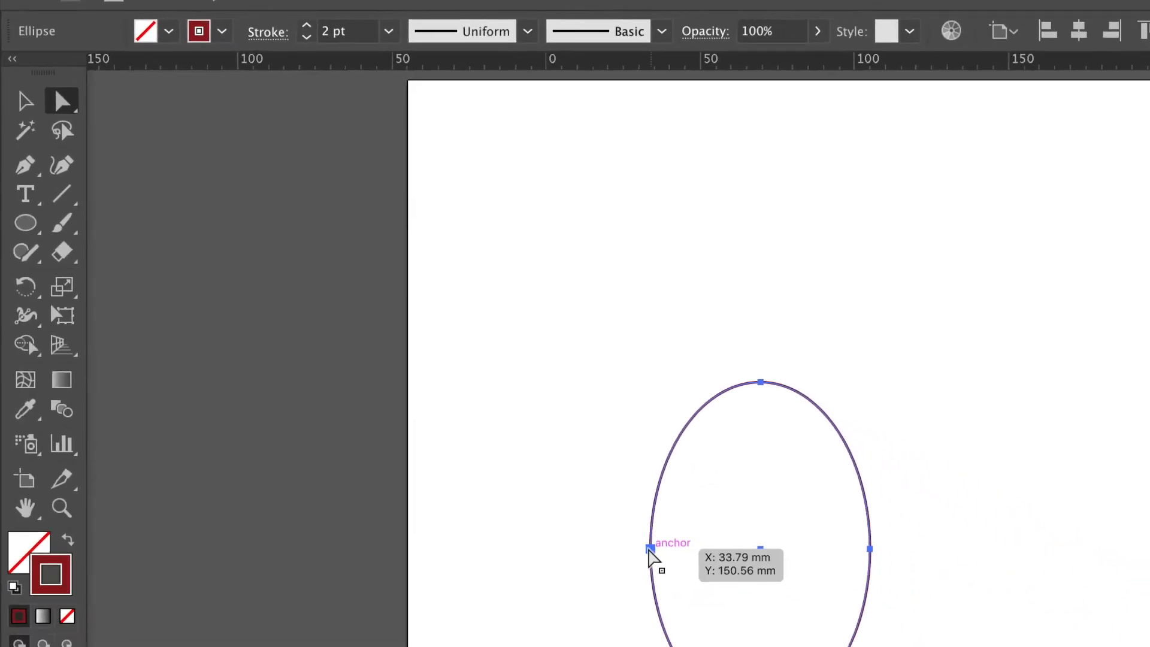
{"action": "left_click", "coordinate": [650, 548]}
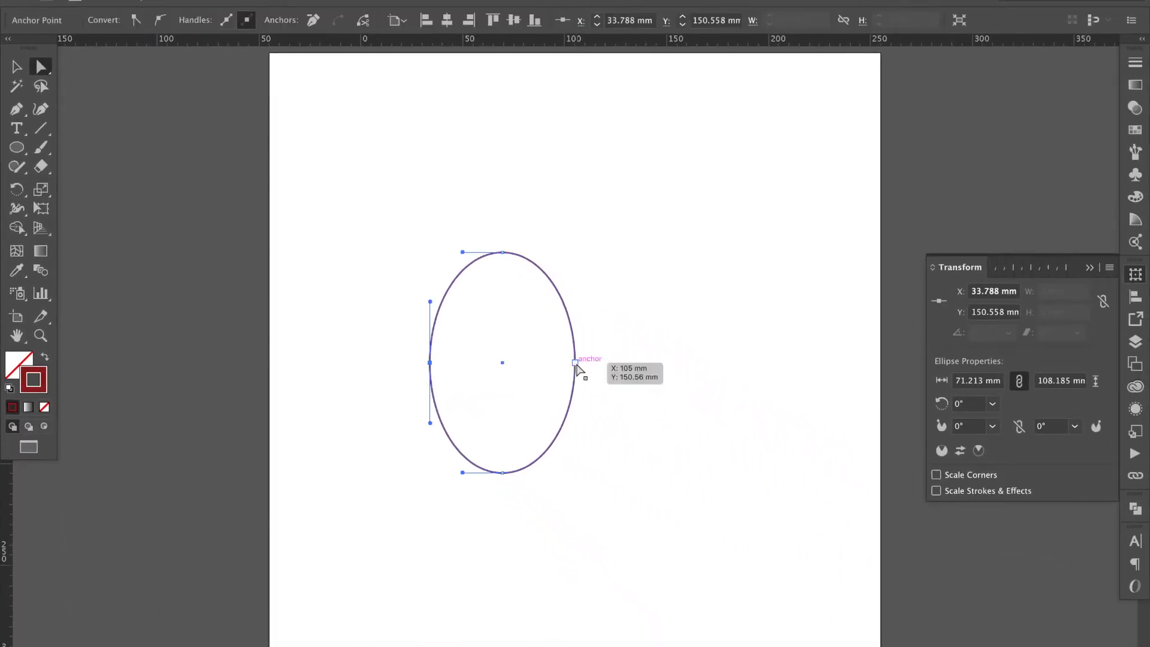
{"action": "mouse_move", "coordinate": [577, 368]}
{"action": "left_mouse_down"}
{"action": "mouse_move", "coordinate": [587, 324]}
{"action": "mouse_move", "coordinate": [585, 334]}
{"action": "left_mouse_up"}
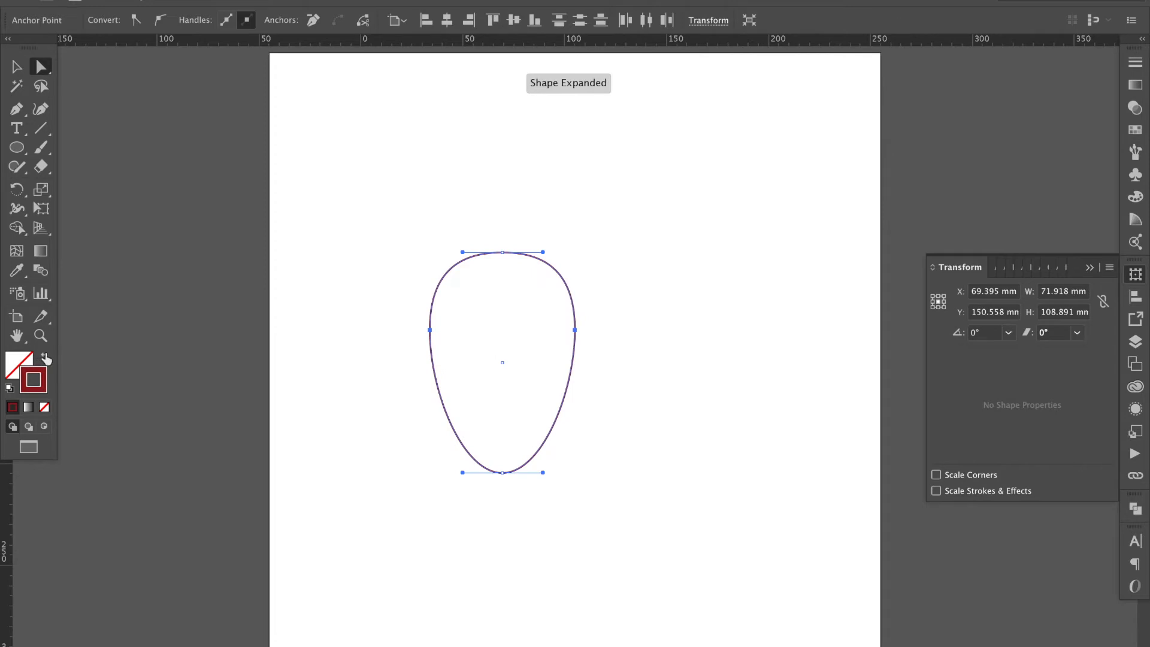
Swap the shape's fill and stroke, leaving no stroke, and fill it with the red C=15 M=100 Y=90 K=10
{"action": "left_click", "coordinate": [34, 356]}
{"action": "left_click", "coordinate": [14, 362]}
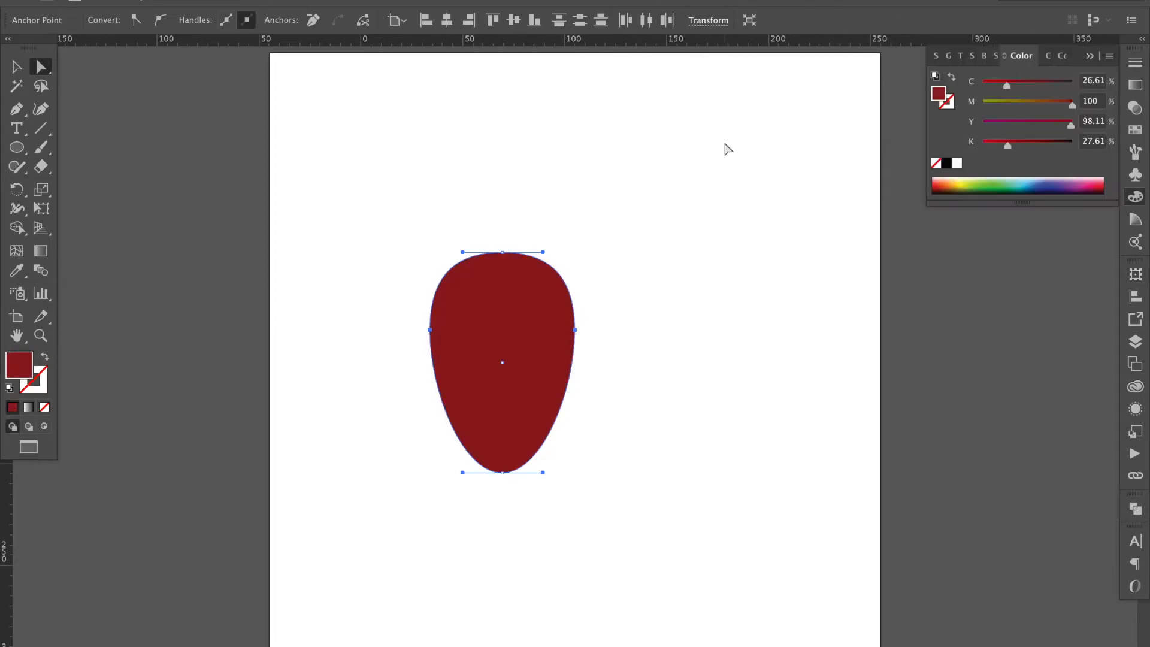
{"action": "left_click", "coordinate": [1139, 132]}
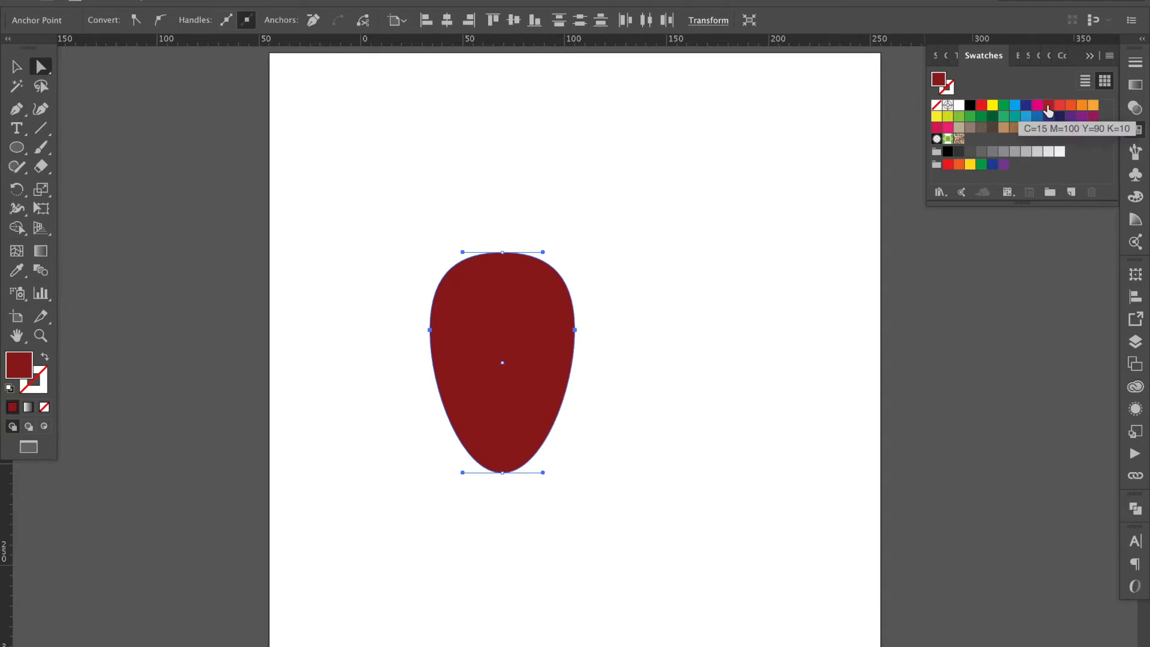
{"action": "left_click", "coordinate": [1048, 108]}
Duplicate the red shape about 28 mm to the right so the copy overlaps the original
{"action": "left_click", "coordinate": [17, 65]}
{"action": "left_click_drag", "start_coordinate": [469, 314], "coordinate": [525, 324]}
{"action": "left_click", "coordinate": [678, 343]}
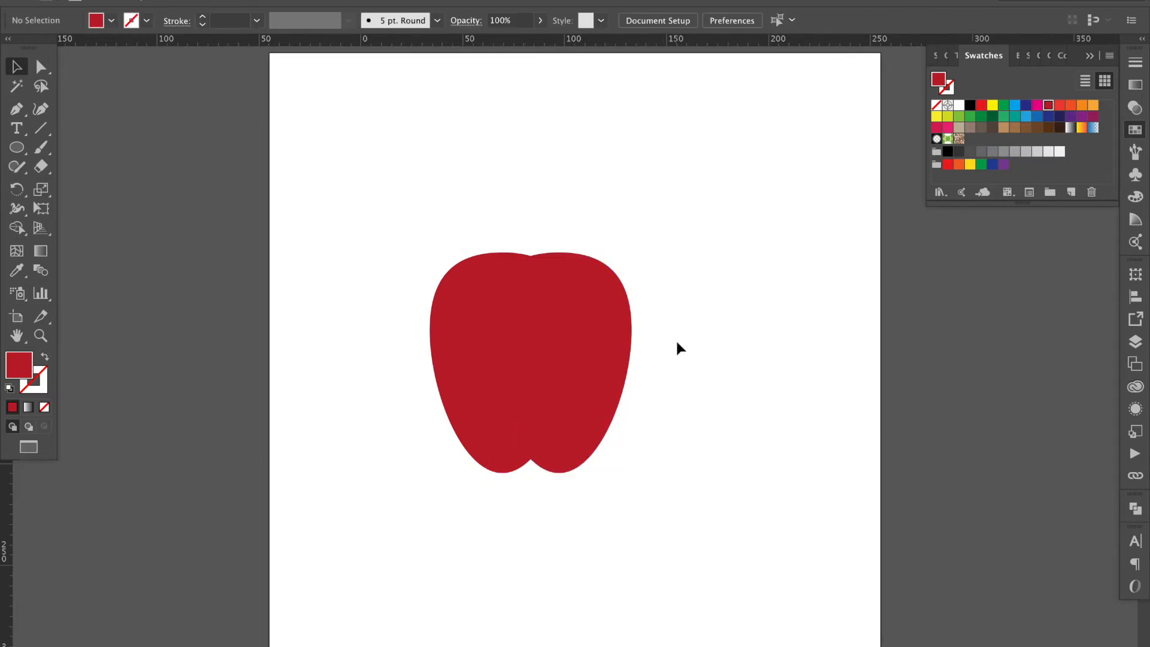
Merge the two overlapping red shapes into one apple body with the Shape Builder tool
{"action": "key", "text": "ctrl+a"}
{"action": "left_click_drag", "start_coordinate": [430, 473], "coordinate": [429, 466]}
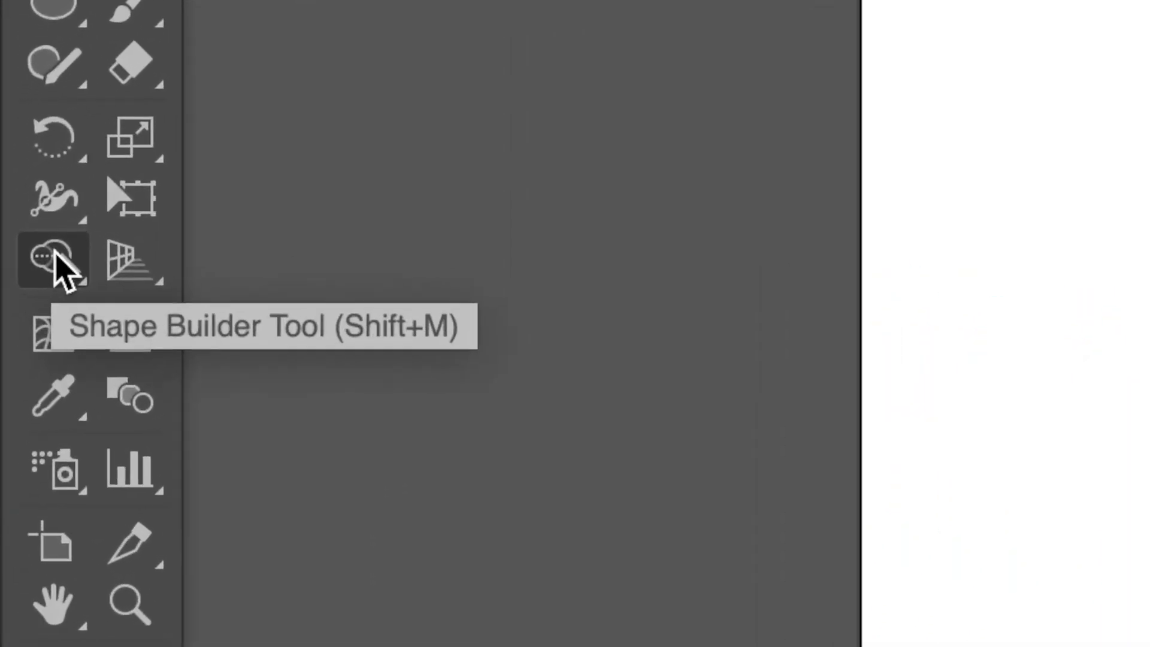
{"action": "left_click", "coordinate": [55, 253]}
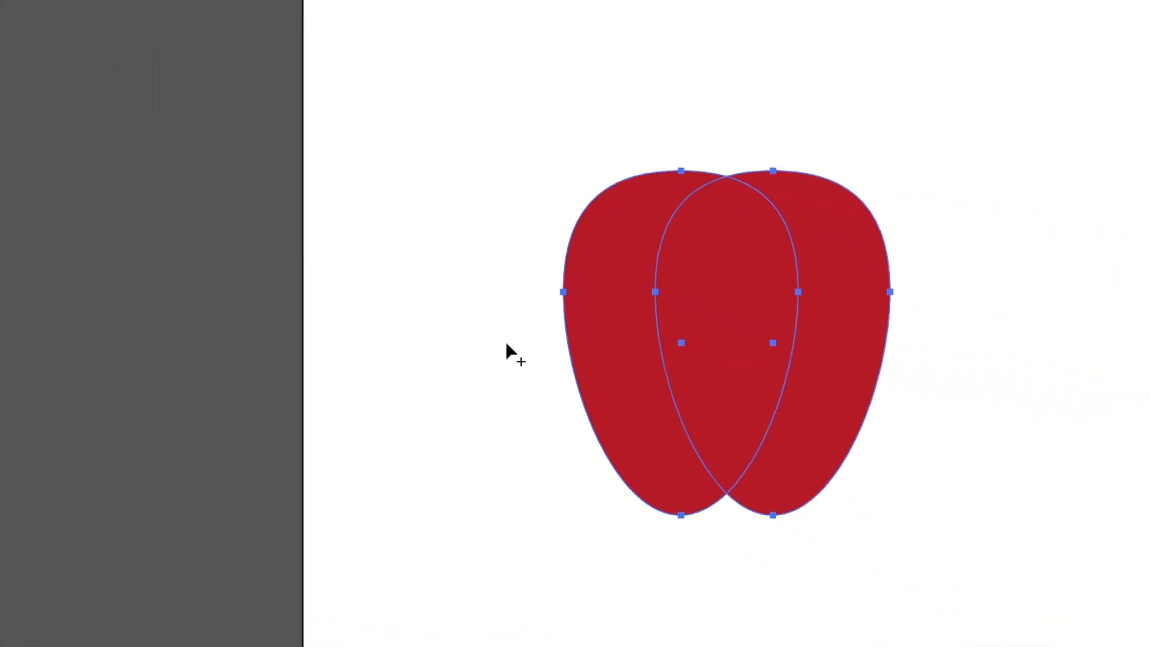
{"action": "left_click_drag", "start_coordinate": [525, 348], "coordinate": [984, 344]}
Convert the bottom notch's corner anchor to a smooth point and shape its handles into a rounded dip
{"action": "left_click", "coordinate": [84, 163]}
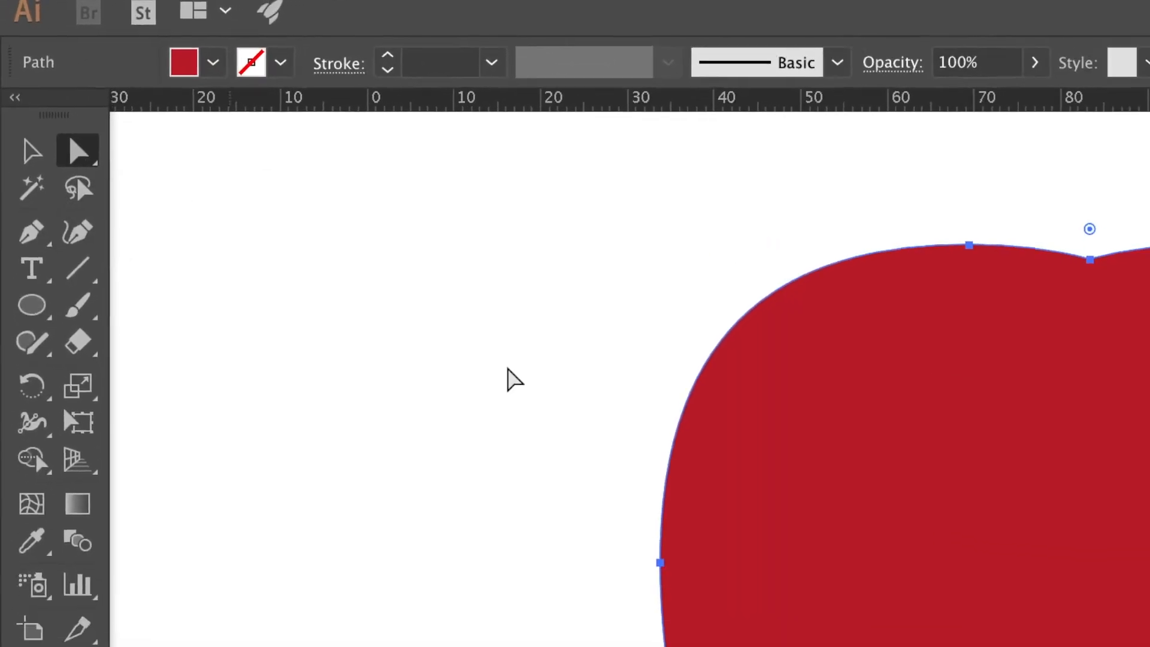
{"action": "left_click", "coordinate": [584, 587]}
{"action": "mouse_move", "coordinate": [550, 587]}
{"action": "left_mouse_down"}
{"action": "mouse_move", "coordinate": [534, 572]}
{"action": "mouse_move", "coordinate": [605, 577]}
{"action": "mouse_move", "coordinate": [569, 582]}
{"action": "left_mouse_up"}
{"action": "left_click", "coordinate": [569, 571]}
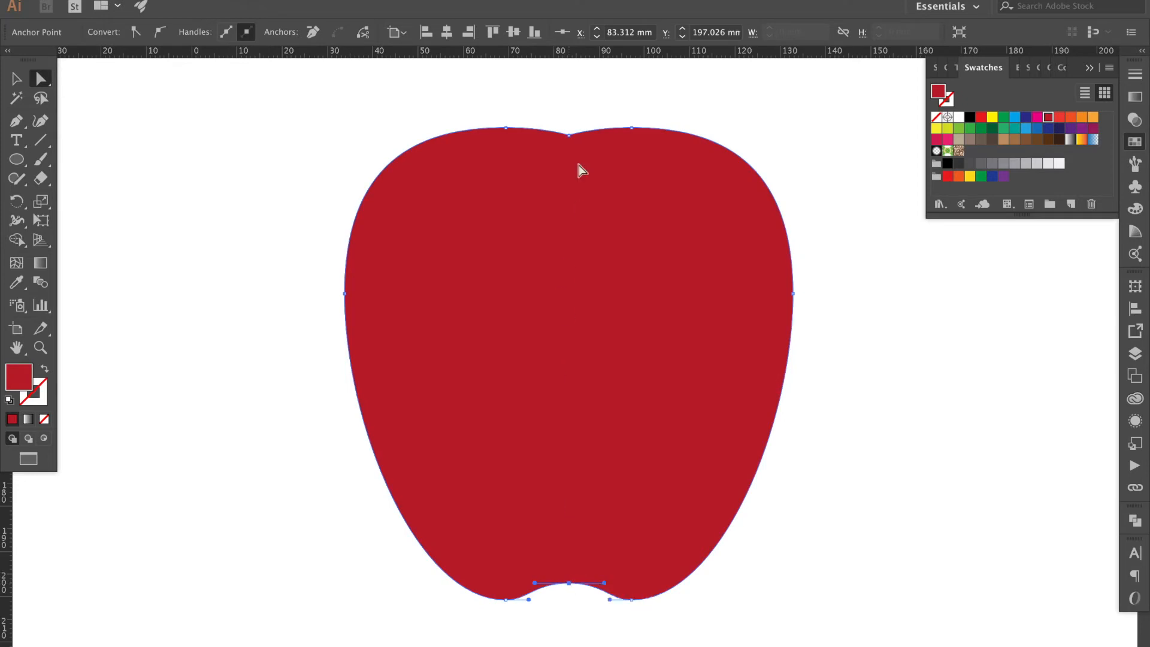
Convert the top notch's corner anchor to a smooth point with horizontal handles, forming a soft dip
{"action": "left_click", "coordinate": [569, 135]}
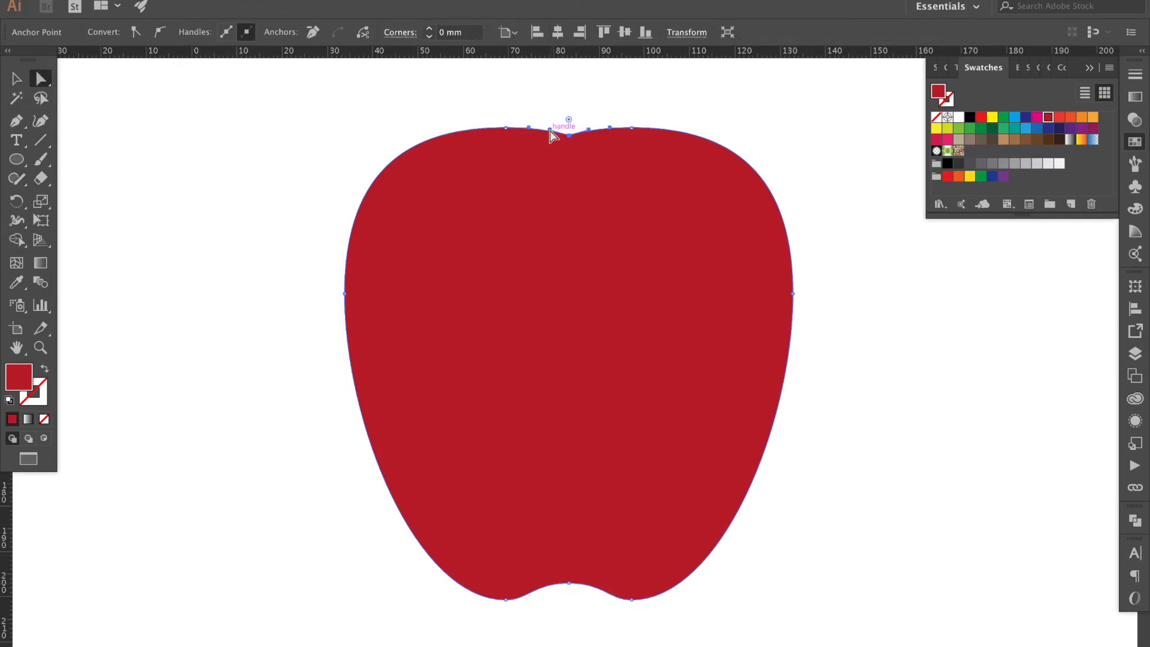
{"action": "left_click_drag", "start_coordinate": [543, 140], "coordinate": [602, 140]}
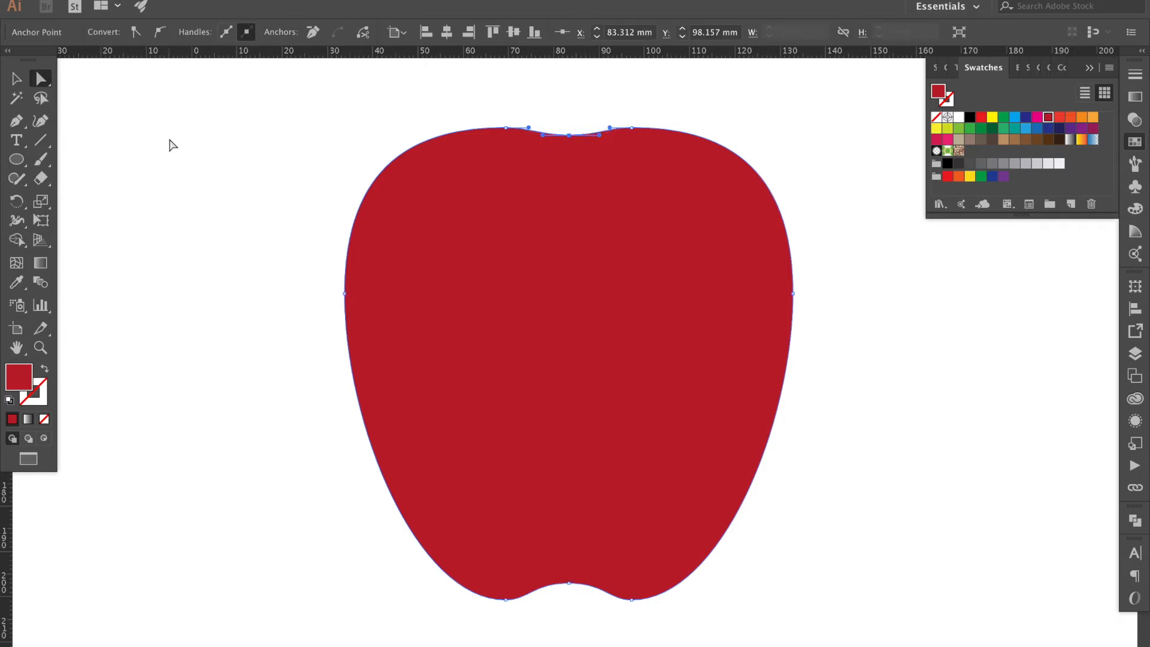
{"action": "left_click", "coordinate": [17, 80]}
{"action": "scroll", "coordinate": [206, 146], "scroll_direction": "up", "scroll_amount": 5}
{"action": "scroll", "coordinate": [206, 146], "scroll_direction": "right", "scroll_amount": 5}
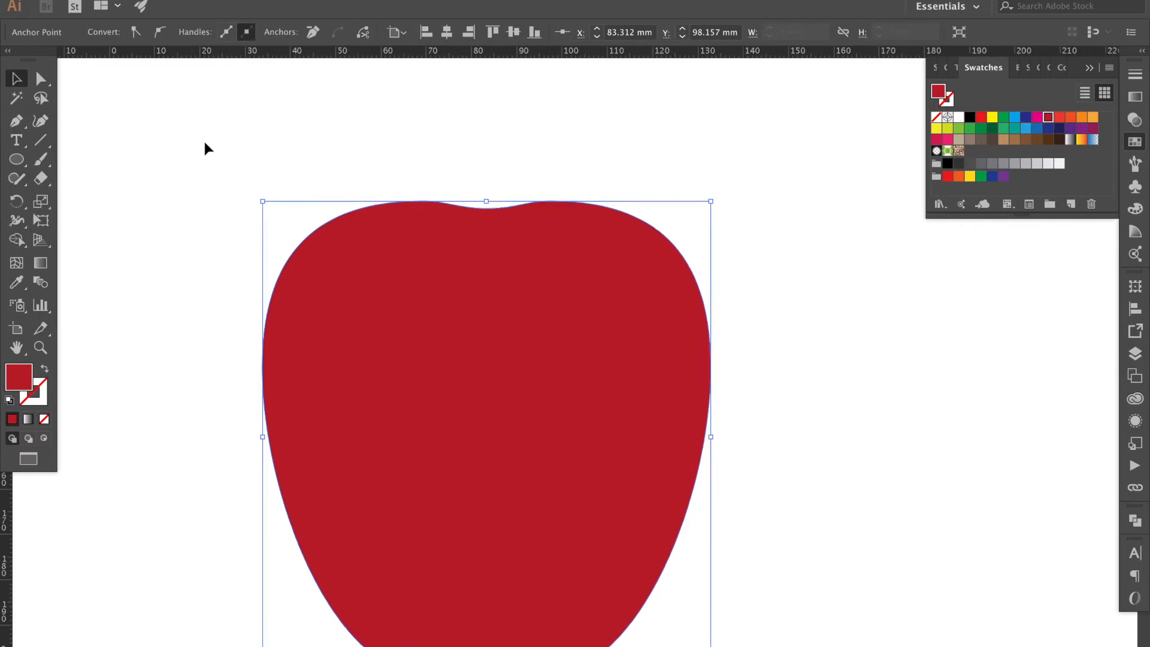
{"action": "left_click", "coordinate": [250, 157]}
Draw a circle about 16 mm in diameter above the apple's right shoulder and convert its top and bottom anchors to corners
{"action": "left_click", "coordinate": [16, 159]}
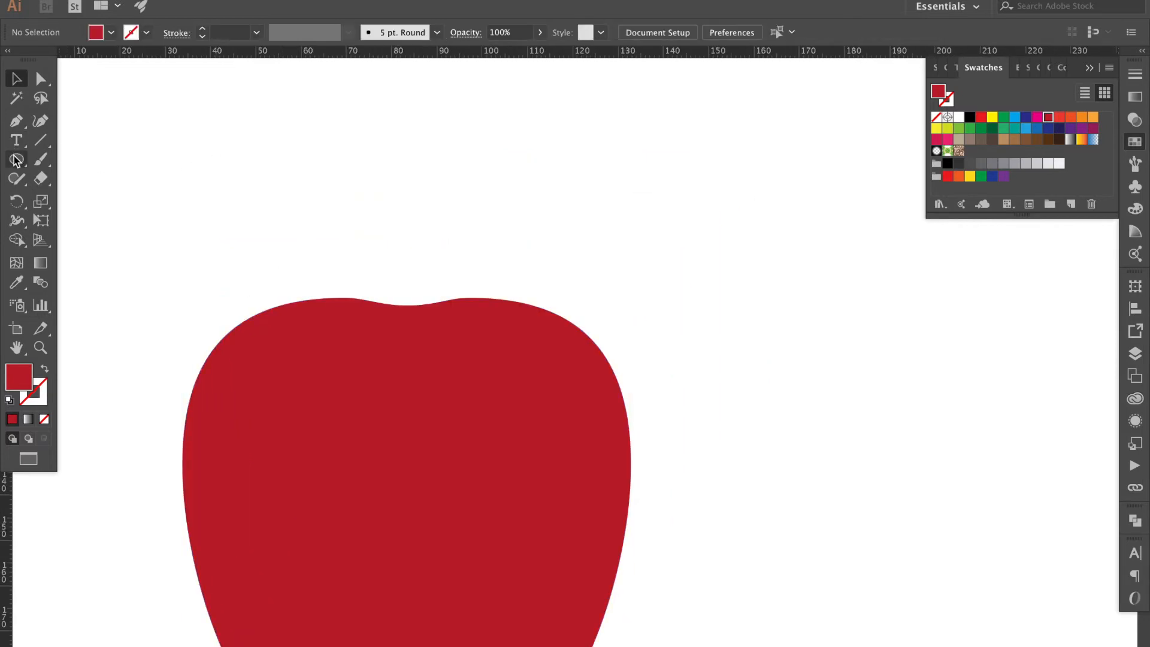
{"action": "left_click_drag", "start_coordinate": [544, 209], "coordinate": [613, 283]}
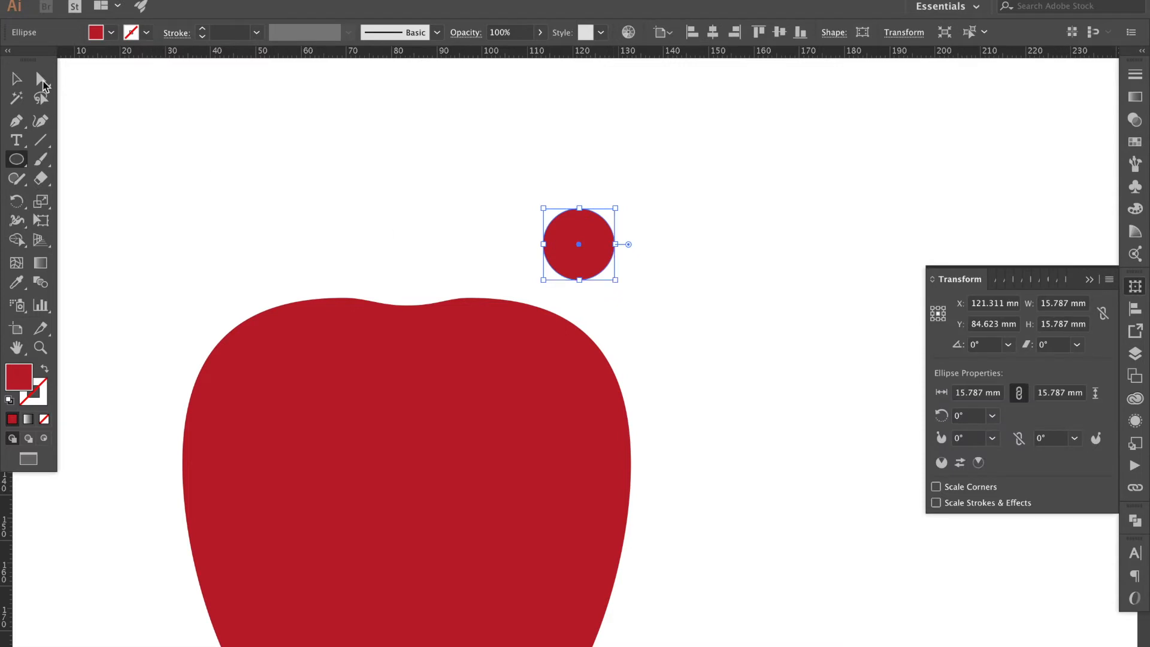
{"action": "left_click", "coordinate": [41, 79]}
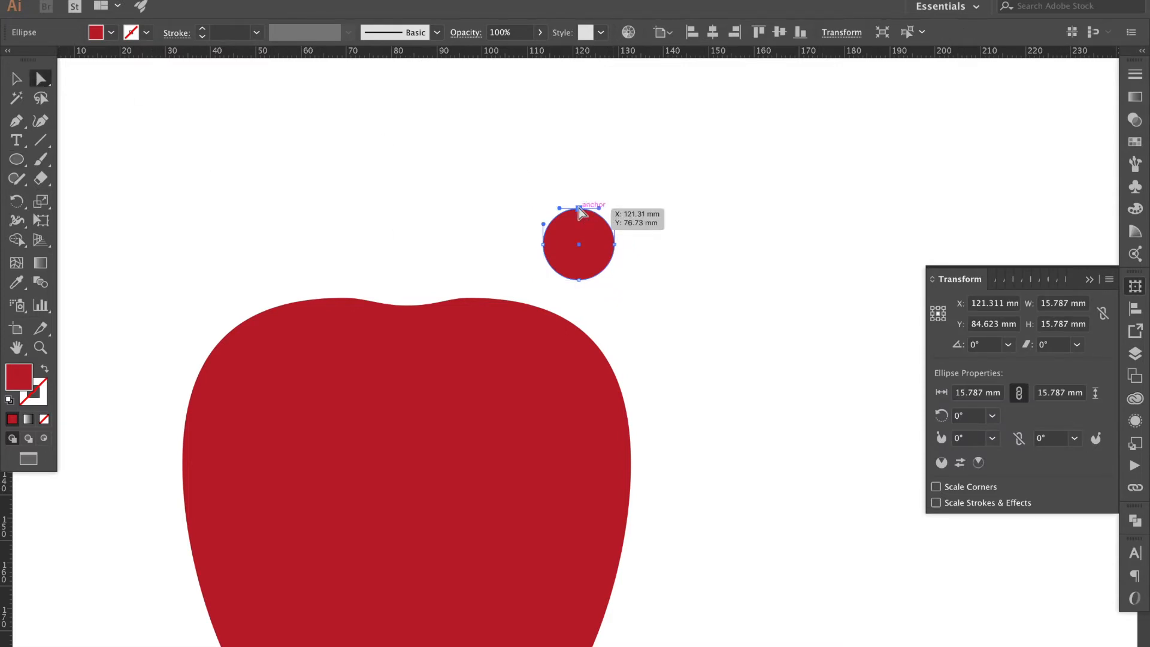
{"action": "left_click", "coordinate": [579, 209]}
{"action": "left_click", "coordinate": [140, 34]}
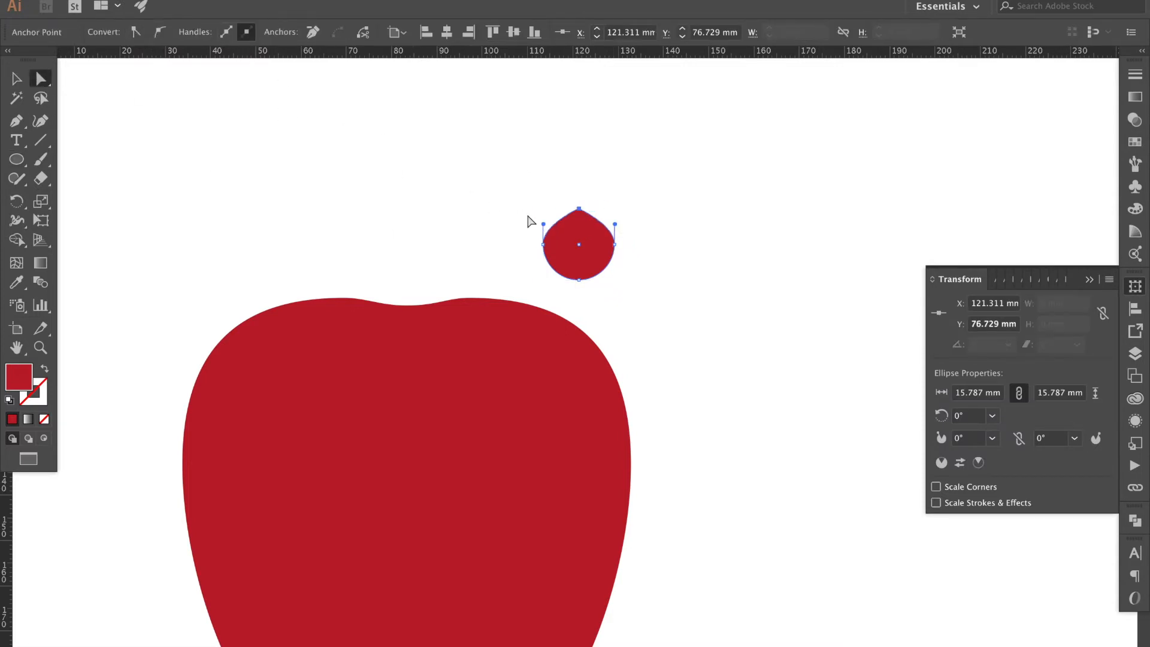
{"action": "left_click", "coordinate": [578, 280]}
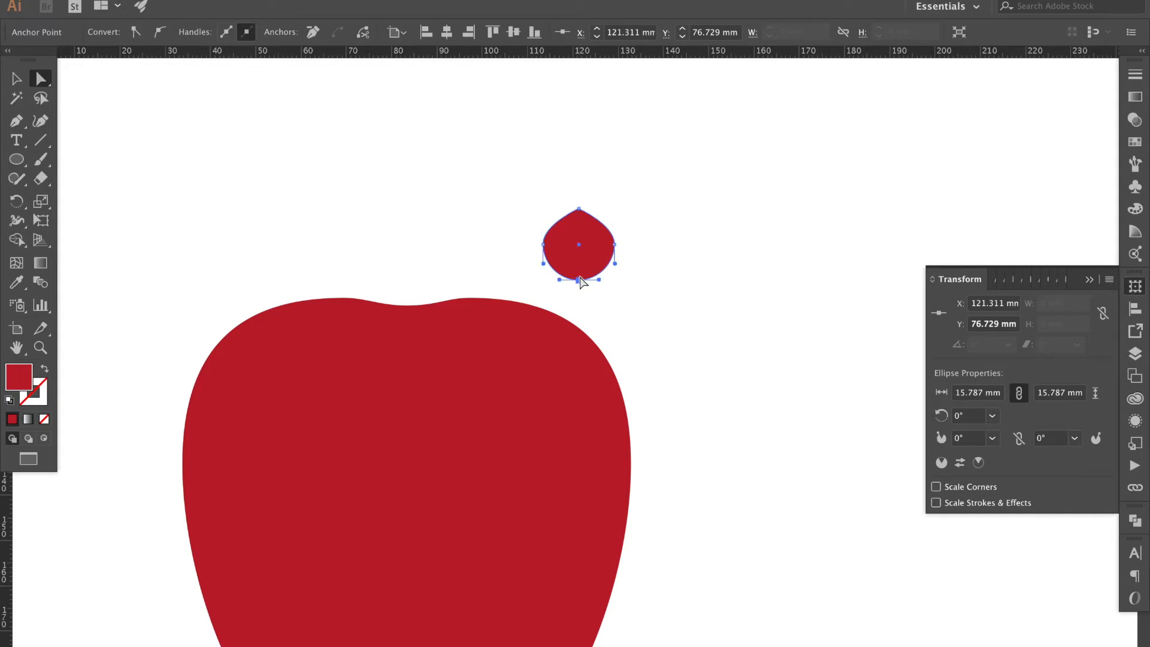
{"action": "left_click", "coordinate": [137, 35]}
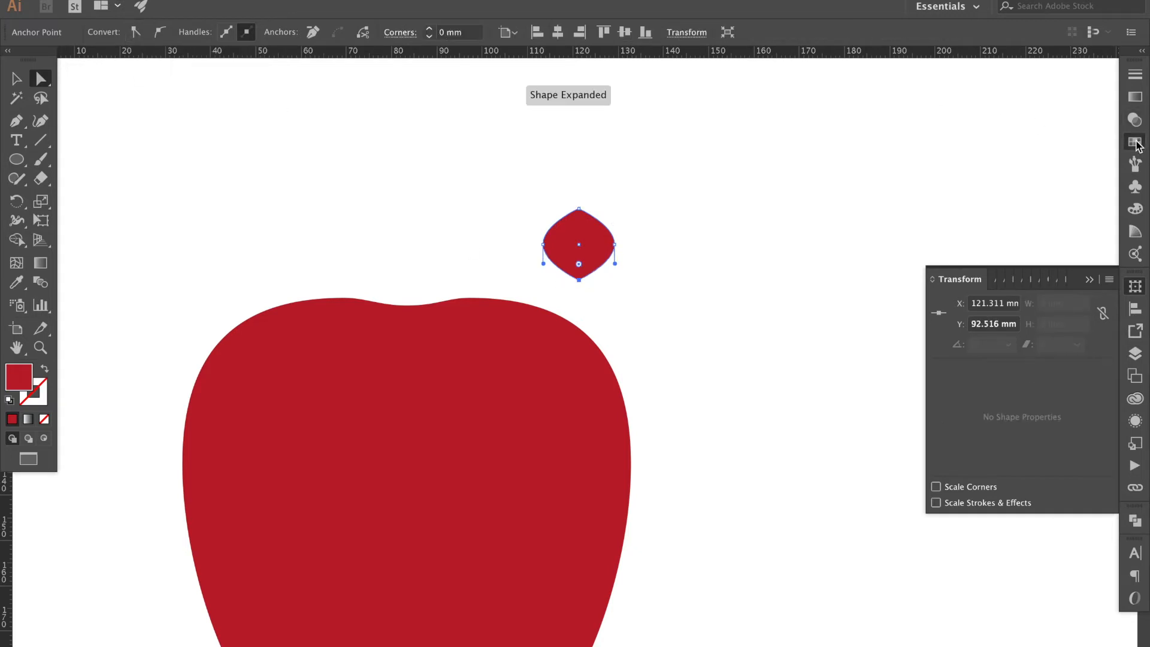
Fill the leaf shape with dark green and resize it to about 9.5 mm wide and 20 mm tall
{"action": "left_click", "coordinate": [1135, 144]}
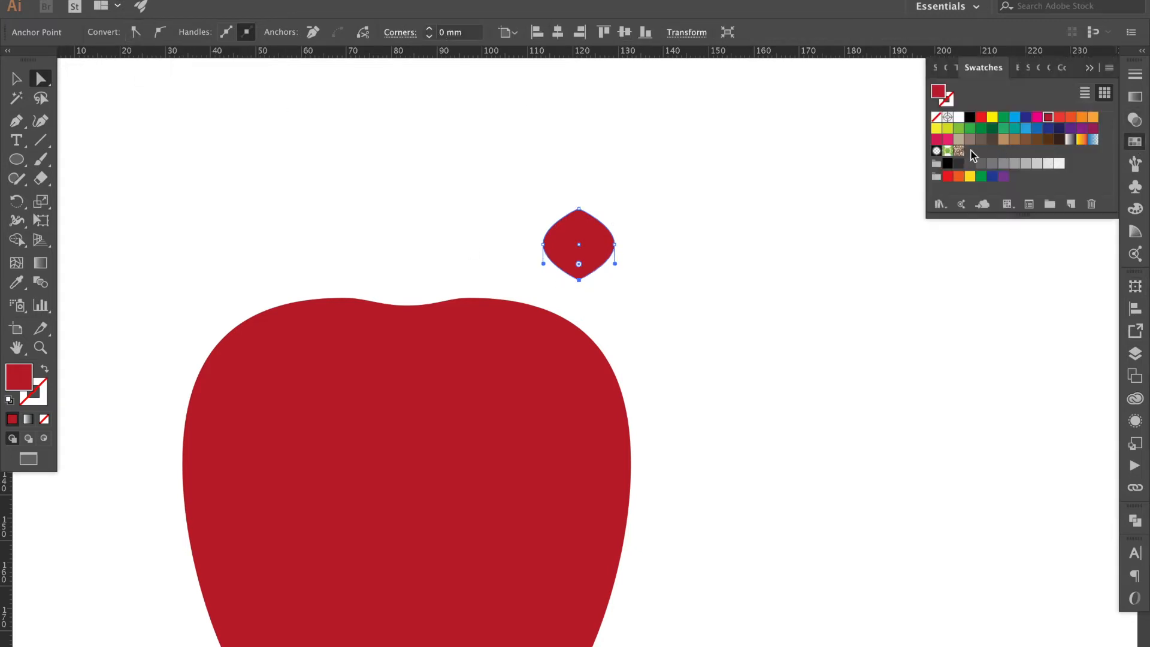
{"action": "left_click", "coordinate": [993, 129]}
{"action": "left_click", "coordinate": [18, 78]}
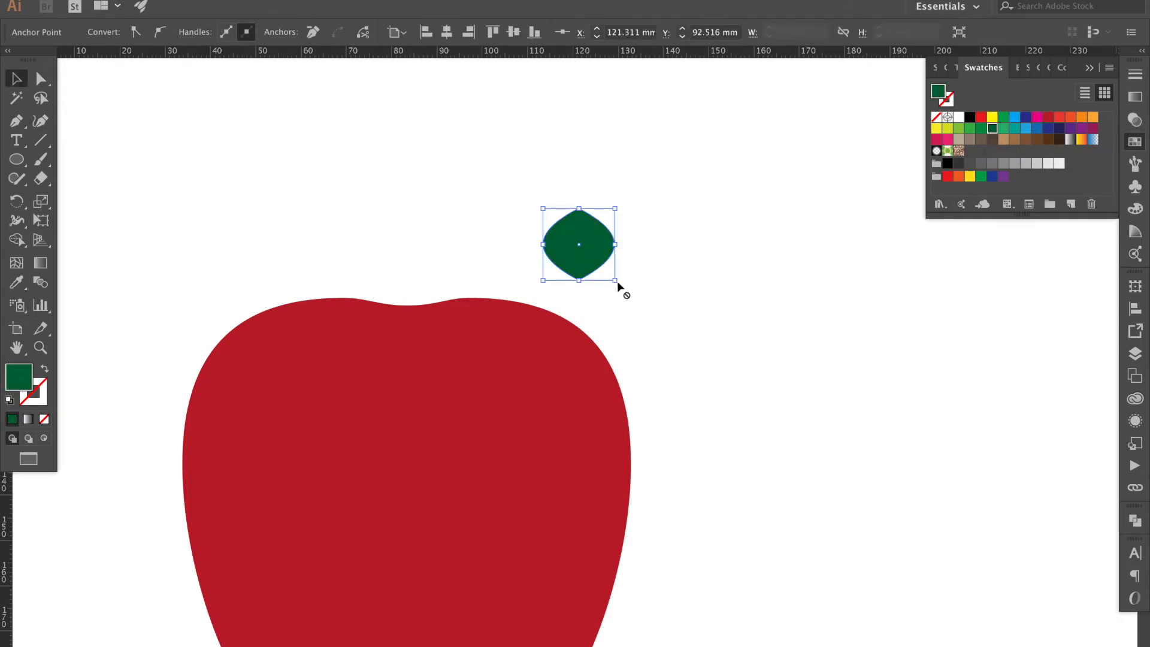
{"action": "left_click_drag", "start_coordinate": [616, 210], "coordinate": [588, 188]}
Draw a stem rectangle about 3.9 mm wide and 21.3 mm tall over the apple's top dip and fill it with dark brown
{"action": "left_click_drag", "start_coordinate": [20, 165], "coordinate": [84, 159]}
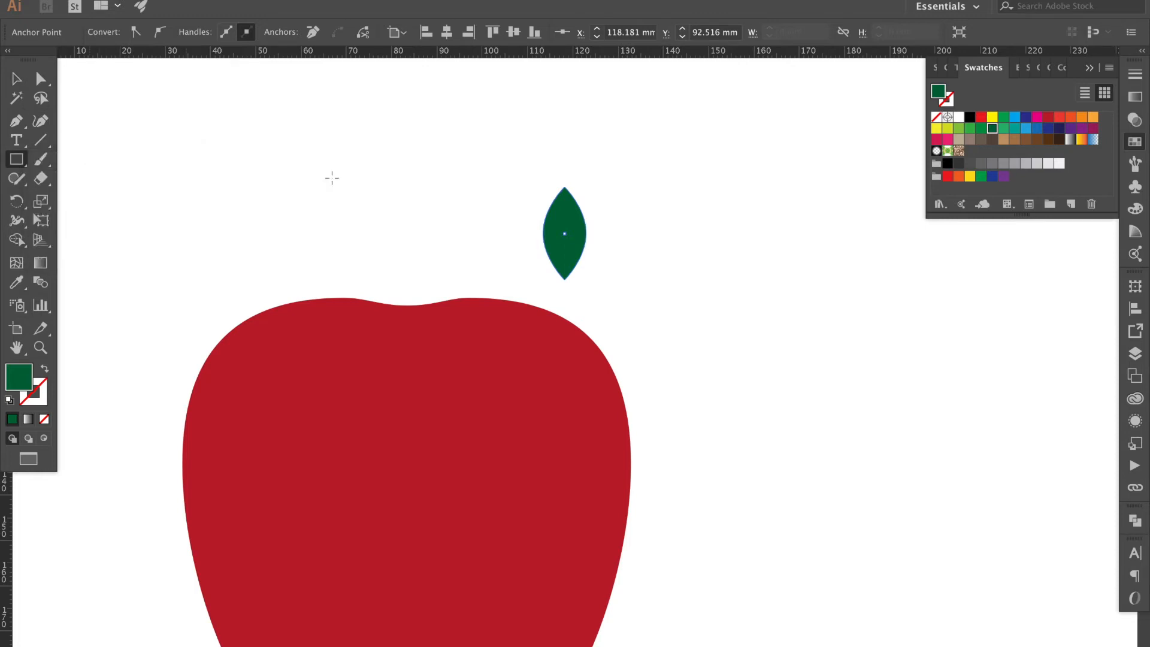
{"action": "left_click_drag", "start_coordinate": [401, 233], "coordinate": [419, 330]}
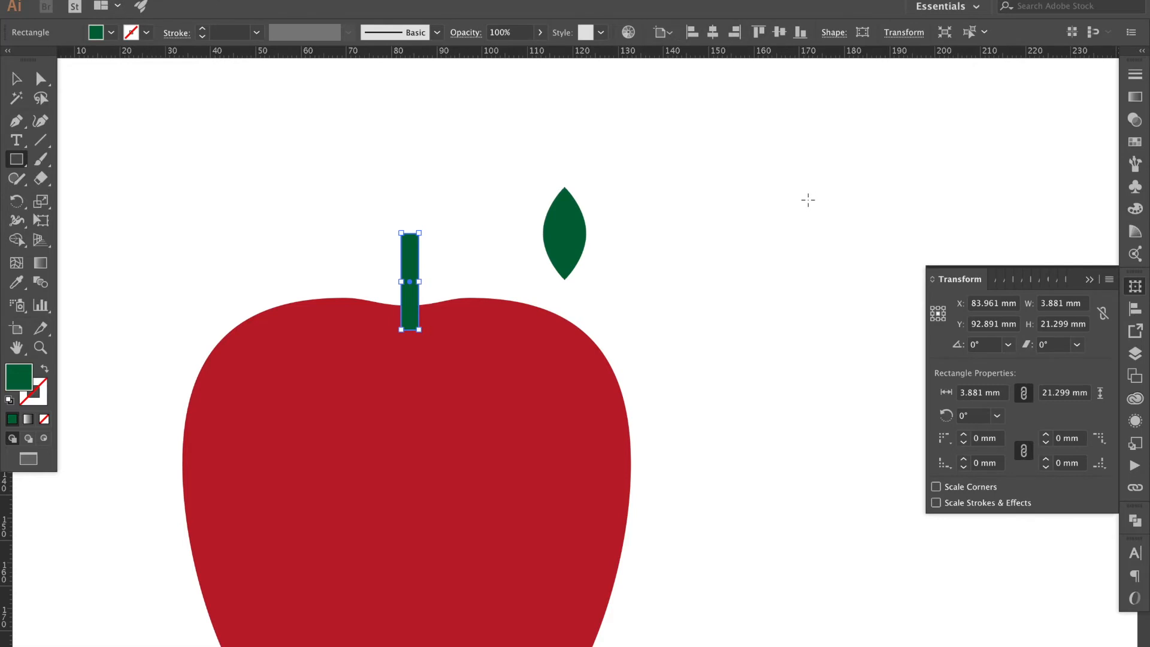
{"action": "left_click", "coordinate": [1134, 143]}
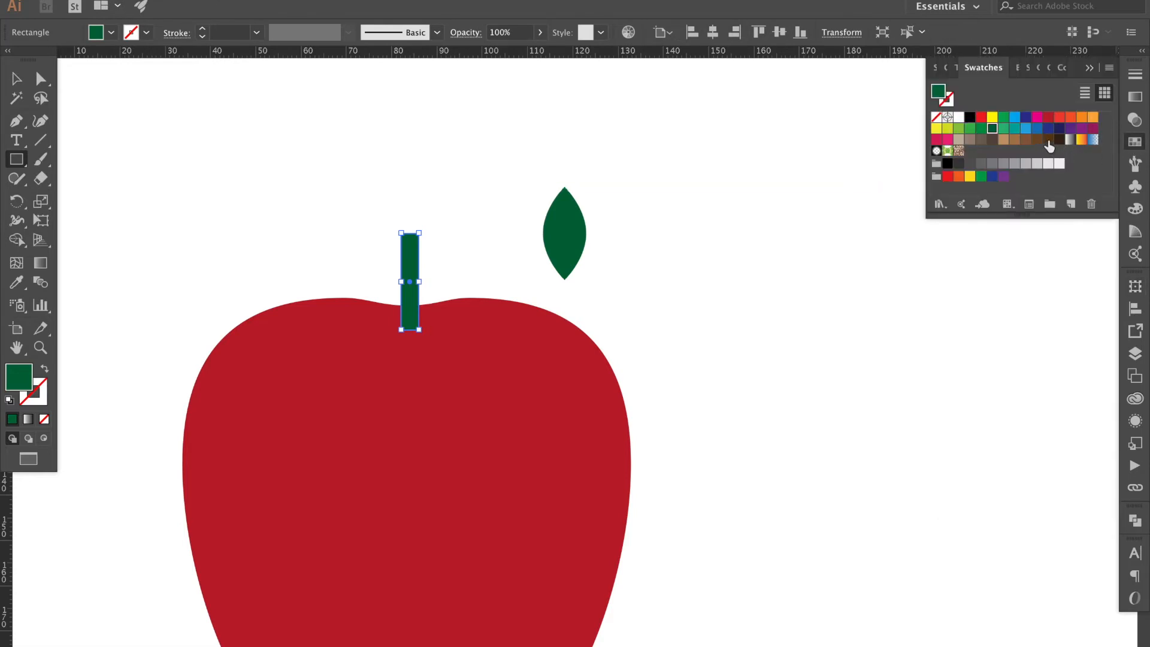
{"action": "left_click", "coordinate": [1048, 142]}
{"action": "left_click", "coordinate": [42, 87]}
{"action": "key", "text": "ctrl+equal"}
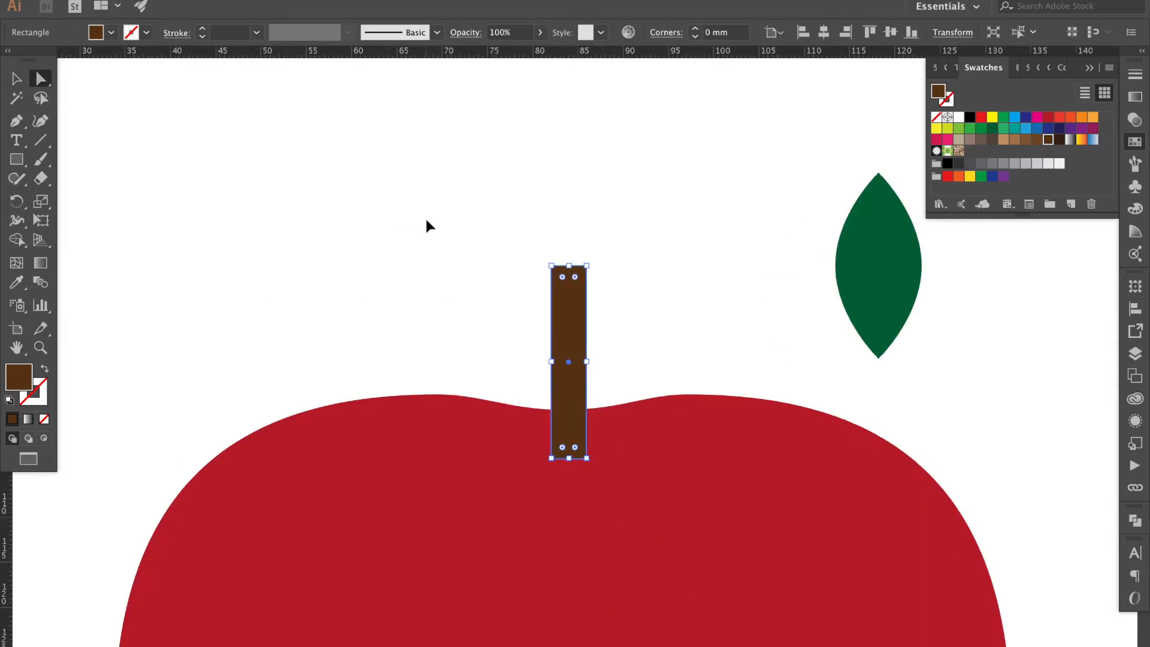
Round all four corners of the stem rectangle to about 1.94 mm so both ends become semicircular
{"action": "left_click", "coordinate": [562, 278]}
{"action": "left_click", "coordinate": [576, 278], "text": "shift"}
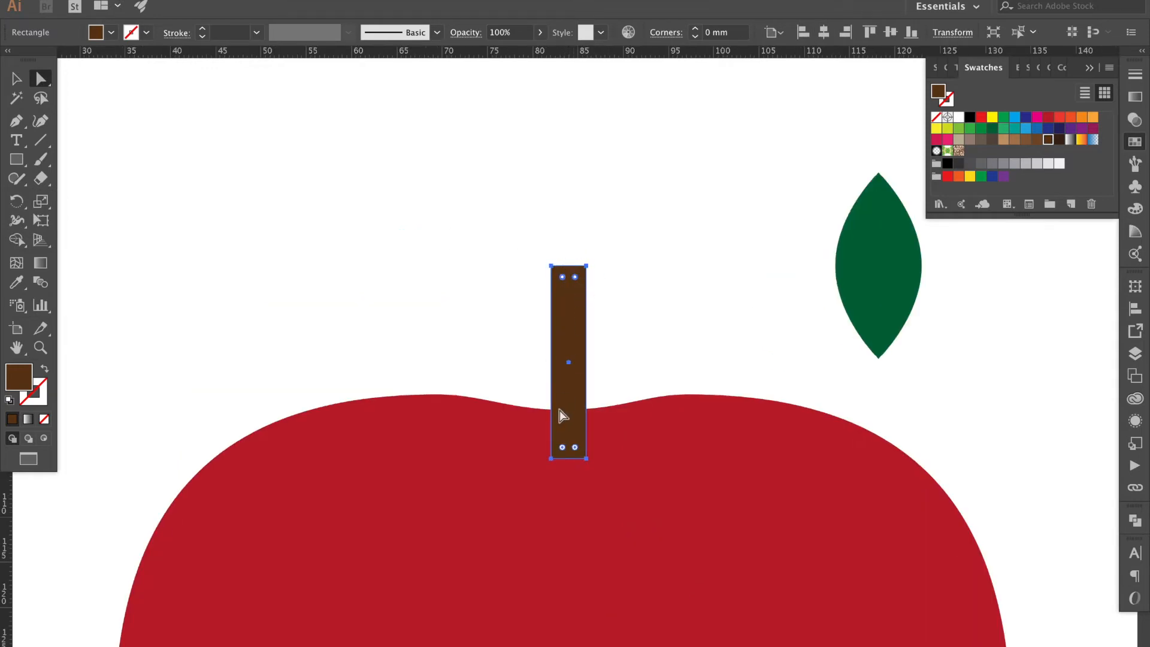
{"action": "left_click", "coordinate": [563, 449], "text": "shift"}
{"action": "left_click", "coordinate": [576, 448], "text": "shift"}
{"action": "left_click_drag", "start_coordinate": [575, 449], "coordinate": [572, 410]}
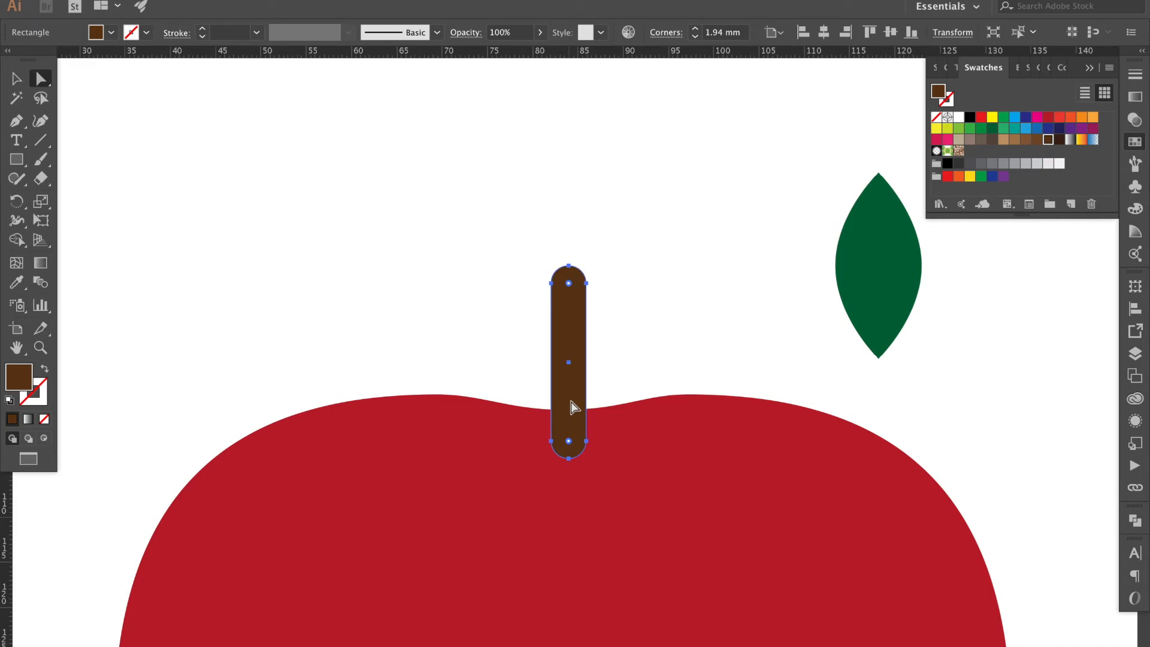
Bend the stem's right long side slightly inward into a smooth curve
{"action": "left_click", "coordinate": [17, 124]}
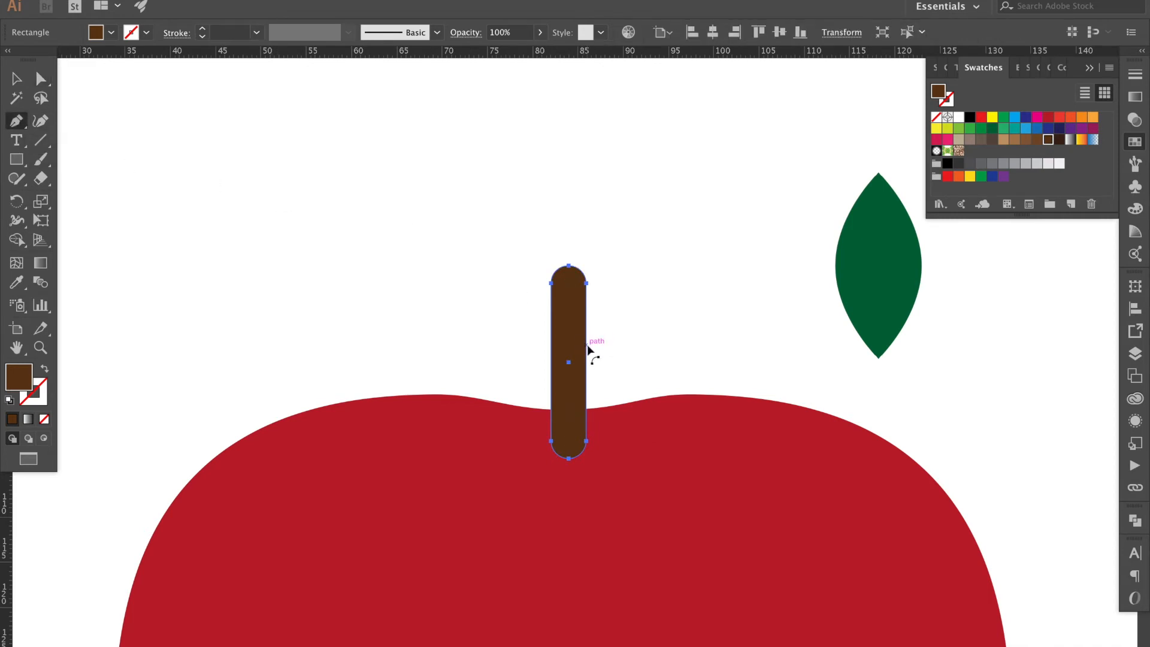
{"action": "left_click_drag", "start_coordinate": [587, 349], "coordinate": [579, 349]}
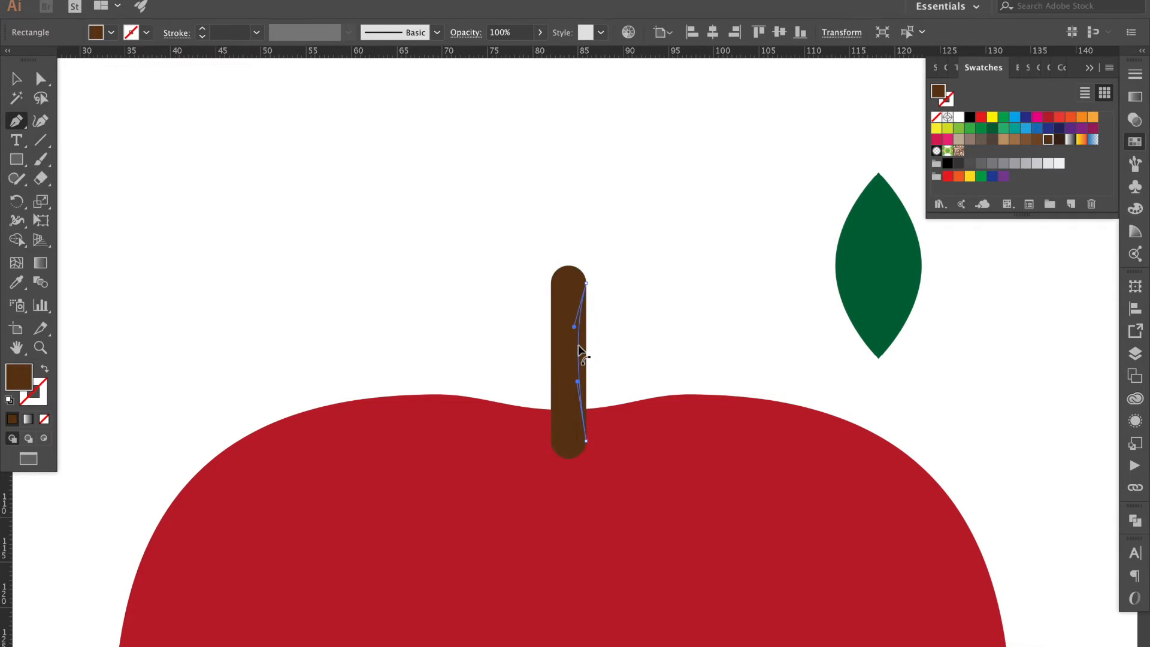
{"action": "left_click_drag", "start_coordinate": [552, 351], "coordinate": [568, 361]}
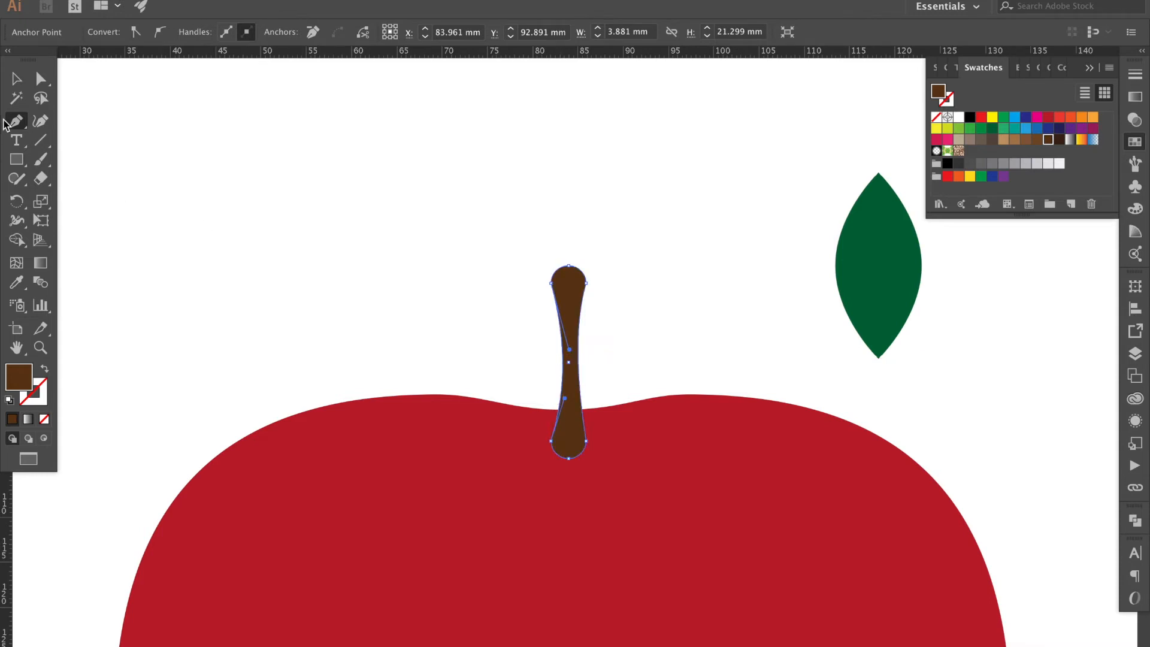
{"action": "key", "text": "ctrl+z"}
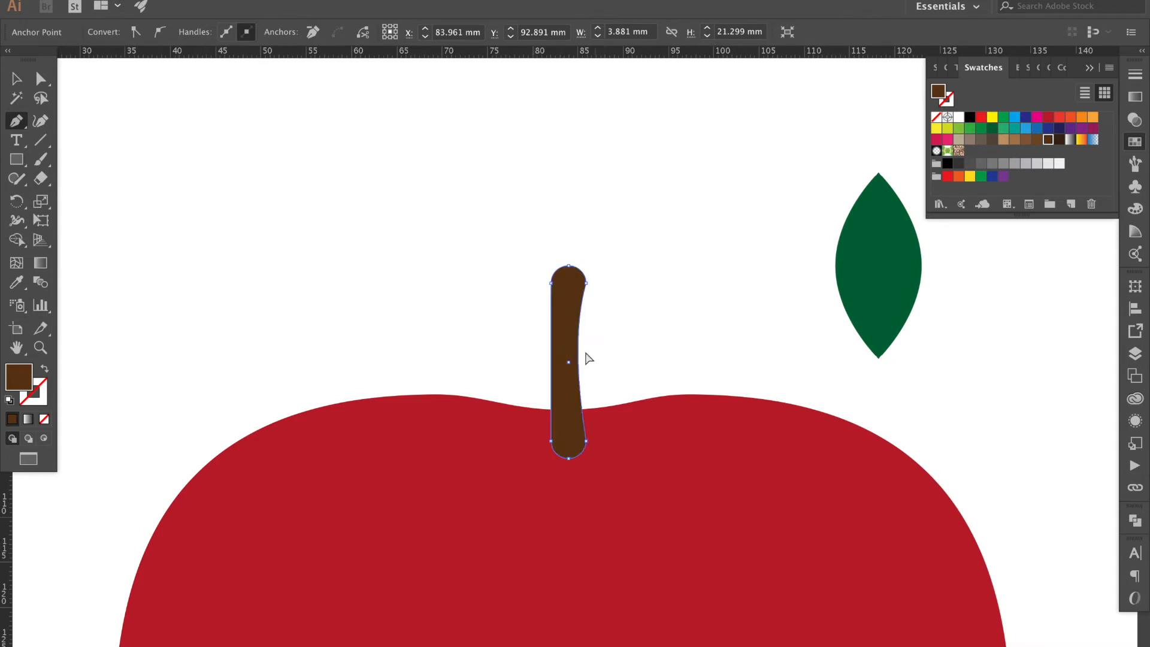
{"action": "left_click", "coordinate": [550, 358]}
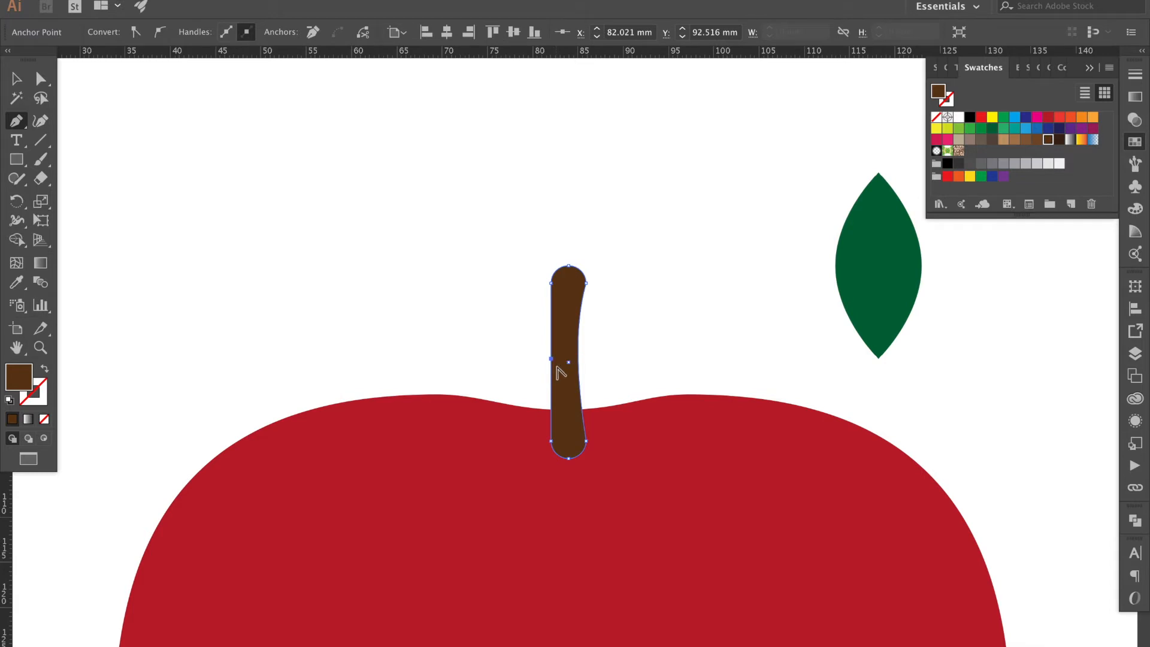
{"action": "key", "text": "ctrl+z"}
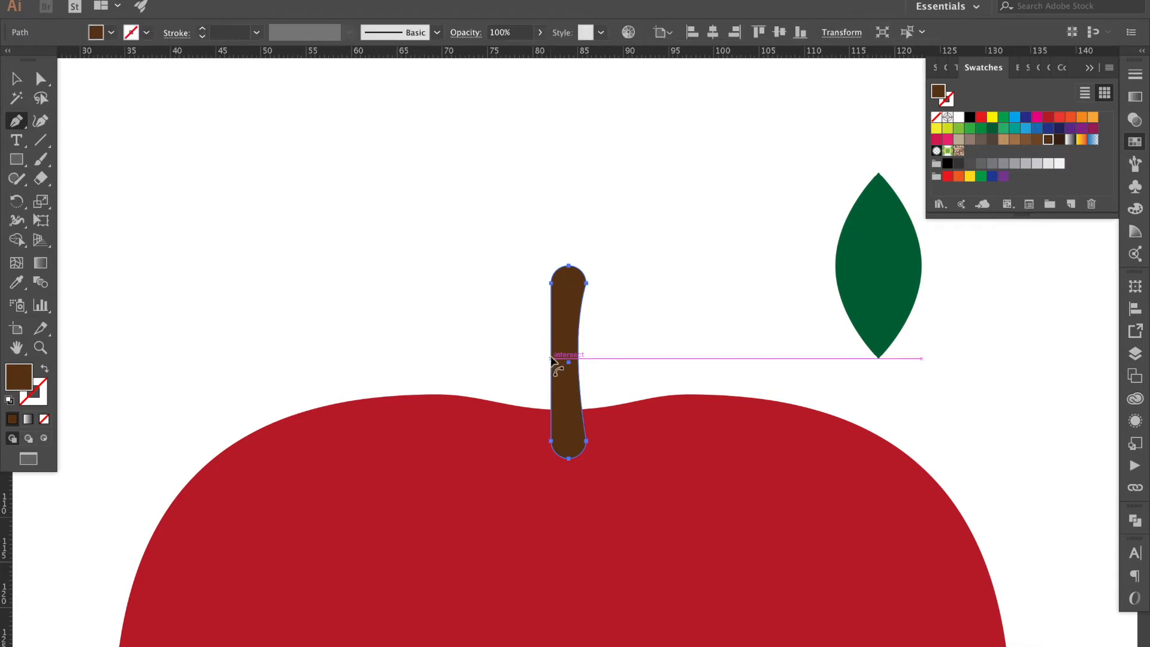
Bend the stem's left long side slightly inward to mirror the curved right side
{"action": "left_click_drag", "start_coordinate": [551, 359], "coordinate": [559, 360]}
{"action": "left_click", "coordinate": [16, 80]}
Draw a shallow, downward-bulging arc across the stem's base with the Pen tool and swap its brown fill to the stroke
{"action": "left_click", "coordinate": [16, 120]}
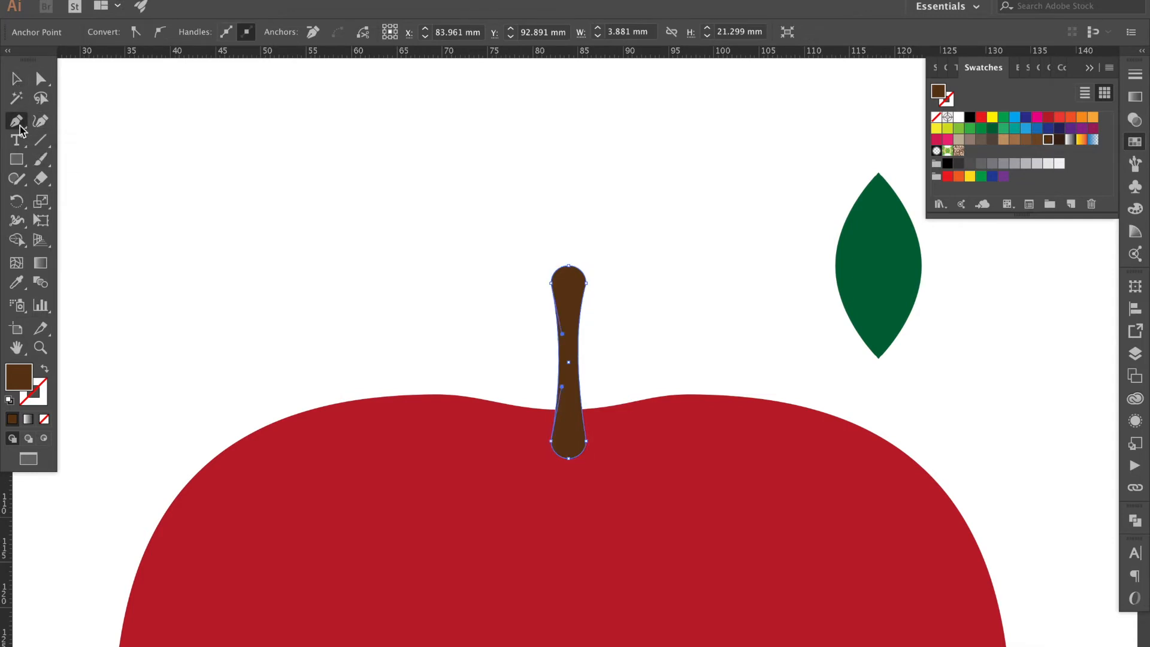
{"action": "left_click", "coordinate": [528, 430]}
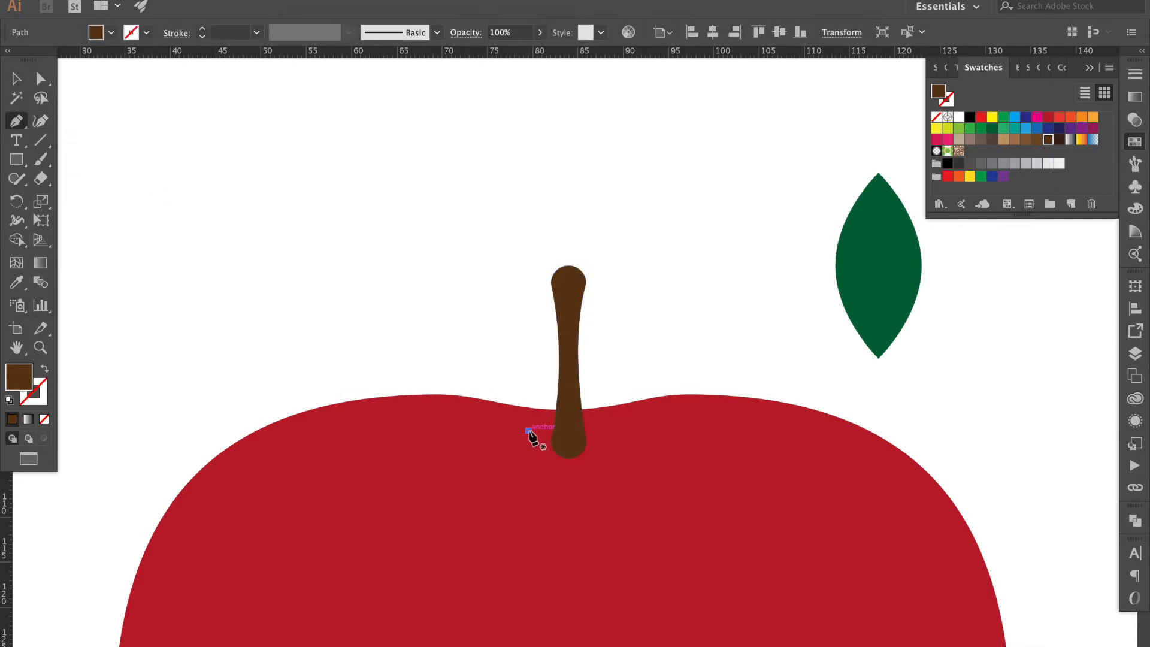
{"action": "left_click_drag", "start_coordinate": [602, 430], "coordinate": [638, 376]}
{"action": "mouse_move", "coordinate": [645, 368]}
{"action": "left_mouse_down"}
{"action": "mouse_move", "coordinate": [637, 359]}
{"action": "mouse_move", "coordinate": [642, 379]}
{"action": "left_mouse_up"}
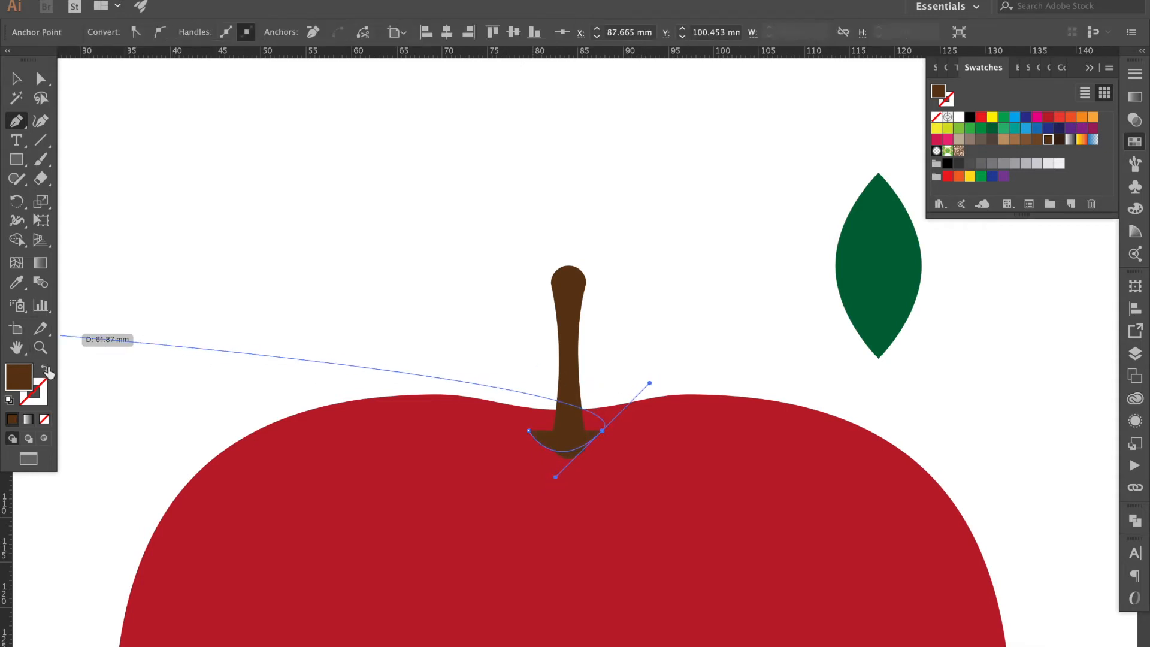
{"action": "left_click", "coordinate": [47, 370]}
{"action": "left_click", "coordinate": [45, 400]}
{"action": "left_click", "coordinate": [16, 78]}
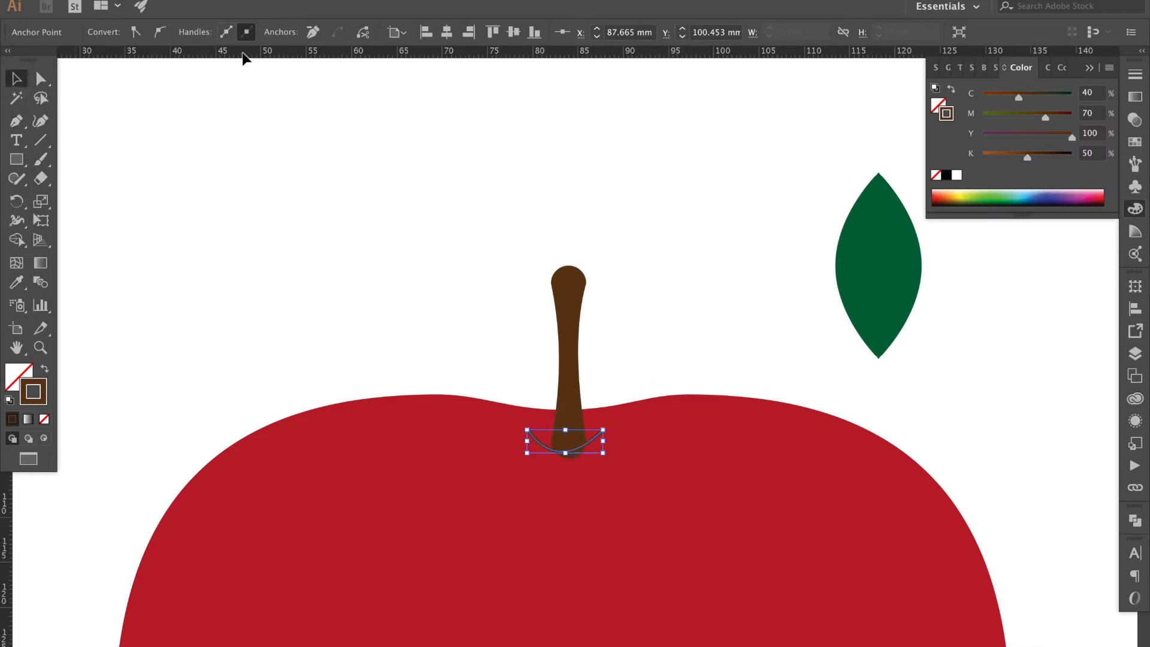
Recolour the arc's stroke with a darker shade of the apple's red
{"action": "left_click", "coordinate": [1134, 144]}
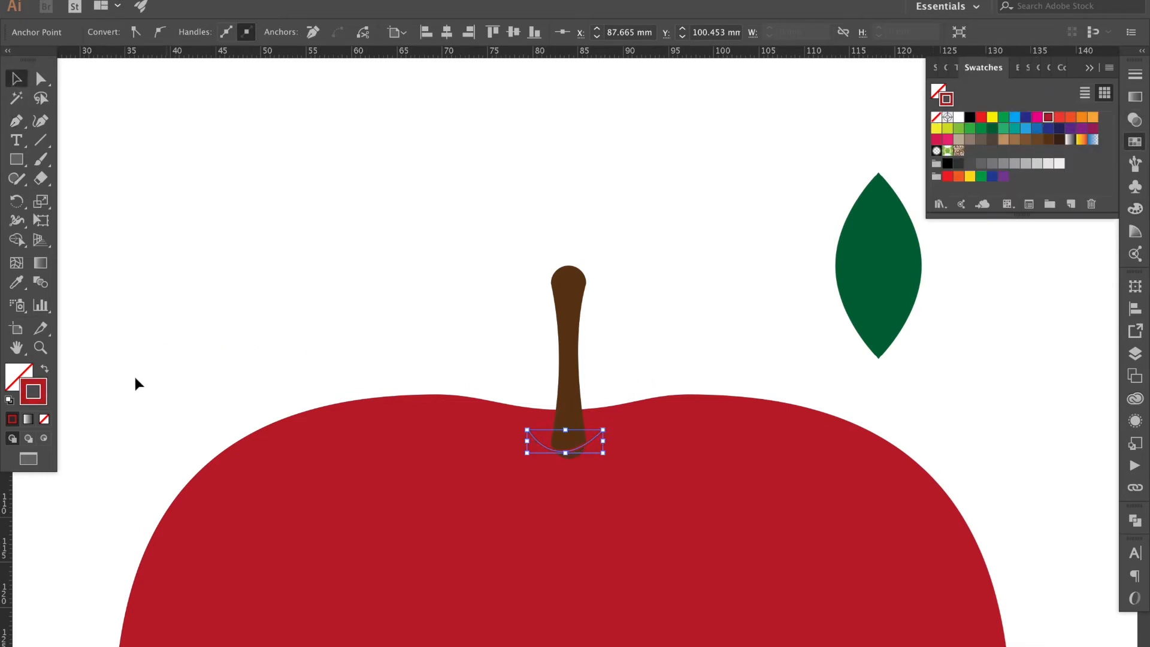
{"action": "double_click", "coordinate": [33, 392]}
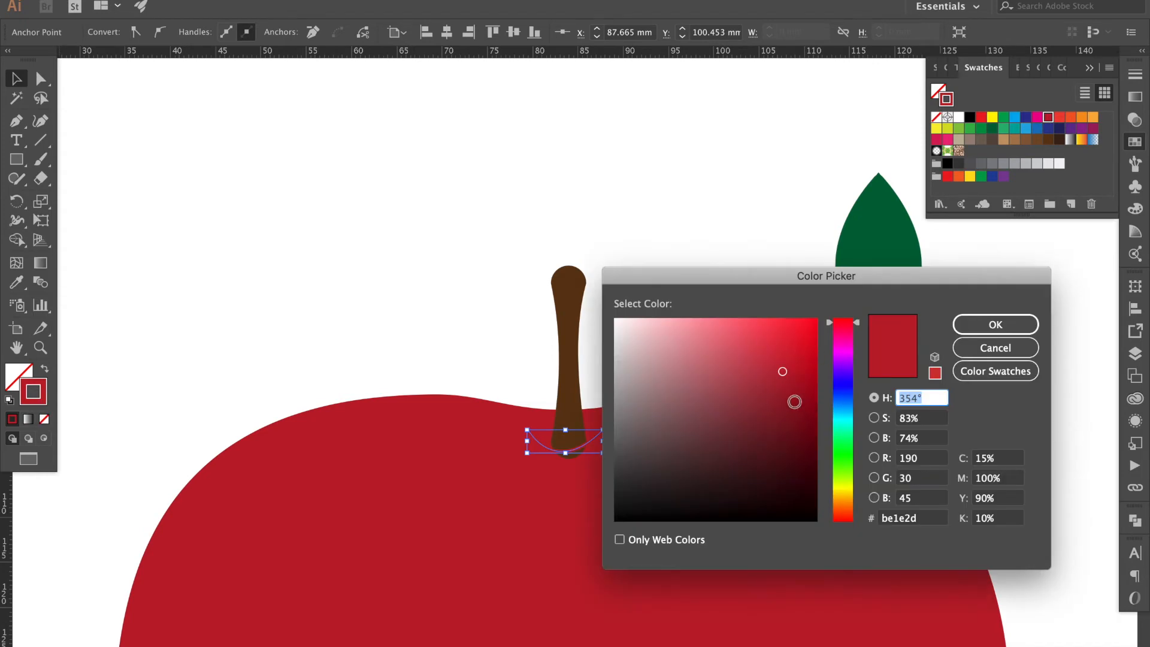
{"action": "left_click", "coordinate": [792, 404]}
{"action": "left_click", "coordinate": [1031, 327]}
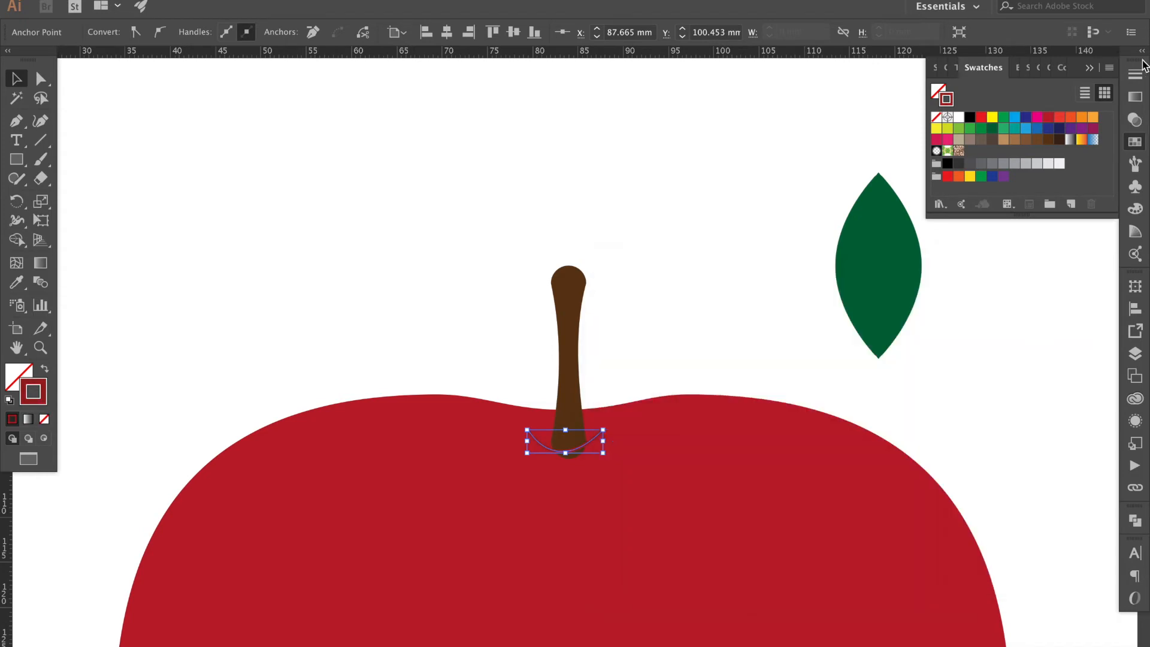
Set the arc's stroke to 2 pt with round caps and round corners
{"action": "left_click", "coordinate": [1135, 76]}
{"action": "left_click", "coordinate": [1053, 92]}
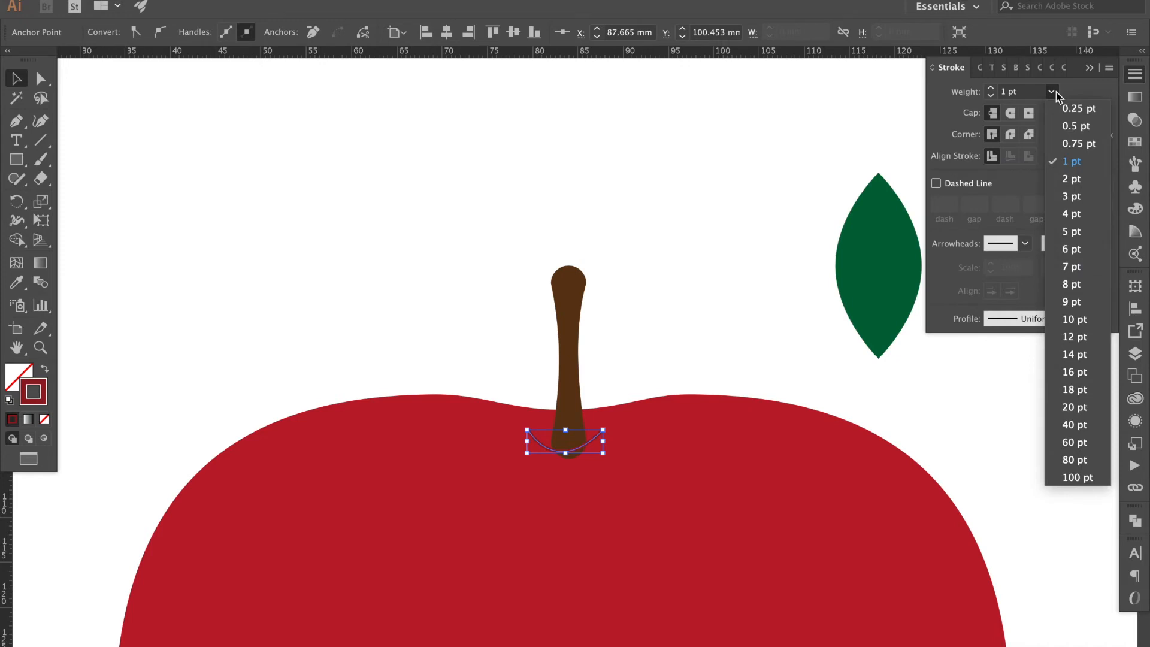
{"action": "left_click", "coordinate": [1079, 178]}
{"action": "left_click", "coordinate": [1011, 115]}
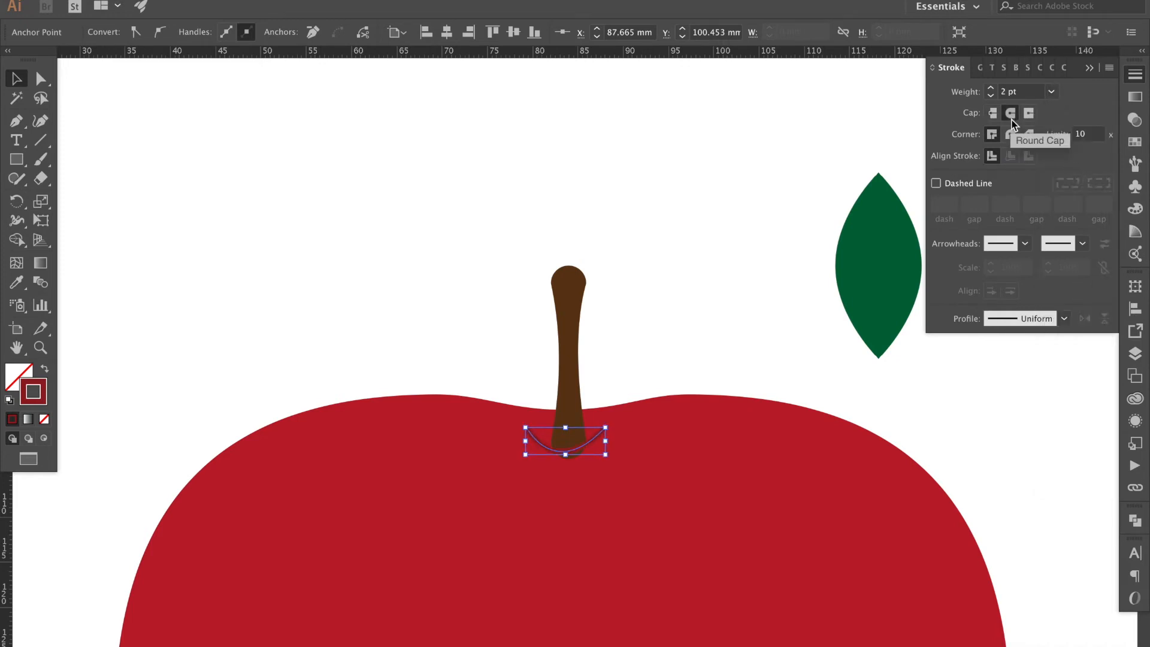
{"action": "left_click", "coordinate": [1012, 138]}
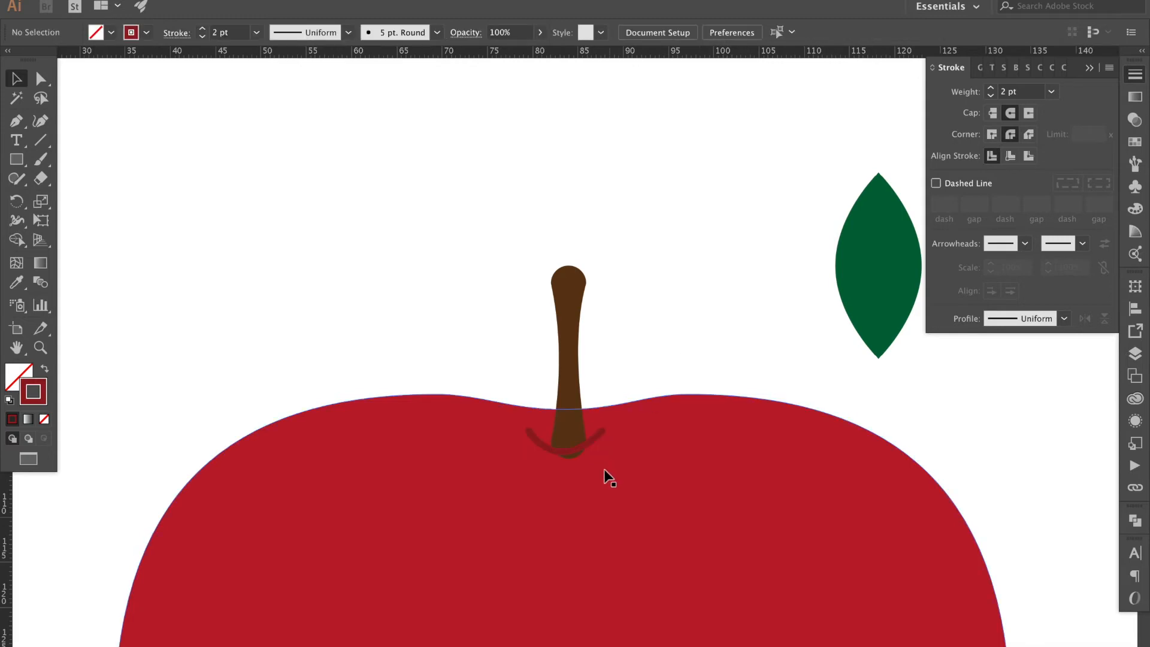
Move the arc down to the stem's rounded base and centre the apple, stem and arc horizontally on the artboard
{"action": "mouse_move", "coordinate": [565, 451]}
{"action": "left_mouse_down"}
{"action": "mouse_move", "coordinate": [596, 470]}
{"action": "mouse_move", "coordinate": [588, 486]}
{"action": "mouse_move", "coordinate": [603, 474]}
{"action": "mouse_move", "coordinate": [581, 454]}
{"action": "left_mouse_up"}
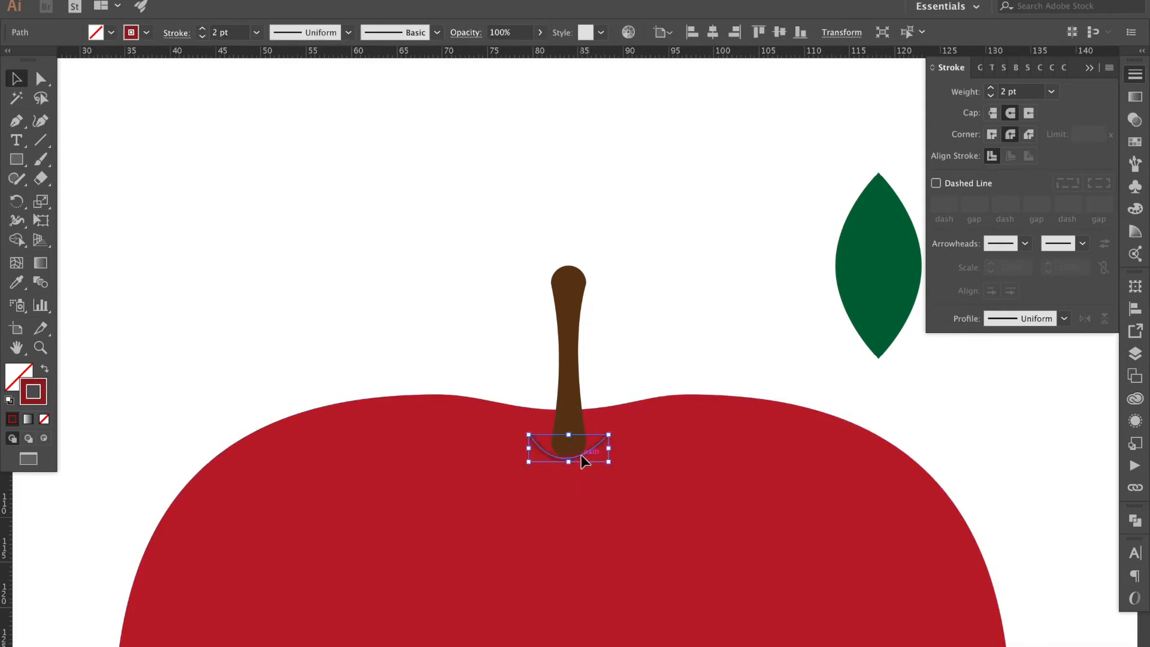
{"action": "left_click_drag", "start_coordinate": [619, 356], "coordinate": [509, 538]}
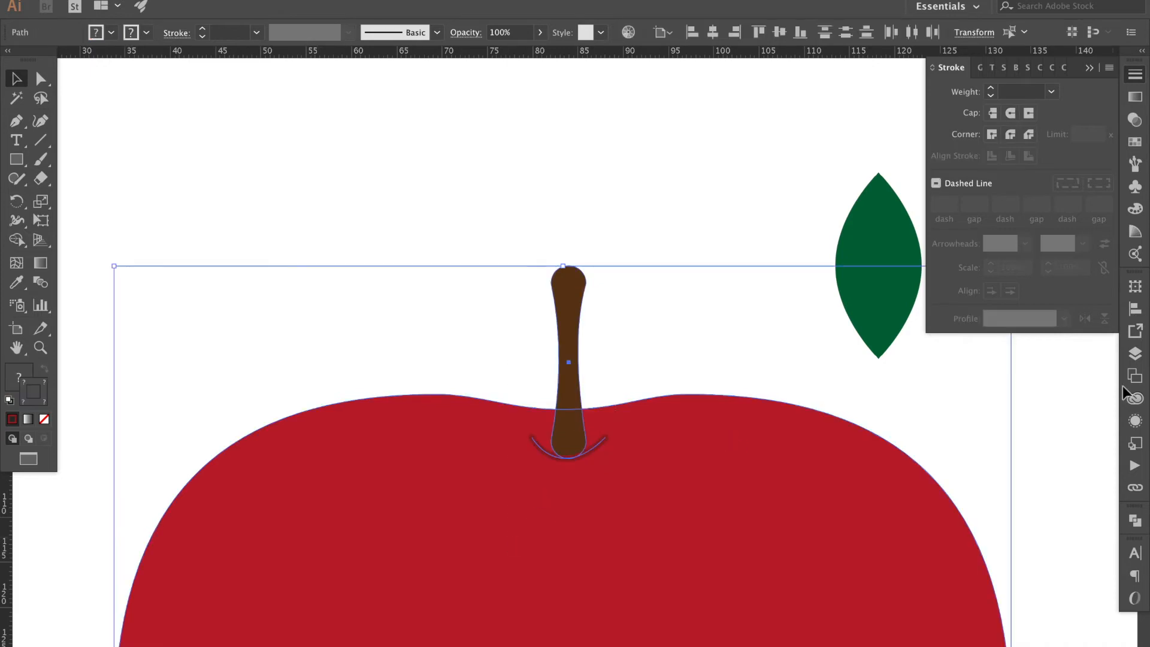
{"action": "left_click", "coordinate": [1135, 310]}
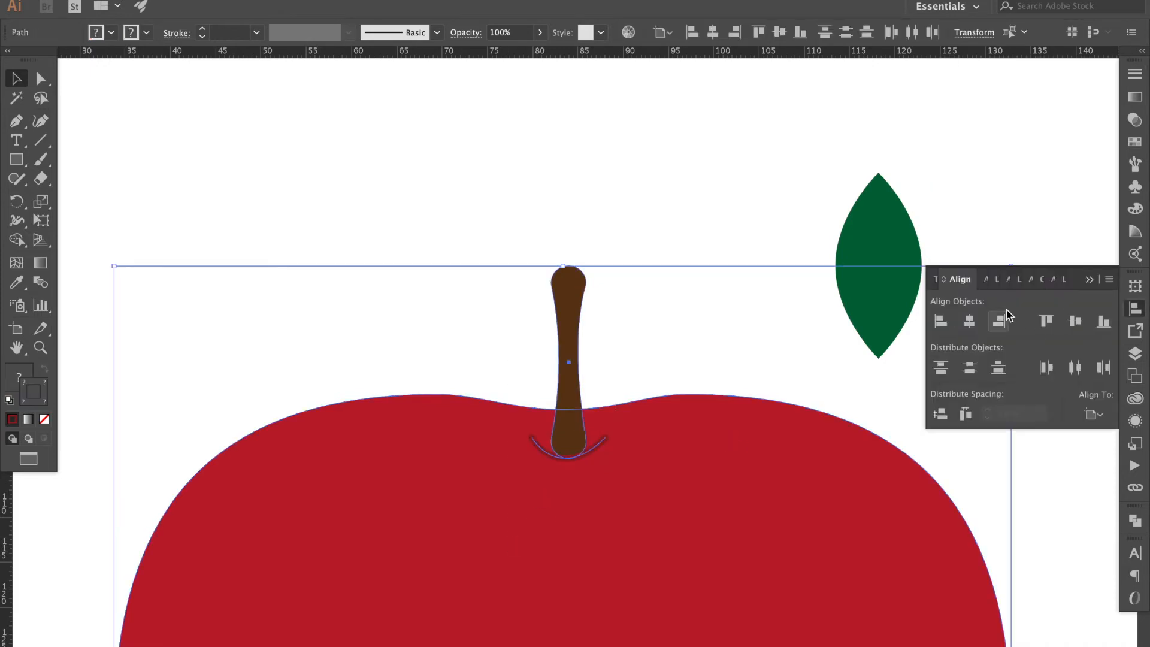
{"action": "left_click", "coordinate": [970, 323]}
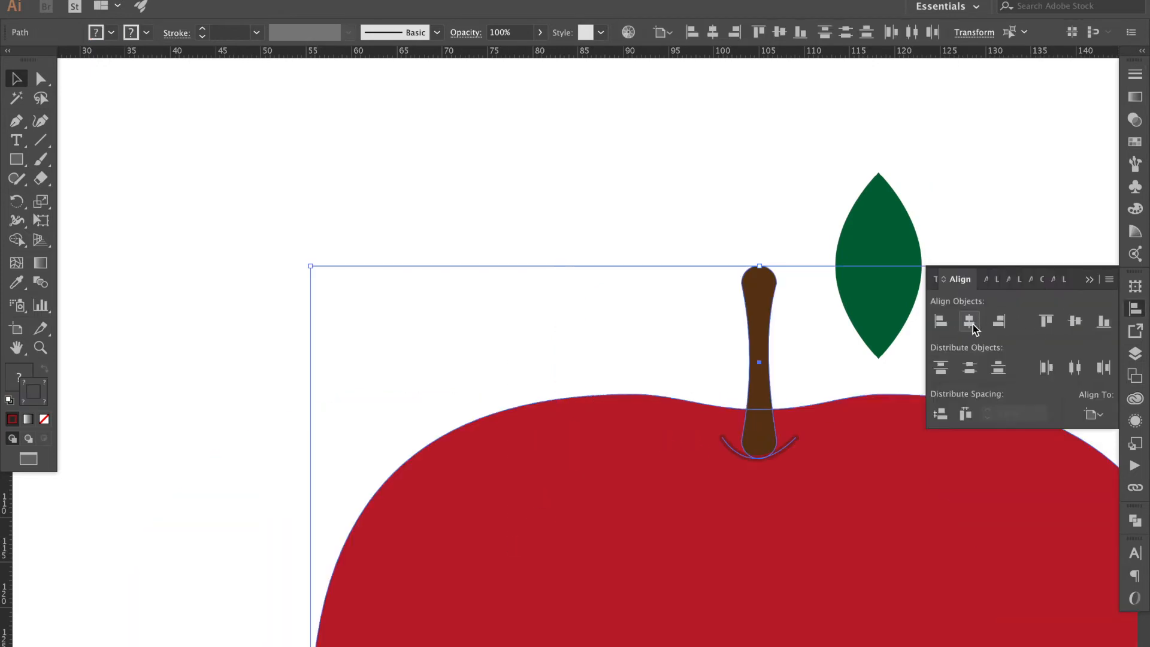
Nudge the stem slightly to the left within the apple's dip
{"action": "left_click", "coordinate": [832, 356]}
{"action": "left_click", "coordinate": [763, 384]}
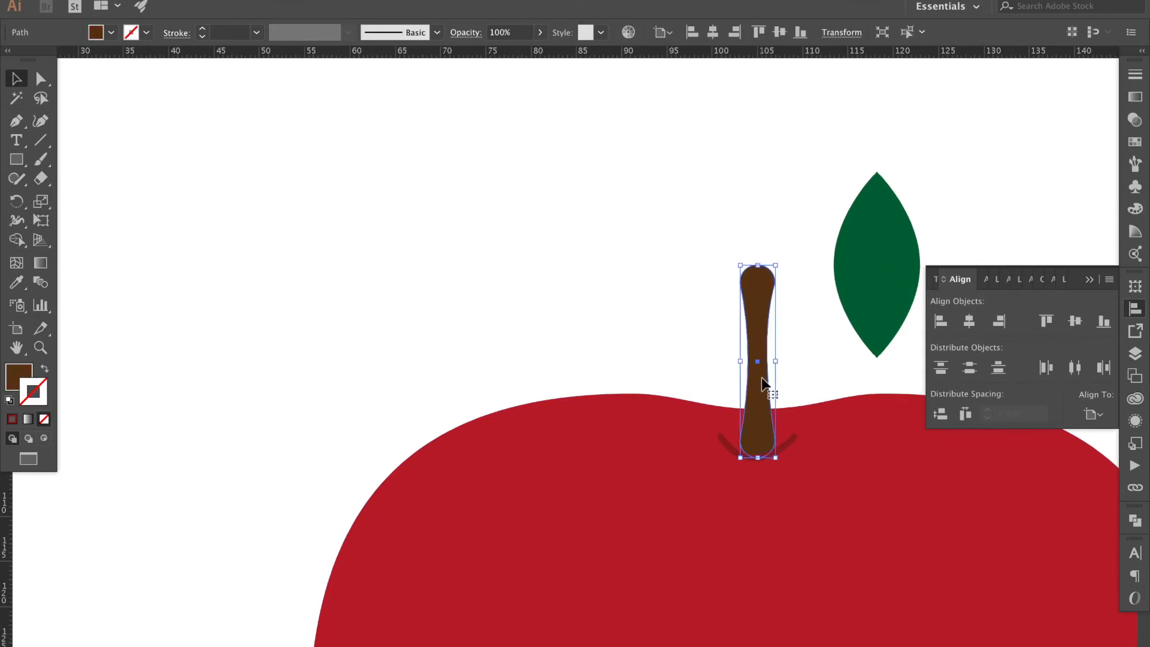
{"action": "left_click", "coordinate": [793, 376]}
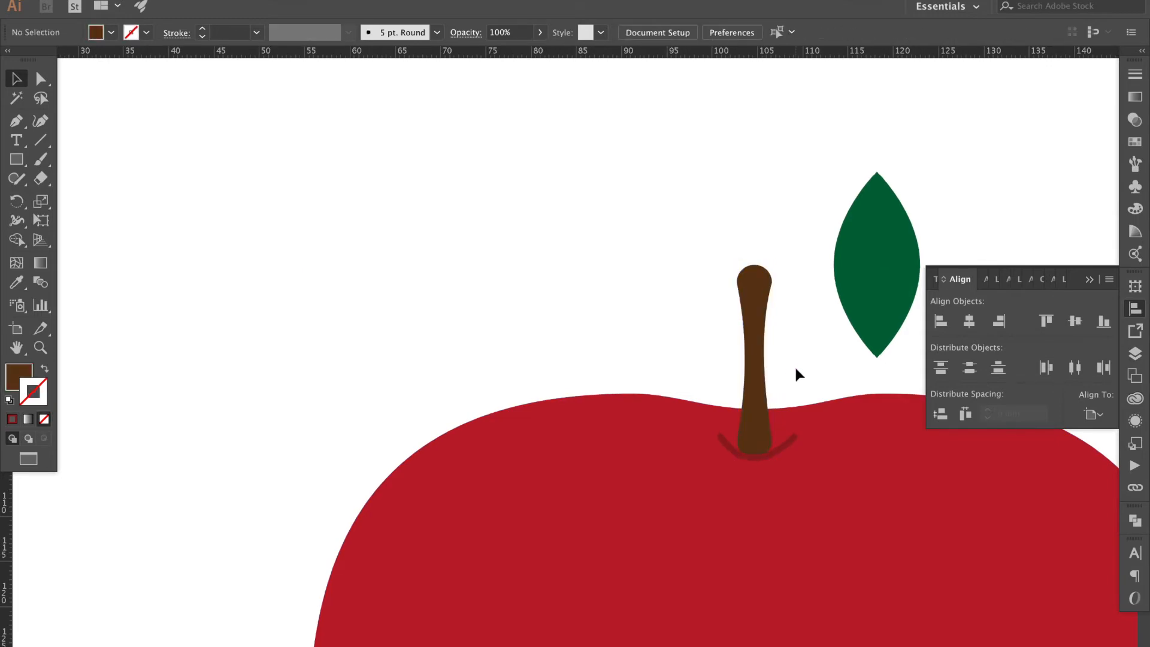
Attach the leaf's lower tip to the stem's right side and rotate the leaf clockwise about that tip, pointing up and outward
{"action": "left_click_drag", "start_coordinate": [876, 357], "coordinate": [764, 373]}
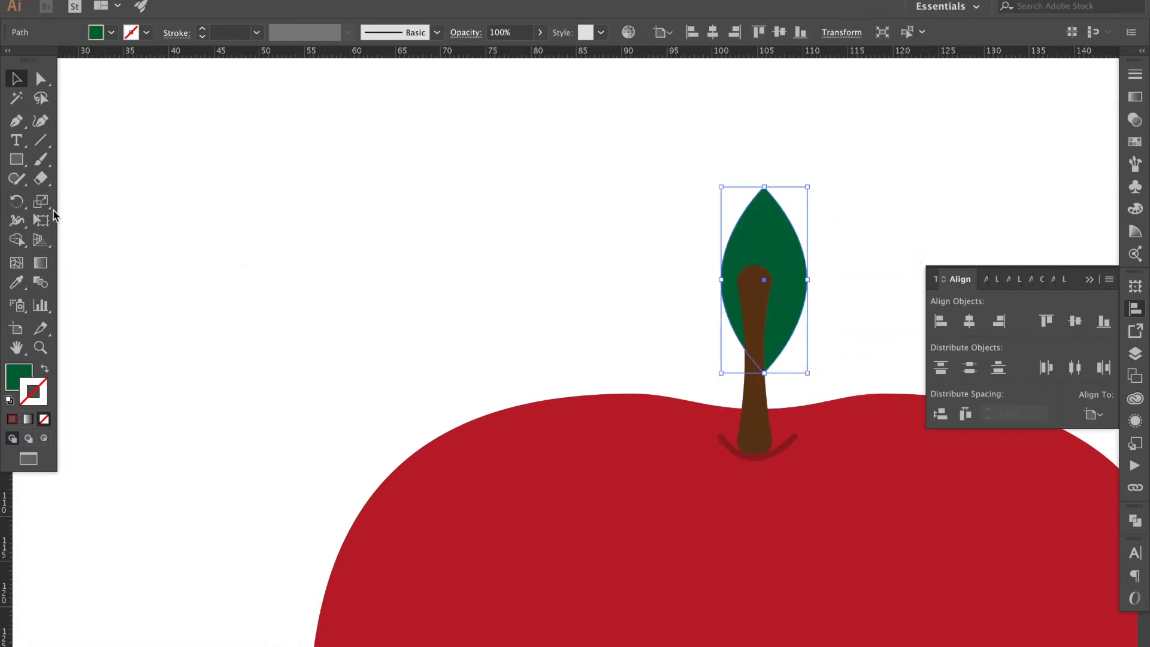
{"action": "scroll", "coordinate": [367, 285], "scroll_direction": "right", "scroll_amount": 5}
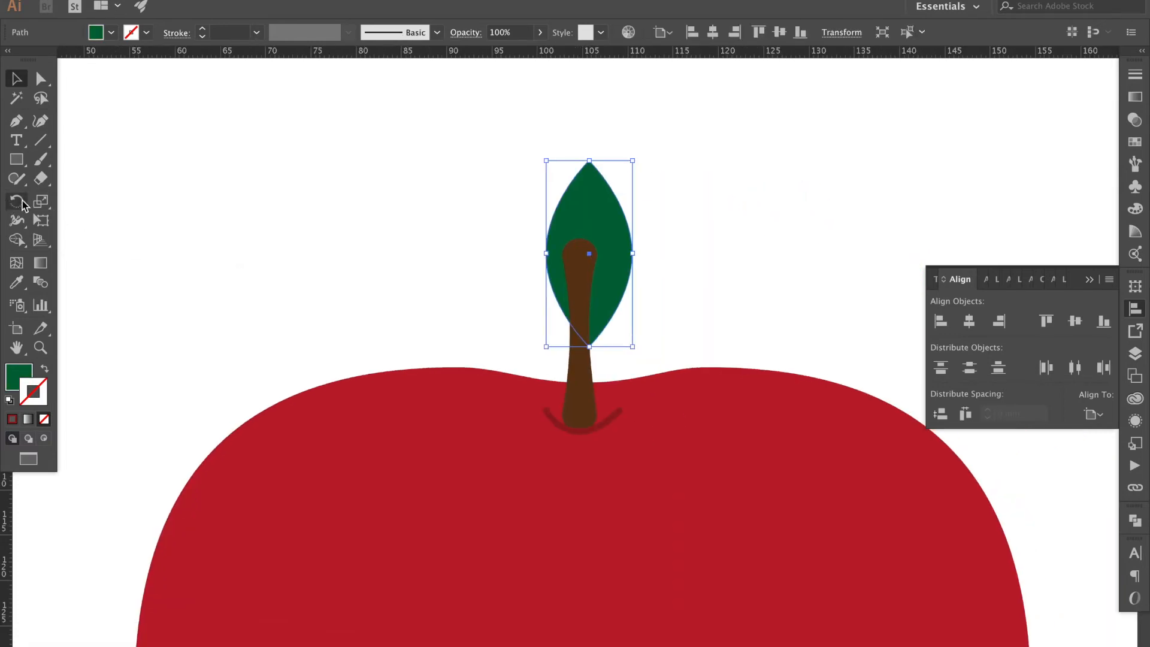
{"action": "left_click", "coordinate": [17, 200]}
{"action": "left_click", "coordinate": [589, 346]}
{"action": "left_click_drag", "start_coordinate": [590, 161], "coordinate": [750, 250]}
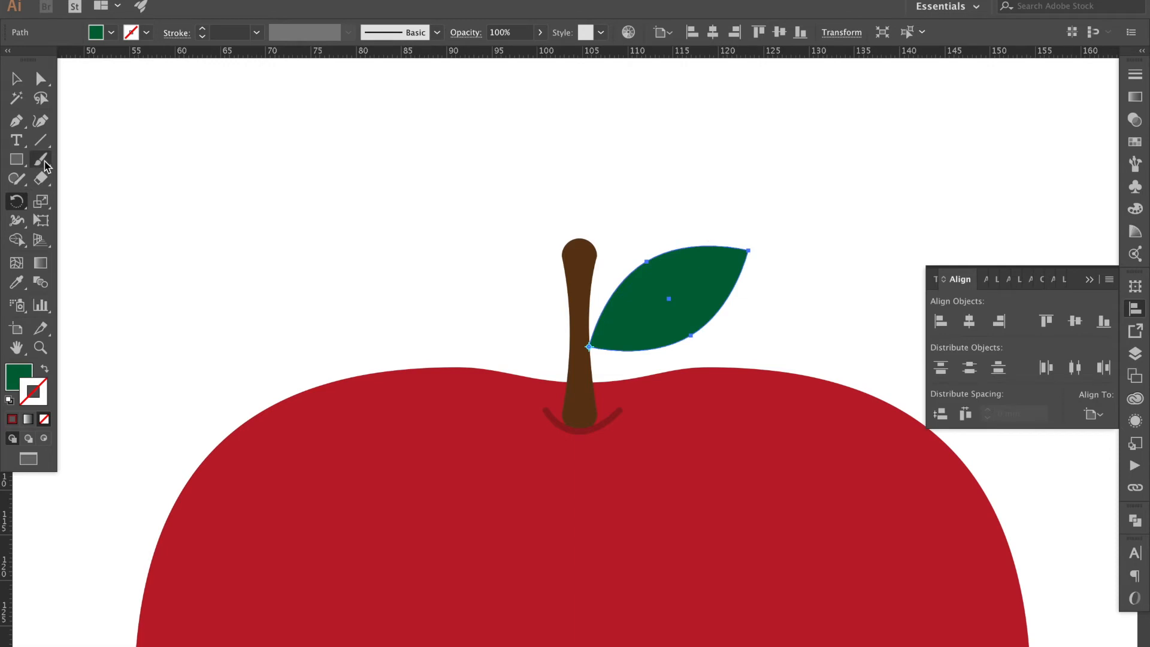
{"action": "left_click", "coordinate": [16, 78]}
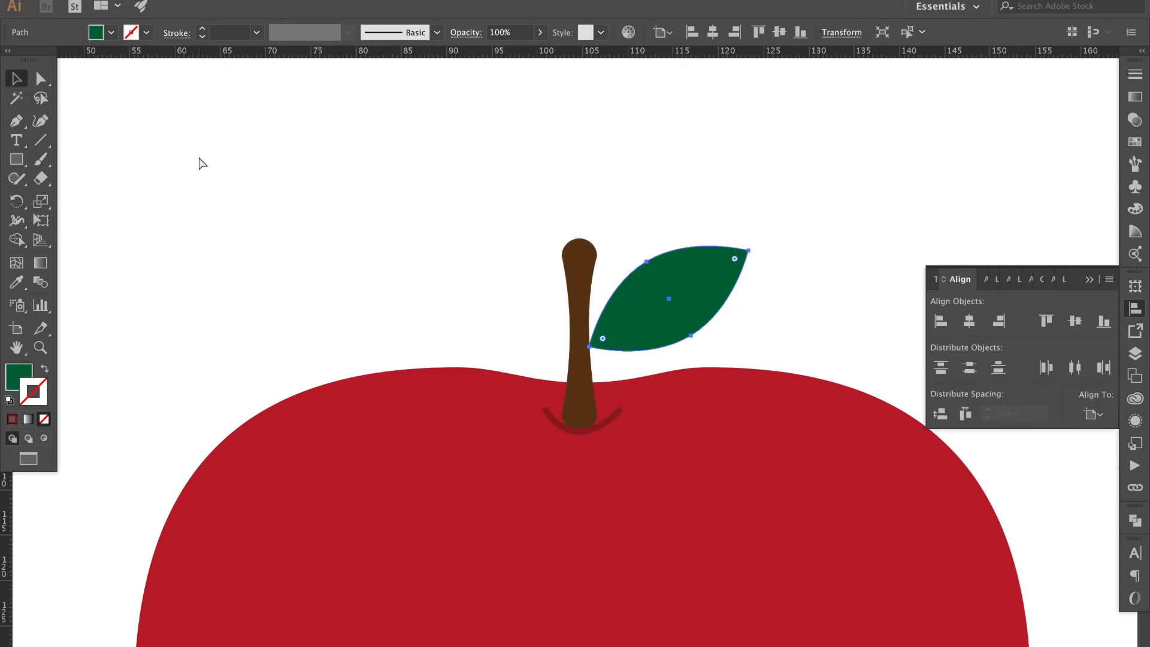
{"action": "key", "text": "ctrl+0"}
{"action": "left_click", "coordinate": [413, 200]}
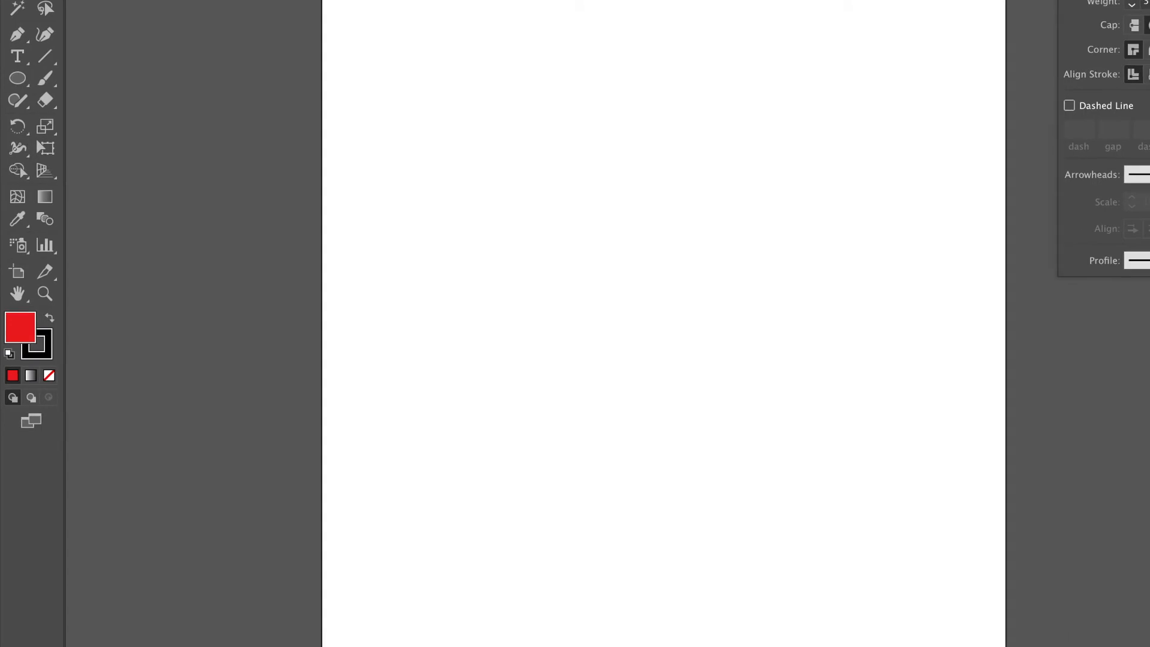
Draw a red circle about 84.6 mm in diameter and duplicate it to the right so the two circles overlap by half
{"action": "key", "text": "l"}
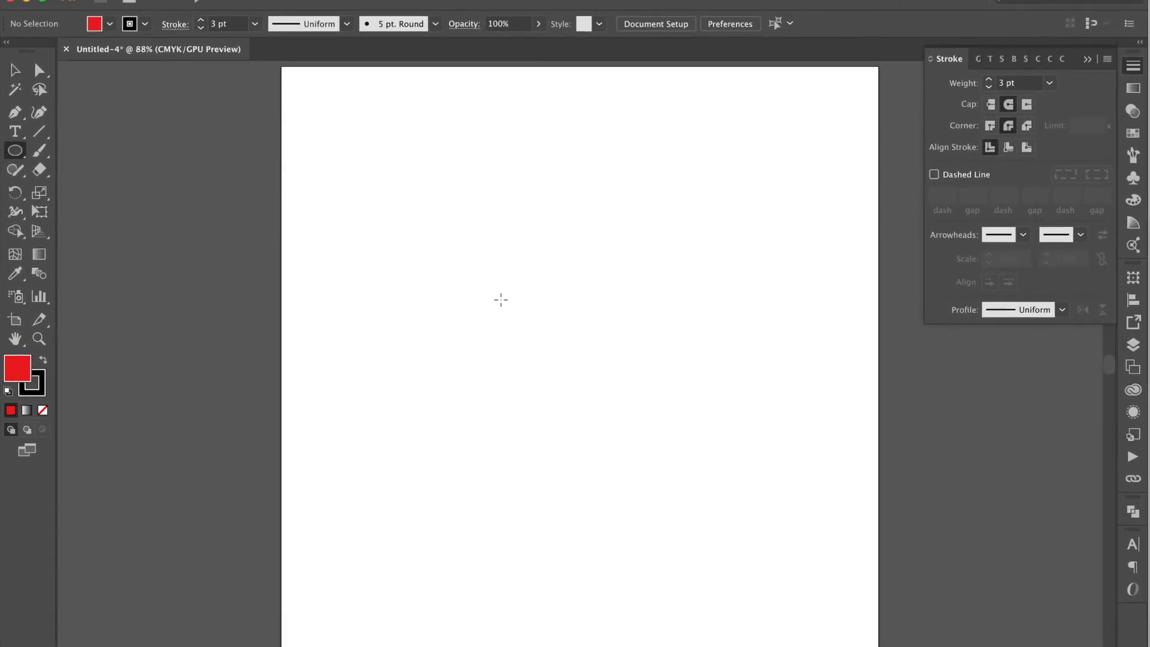
{"action": "mouse_move", "coordinate": [495, 295]}
{"action": "left_mouse_down"}
{"action": "mouse_move", "coordinate": [597, 435]}
{"action": "mouse_move", "coordinate": [583, 423]}
{"action": "mouse_move", "coordinate": [602, 464]}
{"action": "left_mouse_up"}
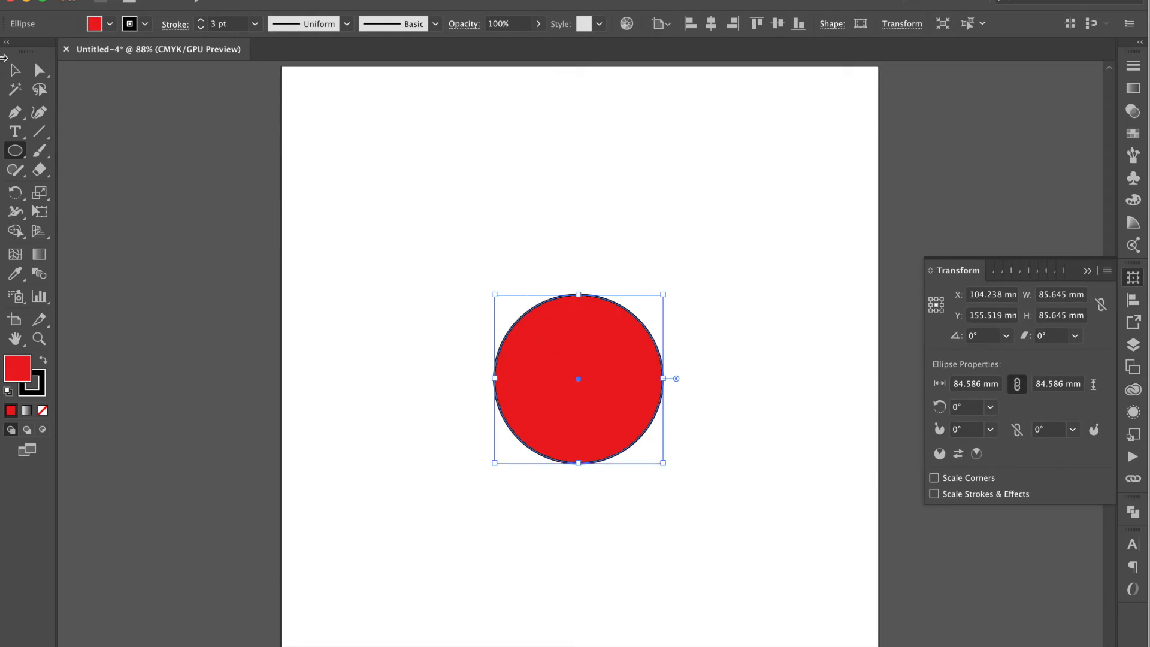
{"action": "key", "text": "v"}
{"action": "left_click_drag", "start_coordinate": [514, 372], "coordinate": [599, 385]}
Merge the two overlapping circles into a single shape with the Shape Builder tool
{"action": "left_click_drag", "start_coordinate": [676, 255], "coordinate": [572, 385]}
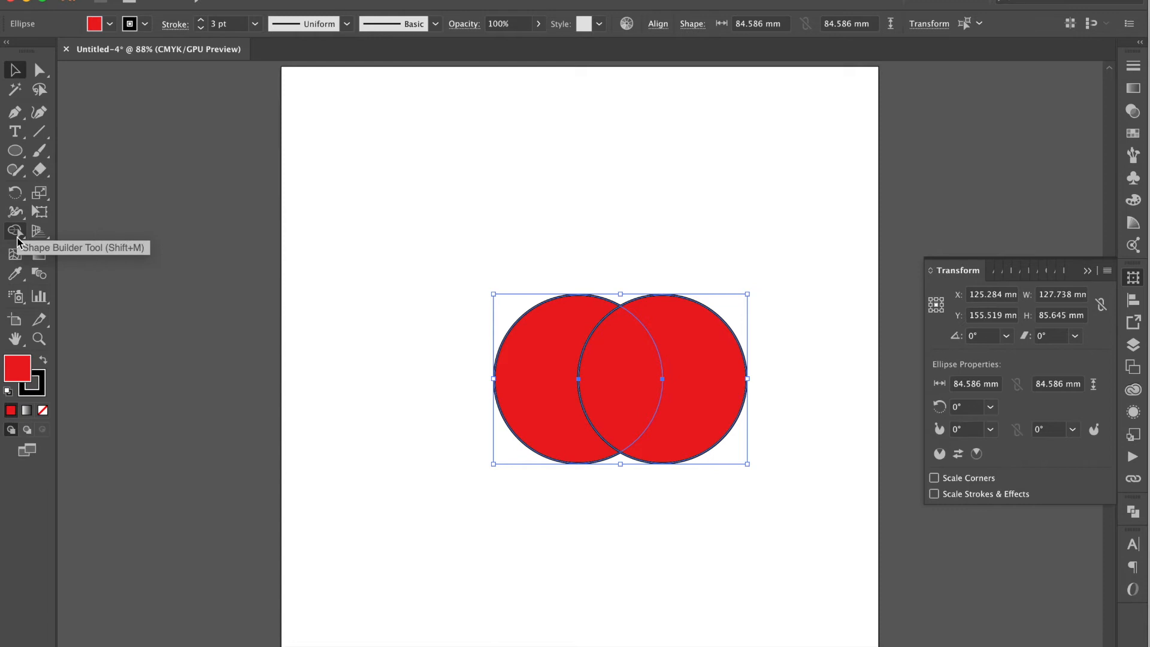
{"action": "left_click", "coordinate": [15, 231]}
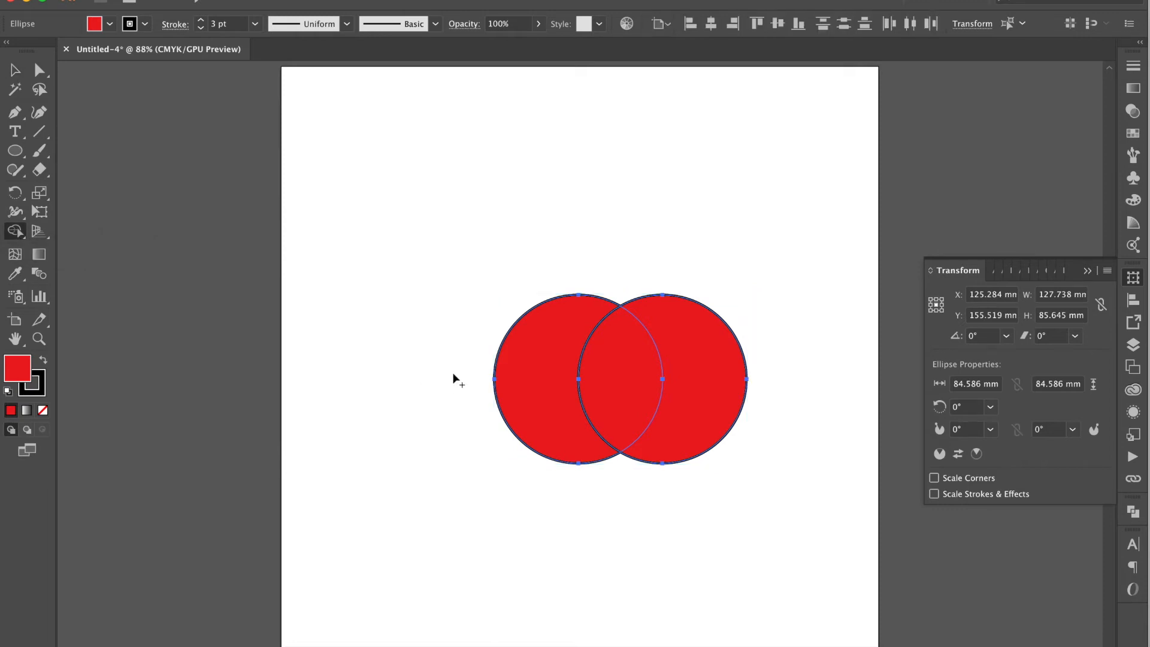
{"action": "left_click_drag", "start_coordinate": [471, 384], "coordinate": [789, 373]}
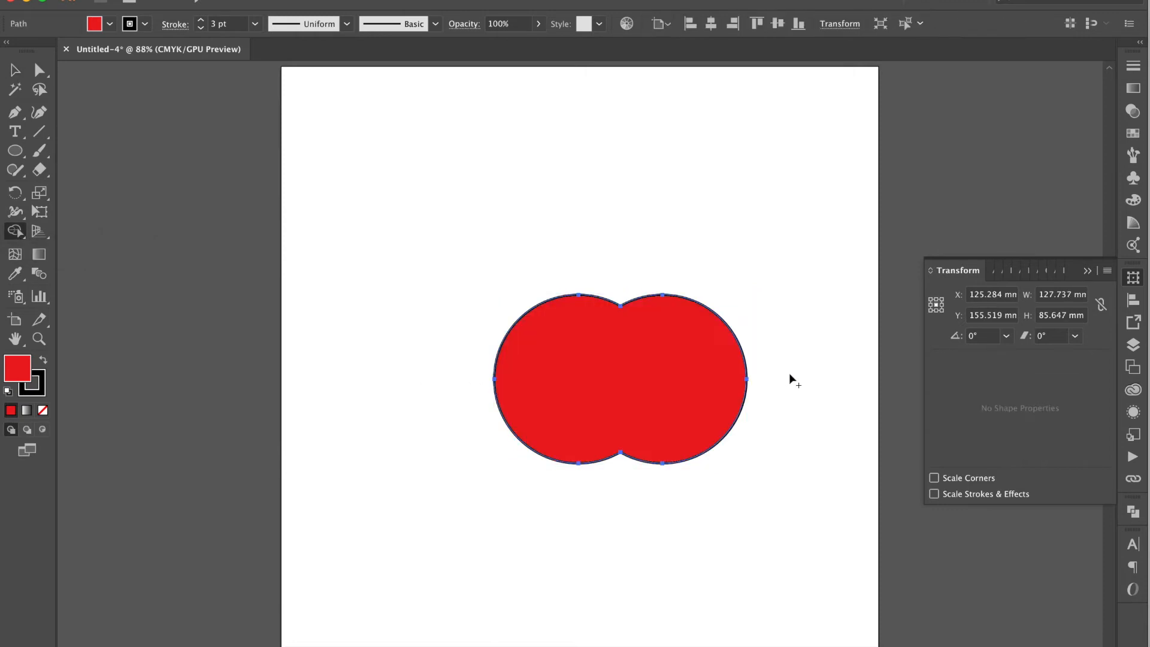
{"action": "left_click", "coordinate": [40, 74]}
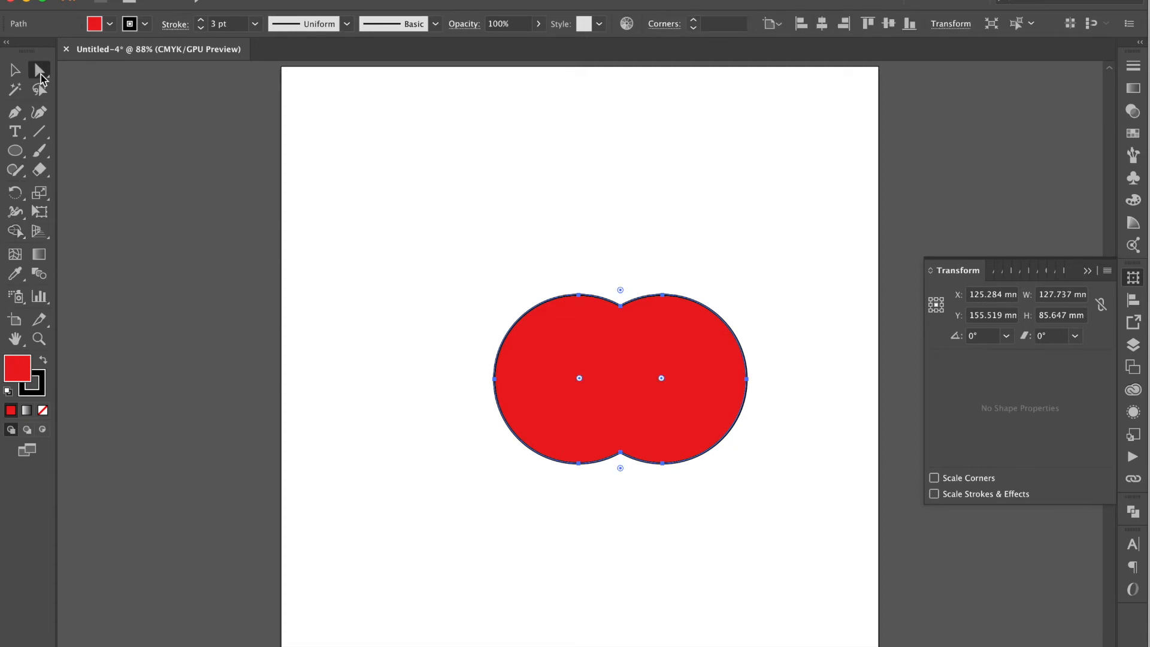
Pull the bottom notch and its neighbouring anchor points straight down to stretch the merged shape to about 118.5 mm high
{"action": "key", "text": "super+1"}
{"action": "key", "text": "super+="}
{"action": "key", "text": "super+="}
{"action": "scroll", "coordinate": [377, 236], "scroll_direction": "down", "scroll_amount": 5}
{"action": "scroll", "coordinate": [378, 236], "scroll_direction": "right", "scroll_amount": 2}
{"action": "left_click", "coordinate": [484, 331]}
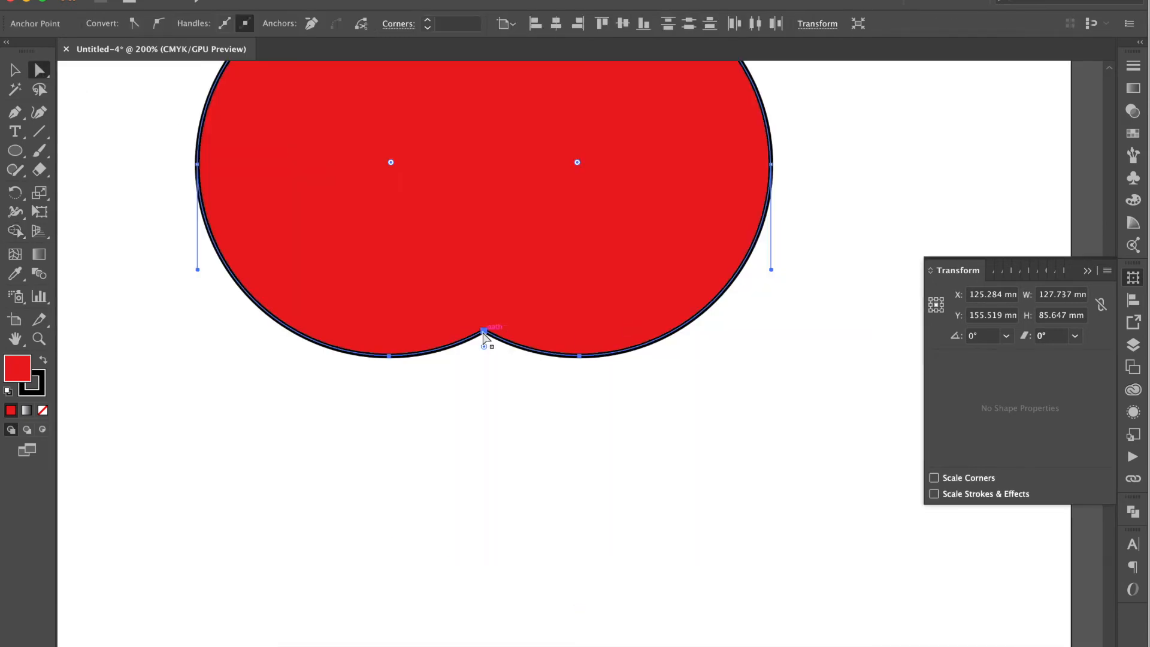
{"action": "left_click_drag", "start_coordinate": [484, 332], "coordinate": [489, 479]}
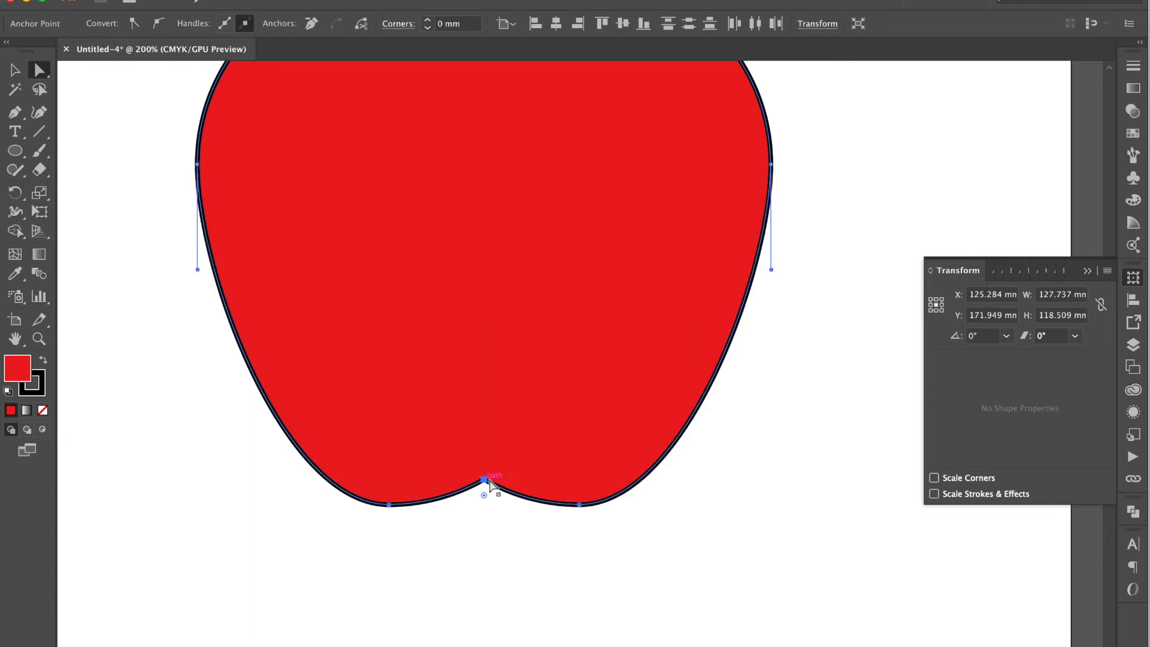
Round the apple's bottom notch corner to about 25.83 mm and its top notch corner to about 24.98 mm
{"action": "key", "text": "super+minus"}
{"action": "scroll", "coordinate": [551, 444], "scroll_direction": "up", "scroll_amount": 5}
{"action": "scroll", "coordinate": [551, 444], "scroll_direction": "left", "scroll_amount": 2}
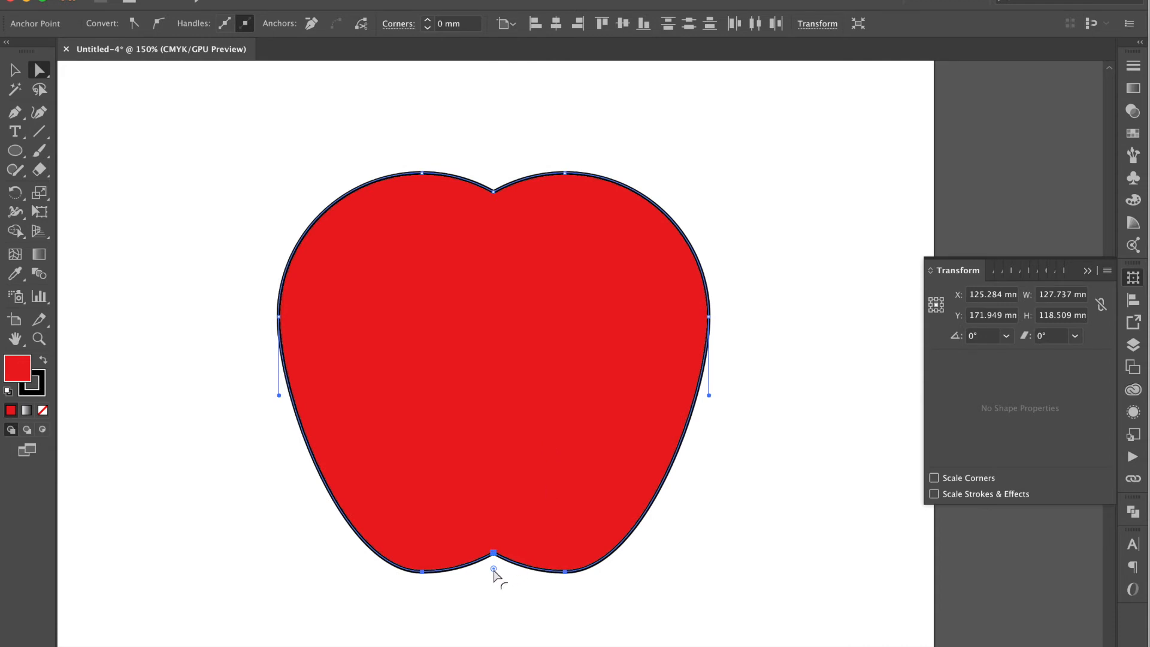
{"action": "scroll", "coordinate": [493, 575], "scroll_direction": "down", "scroll_amount": 2}
{"action": "scroll", "coordinate": [493, 575], "scroll_direction": "right", "scroll_amount": 1}
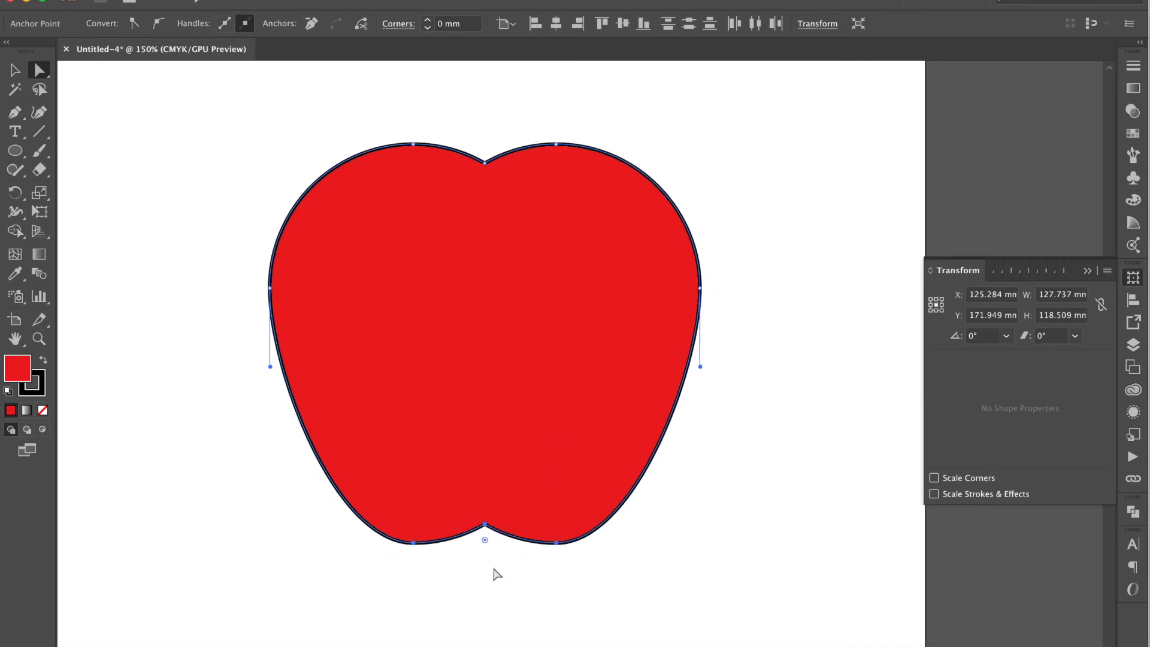
{"action": "left_click_drag", "start_coordinate": [485, 542], "coordinate": [488, 623]}
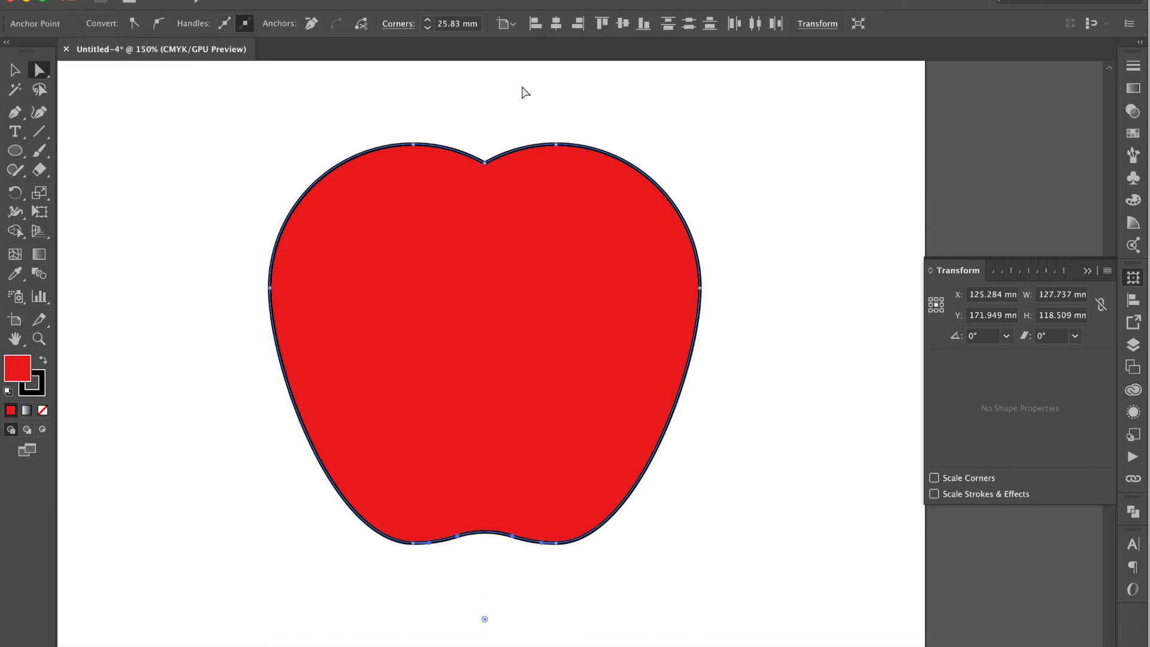
{"action": "left_click", "coordinate": [485, 163]}
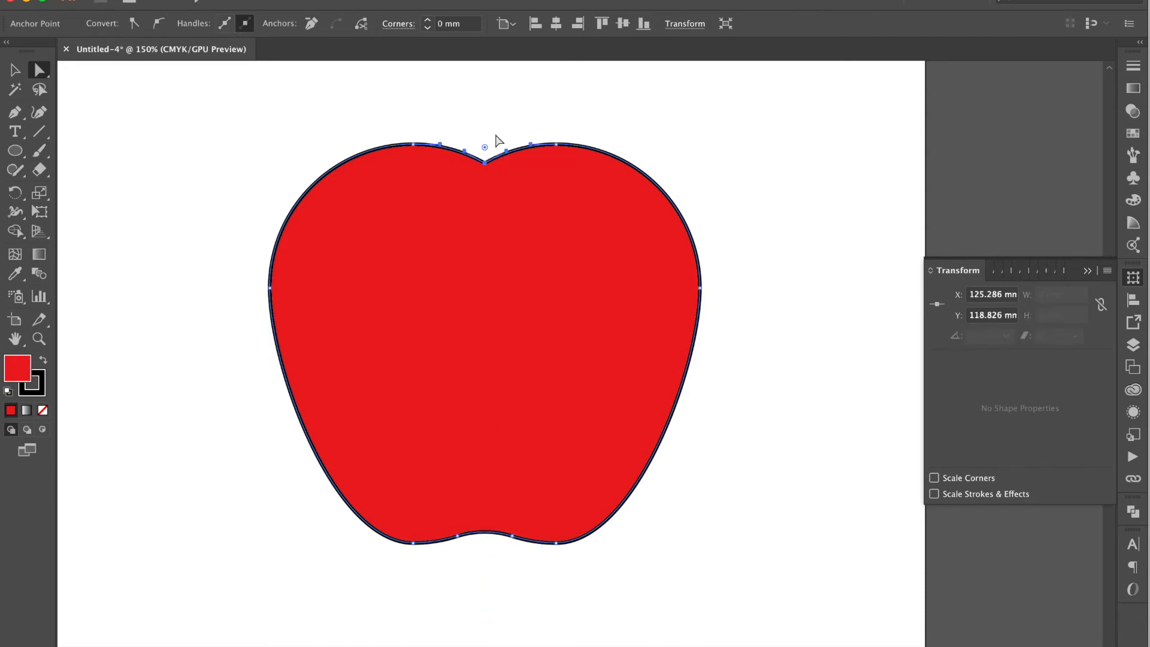
{"action": "left_click_drag", "start_coordinate": [486, 149], "coordinate": [483, 77]}
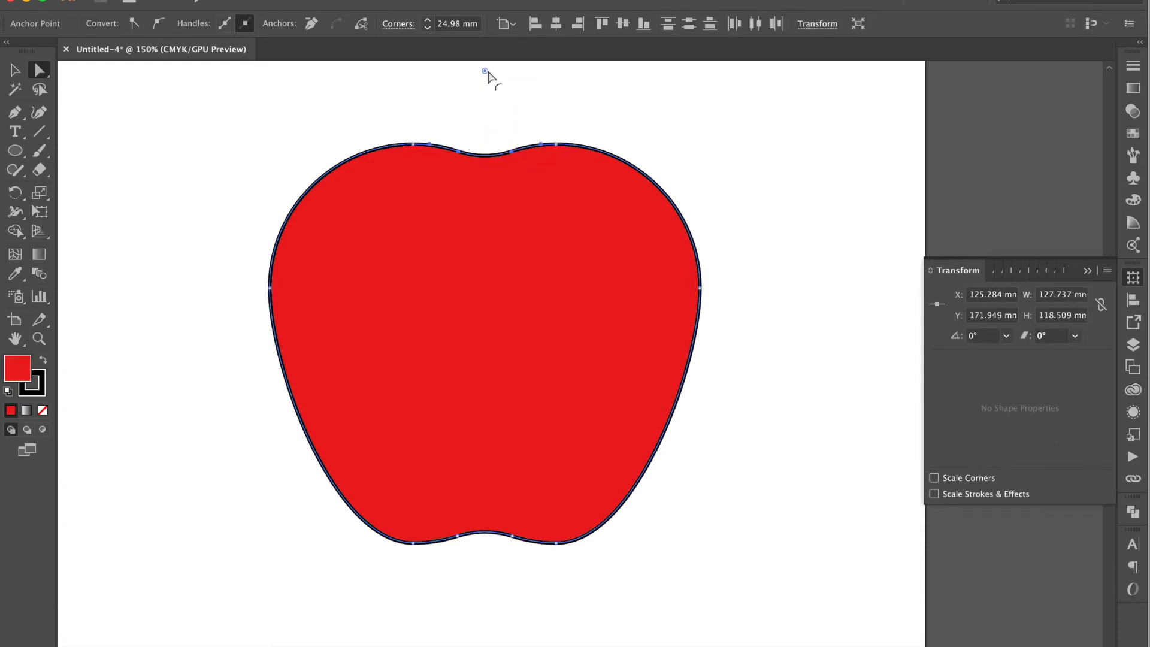
Move the whole apple body down and to the left on the artboard
{"action": "left_click", "coordinate": [15, 69]}
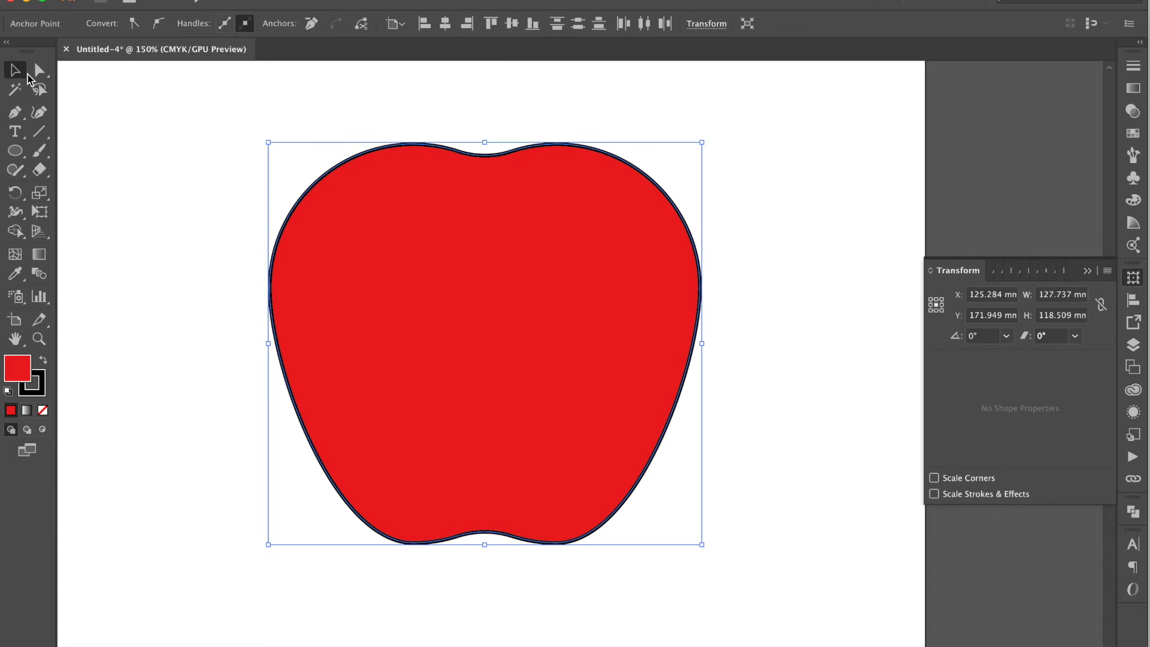
{"action": "left_click_drag", "start_coordinate": [435, 336], "coordinate": [352, 380]}
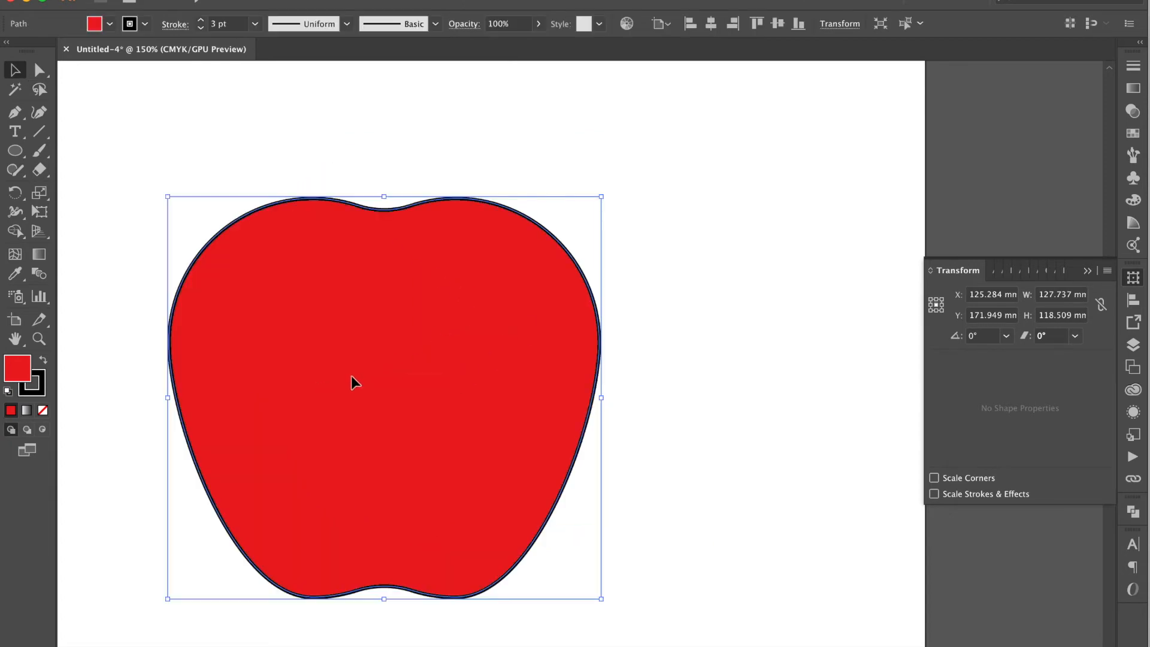
{"action": "left_click", "coordinate": [270, 153]}
Draw a short downward-bowing curve just below the apple's top dip with the Pen tool and fill it with dark red 840812
{"action": "left_click", "coordinate": [16, 113]}
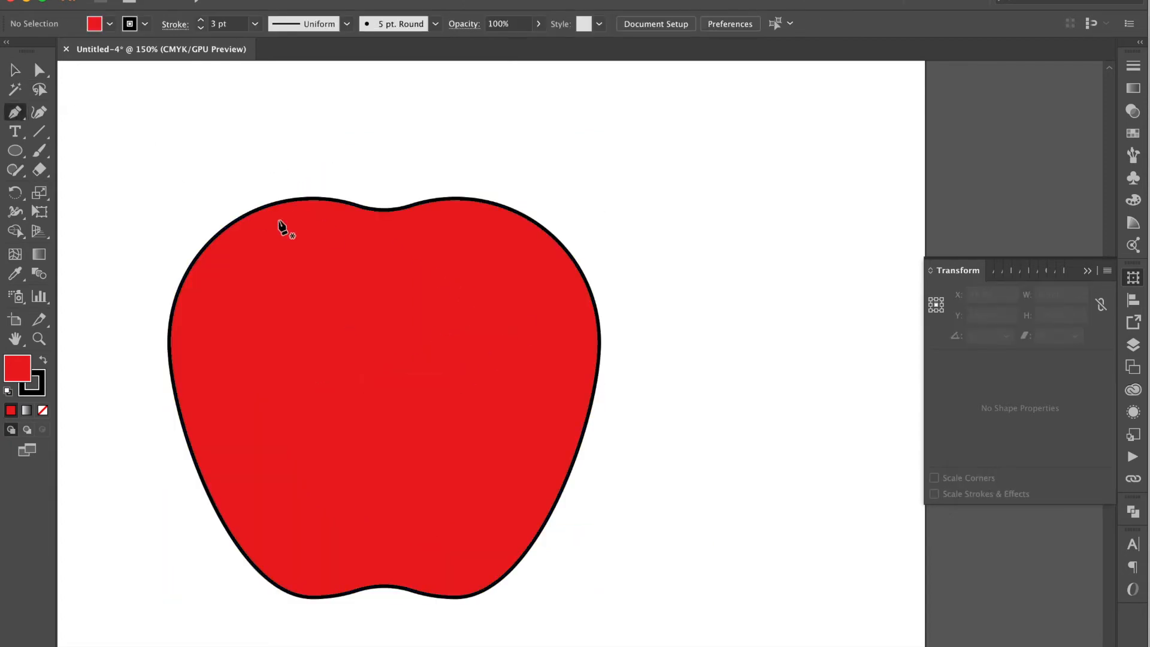
{"action": "left_click", "coordinate": [351, 214]}
{"action": "mouse_move", "coordinate": [427, 214]}
{"action": "left_mouse_down"}
{"action": "mouse_move", "coordinate": [487, 192]}
{"action": "mouse_move", "coordinate": [470, 191]}
{"action": "left_mouse_up"}
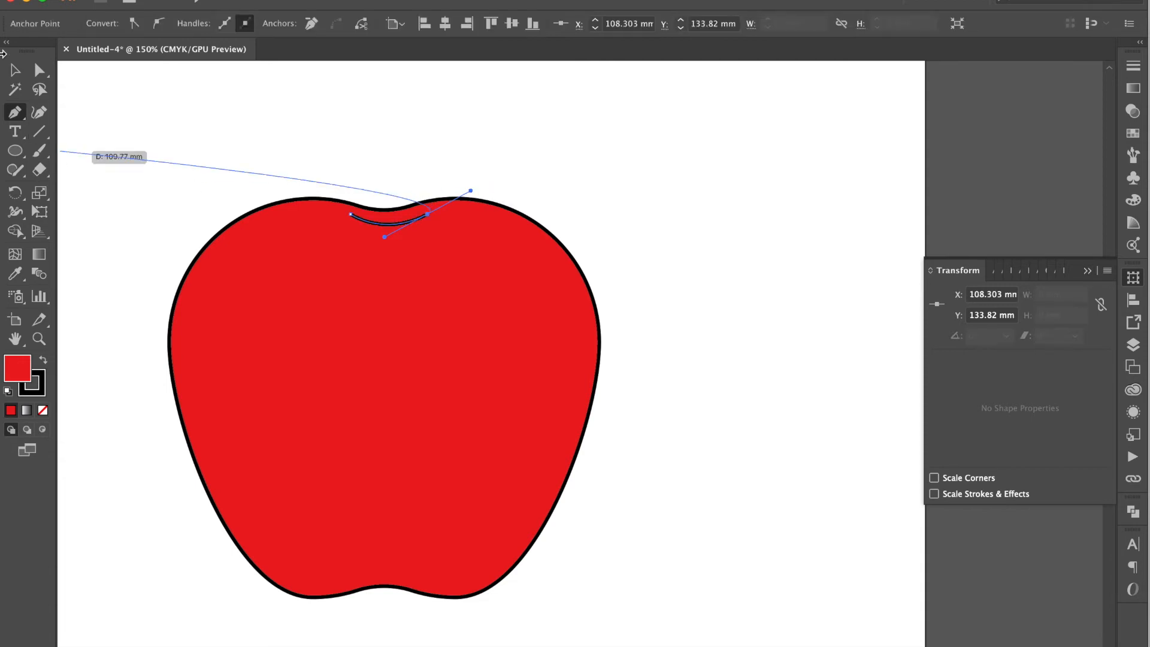
{"action": "left_click", "coordinate": [13, 71]}
{"action": "double_click", "coordinate": [18, 368]}
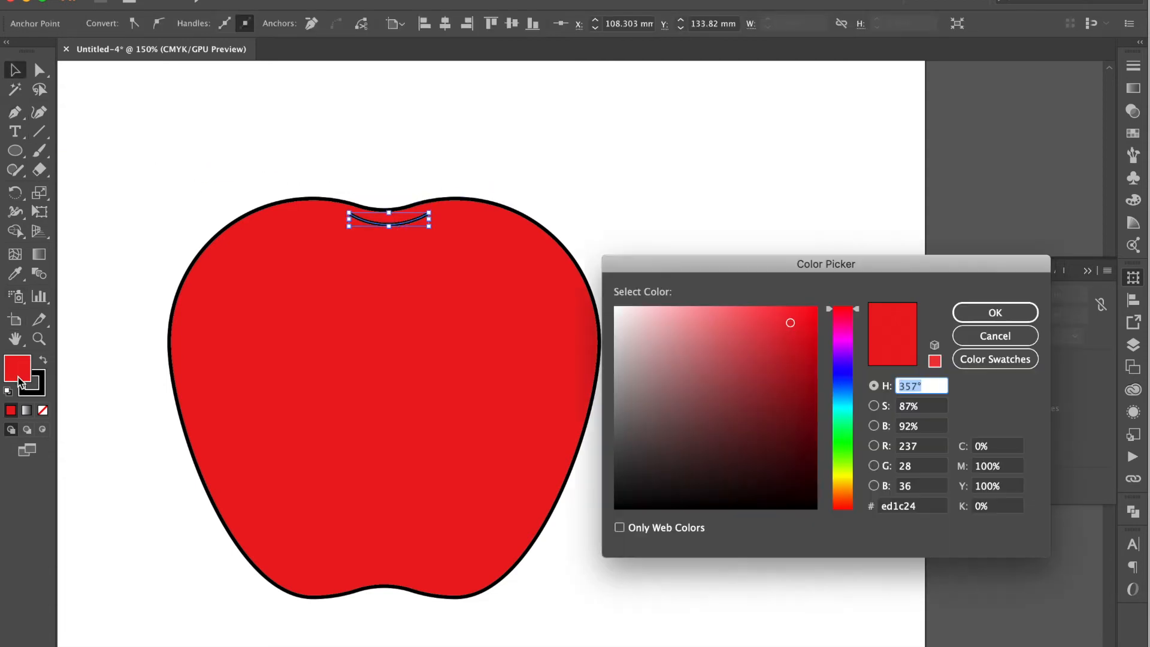
{"action": "left_click", "coordinate": [805, 403]}
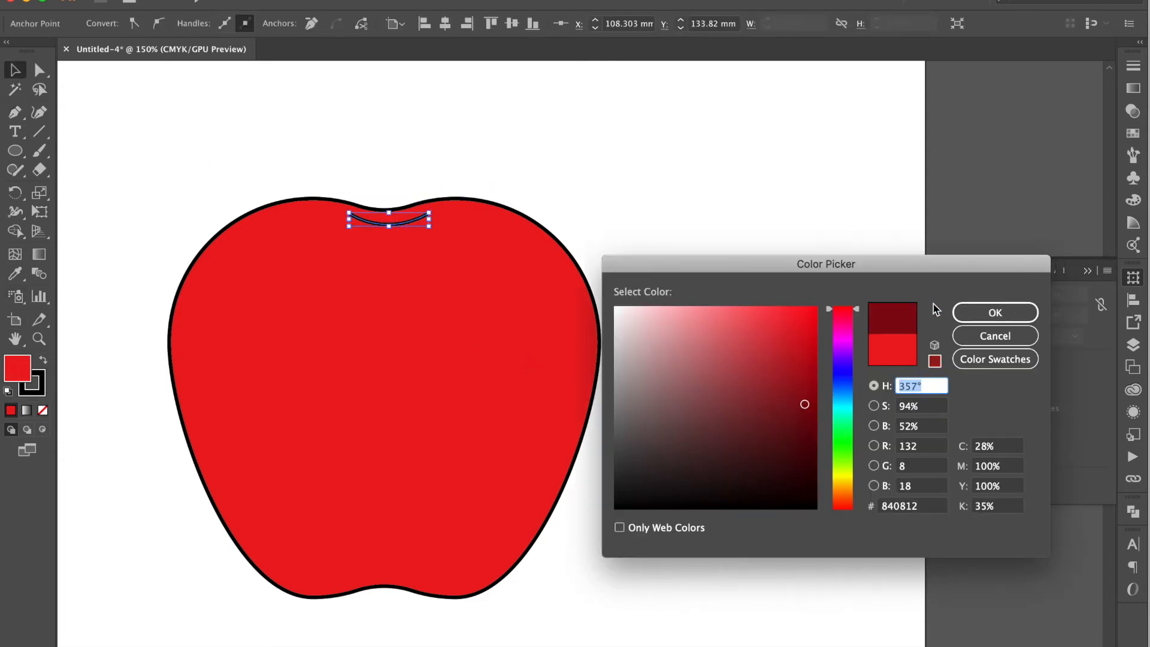
{"action": "left_click", "coordinate": [995, 312]}
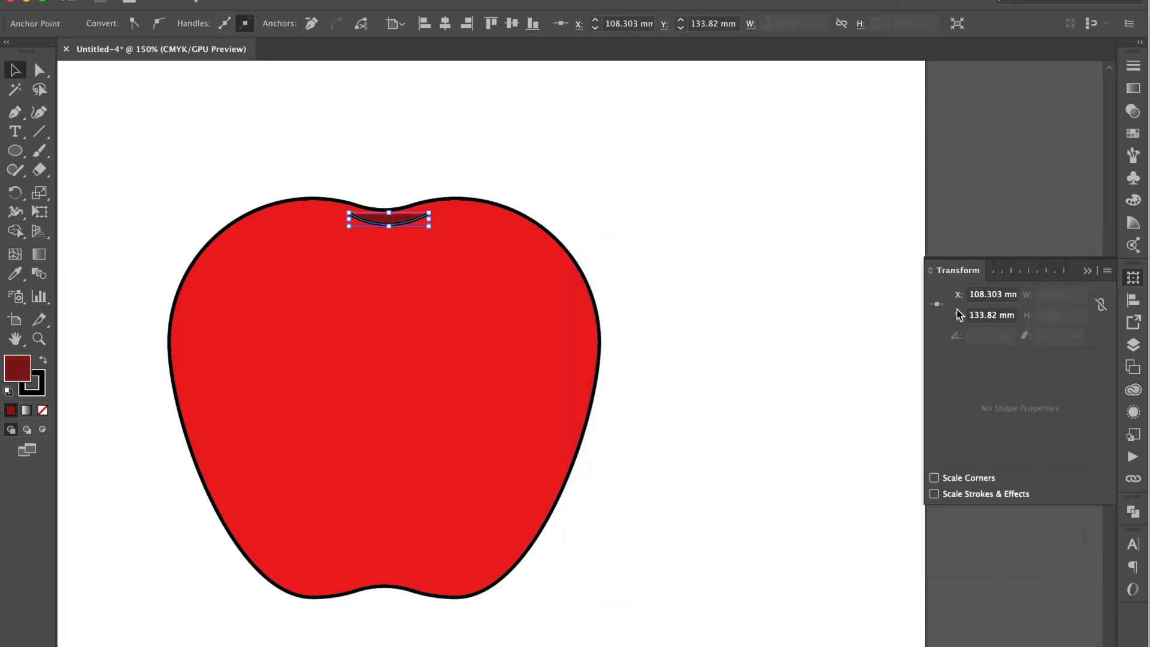
Shift the short dark red curve slightly lower beneath the apple's top dip
{"action": "left_click", "coordinate": [494, 171]}
{"action": "left_click_drag", "start_coordinate": [385, 225], "coordinate": [388, 230]}
{"action": "left_click", "coordinate": [376, 145]}
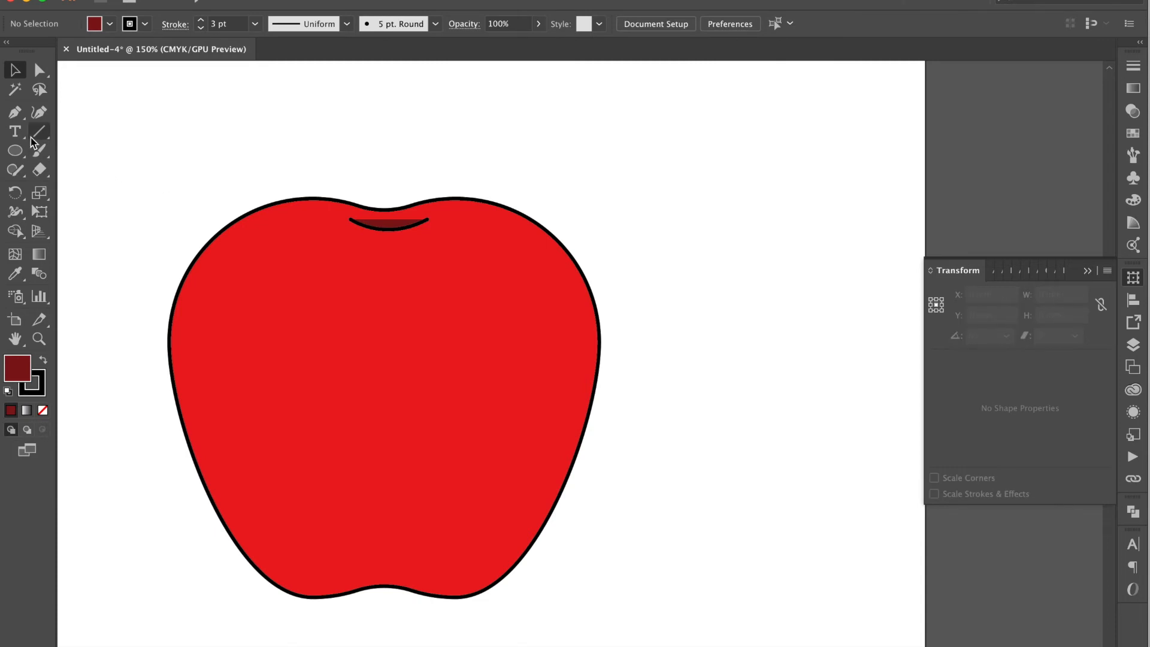
Draw a dark red ellipse about 22.6 by 5 mm over the short curve and remove its stroke
{"action": "left_click", "coordinate": [15, 150]}
{"action": "left_click_drag", "start_coordinate": [352, 216], "coordinate": [427, 228]}
{"action": "key", "text": "ctrl+equal"}
{"action": "key", "text": "ctrl+equal"}
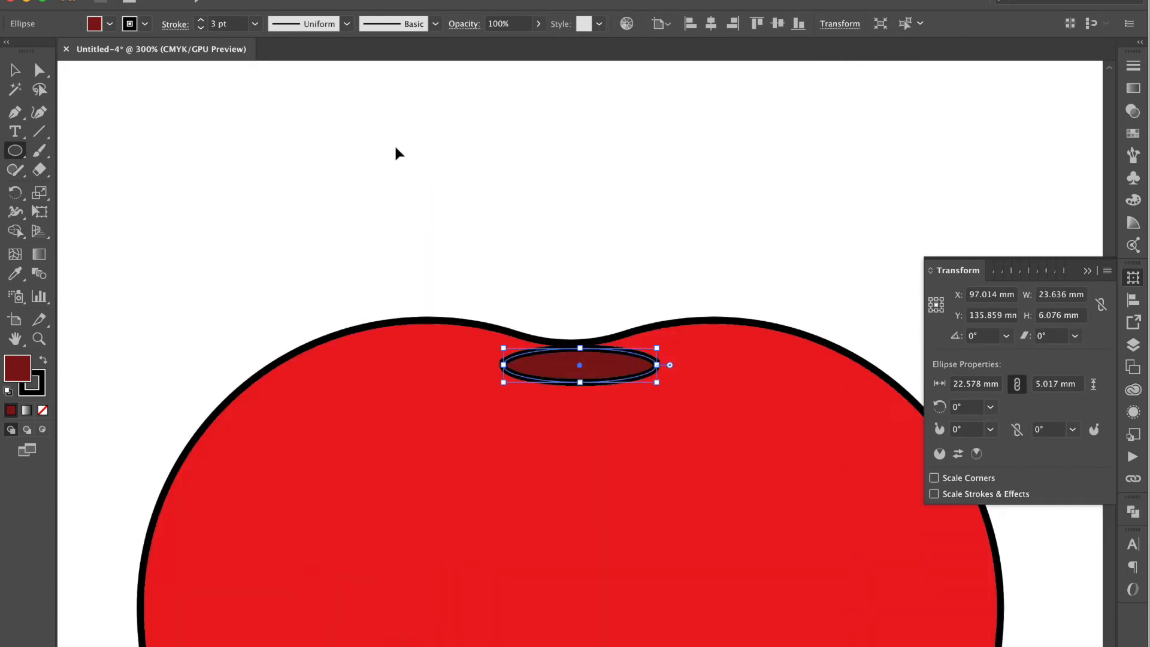
{"action": "left_click", "coordinate": [40, 392]}
{"action": "left_click", "coordinate": [43, 410]}
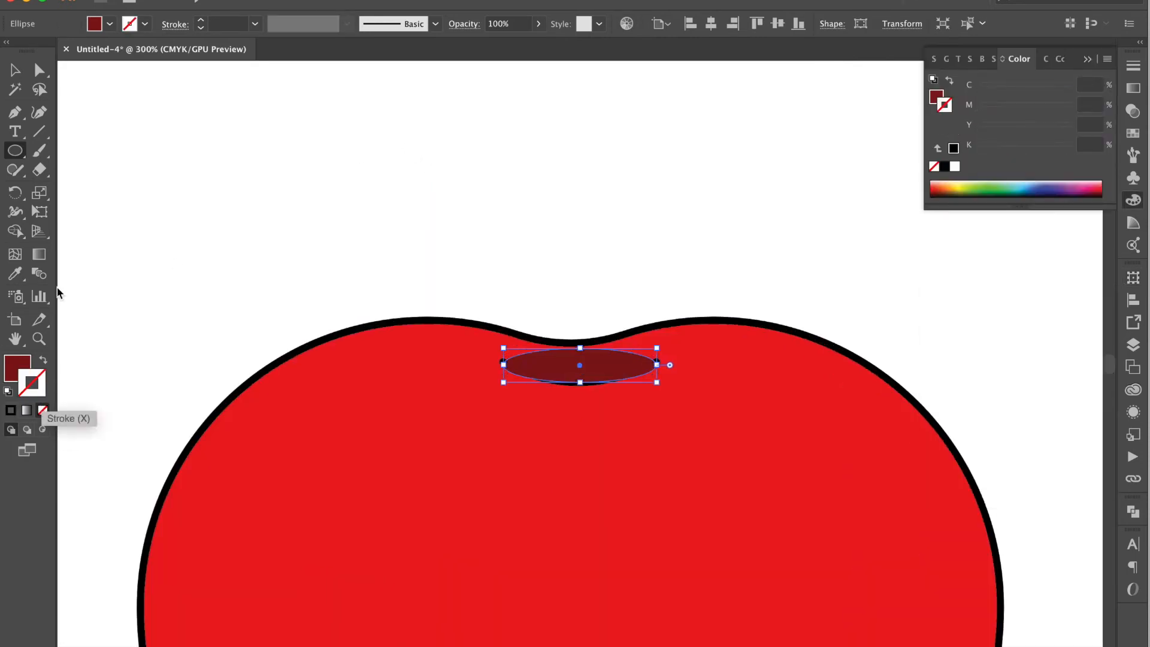
Select the ellipse with the apple body and arrange them behind the short black curve
{"action": "left_click", "coordinate": [14, 70]}
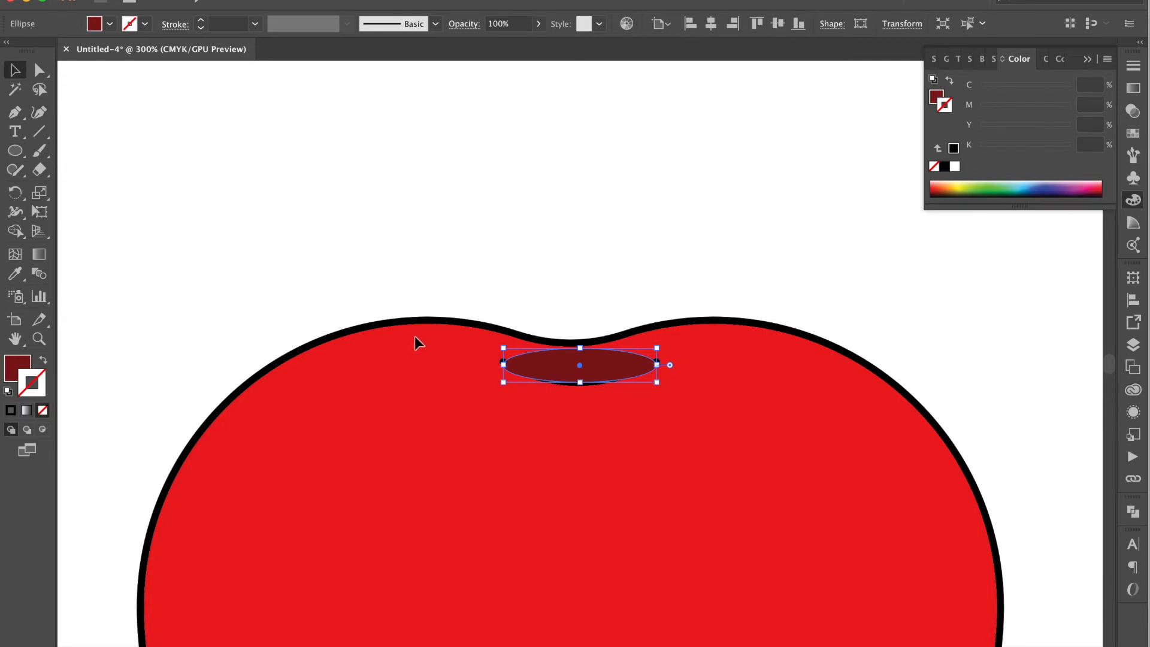
{"action": "left_click", "coordinate": [375, 436], "text": "shift"}
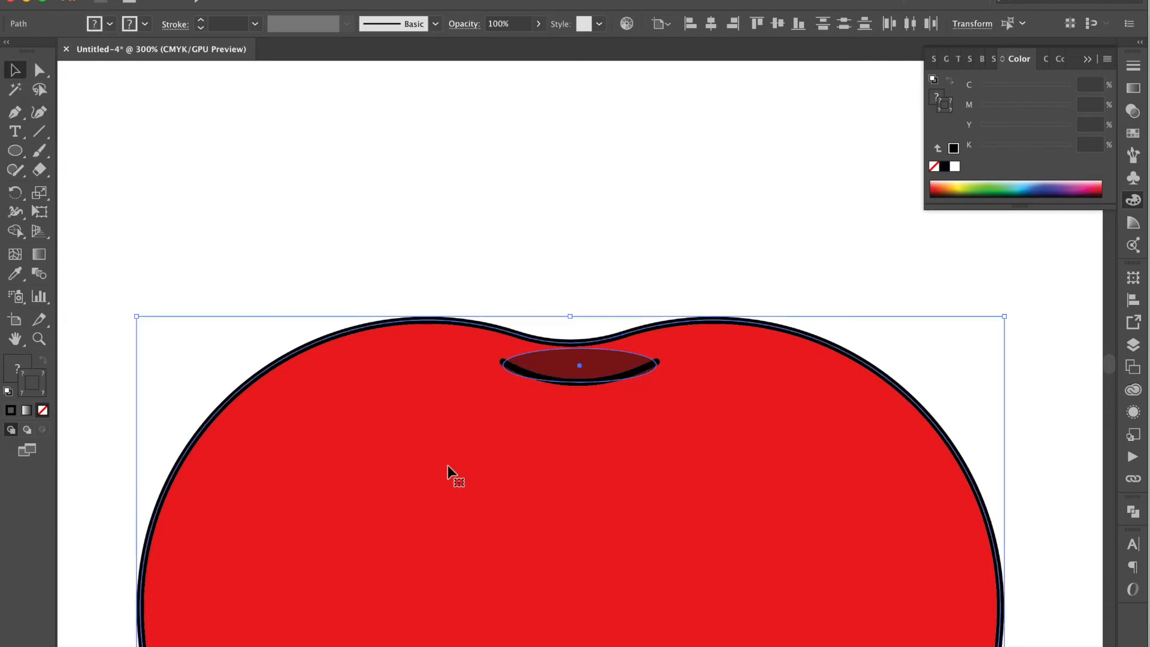
{"action": "left_click", "coordinate": [517, 182]}
Remove the fill from the short curve and nudge it down along the ellipse's lower edge
{"action": "left_click", "coordinate": [551, 382]}
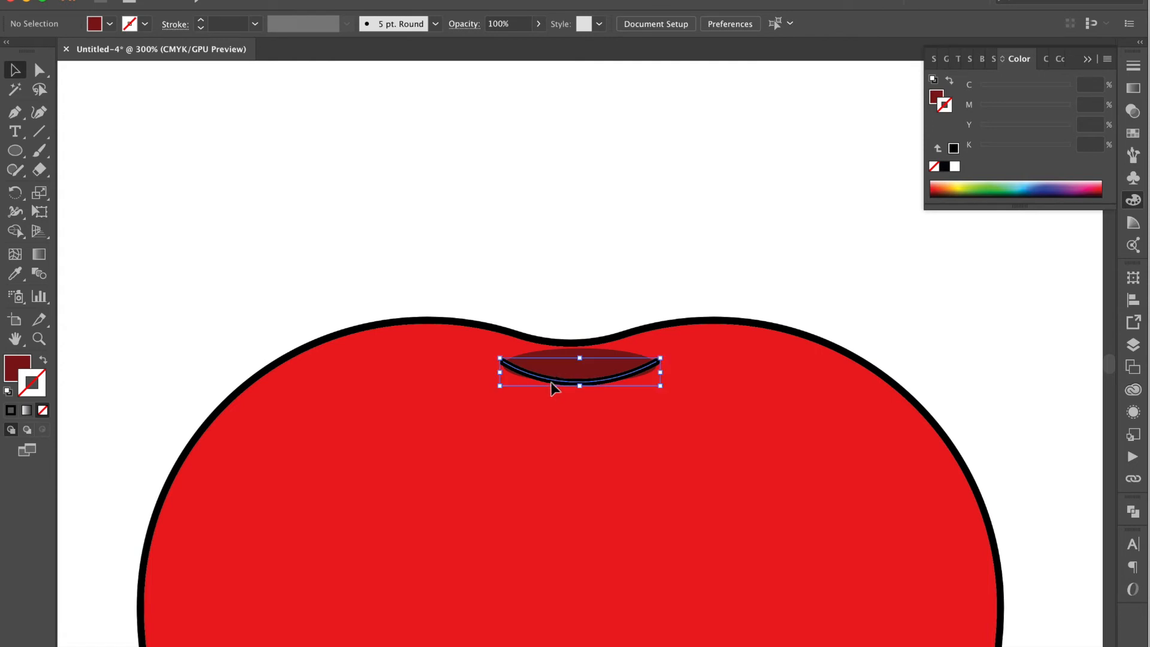
{"action": "left_click", "coordinate": [14, 366]}
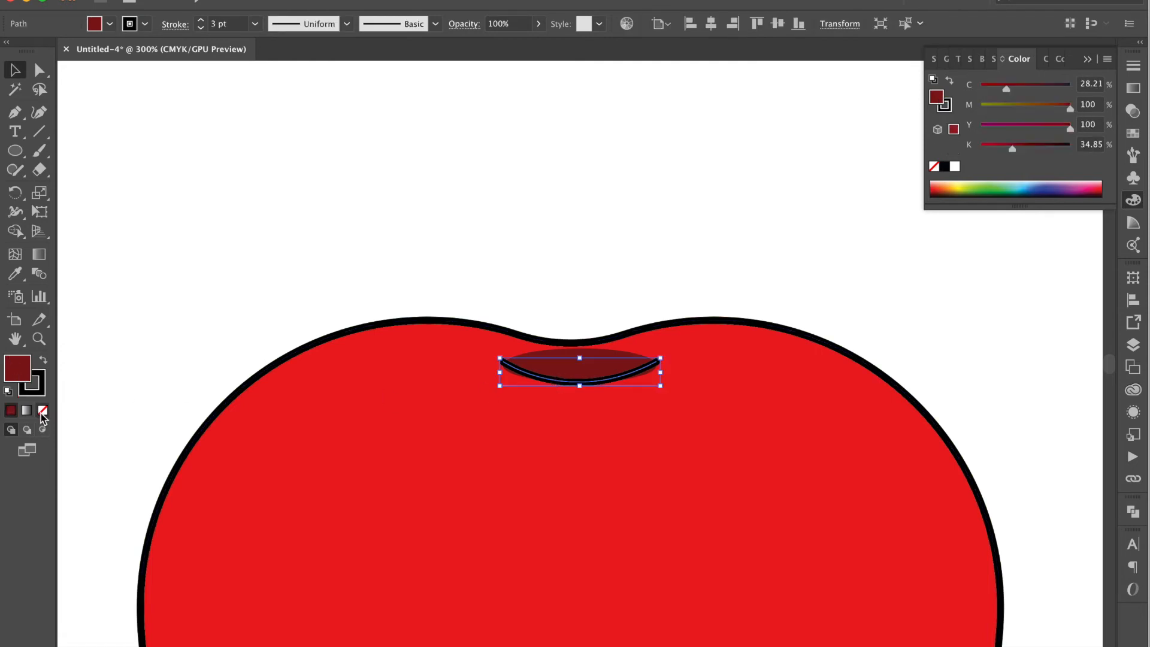
{"action": "left_click", "coordinate": [42, 411]}
{"action": "key", "text": "Down"}
{"action": "key", "text": "Down"}
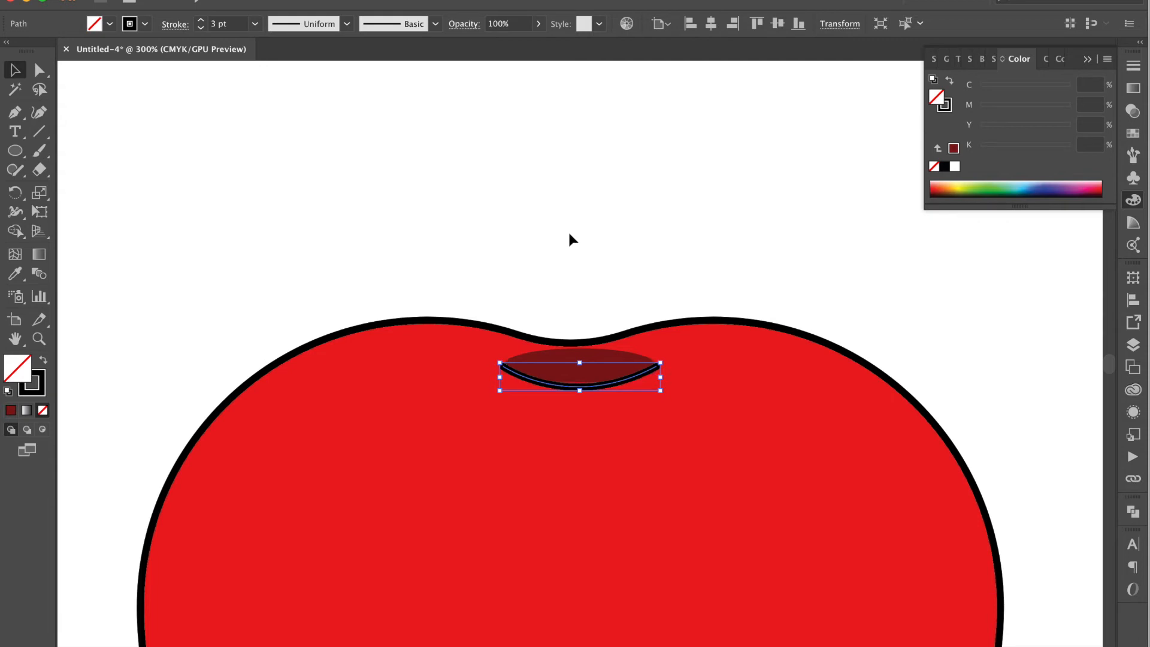
{"action": "left_click", "coordinate": [582, 256]}
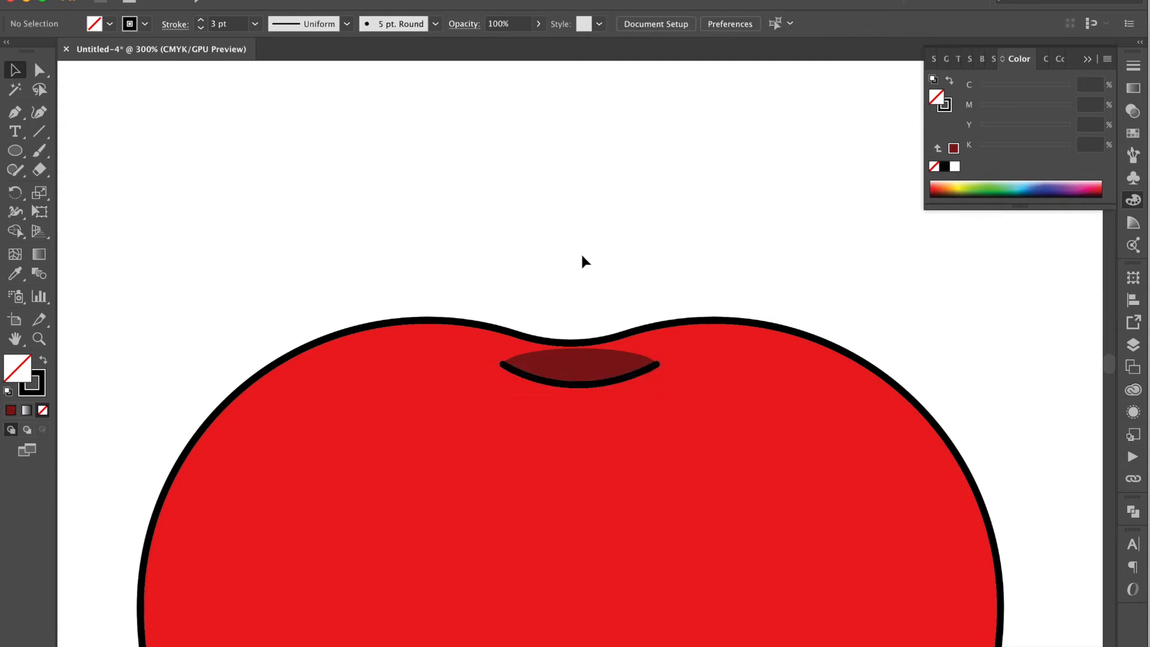
{"action": "left_click", "coordinate": [601, 372]}
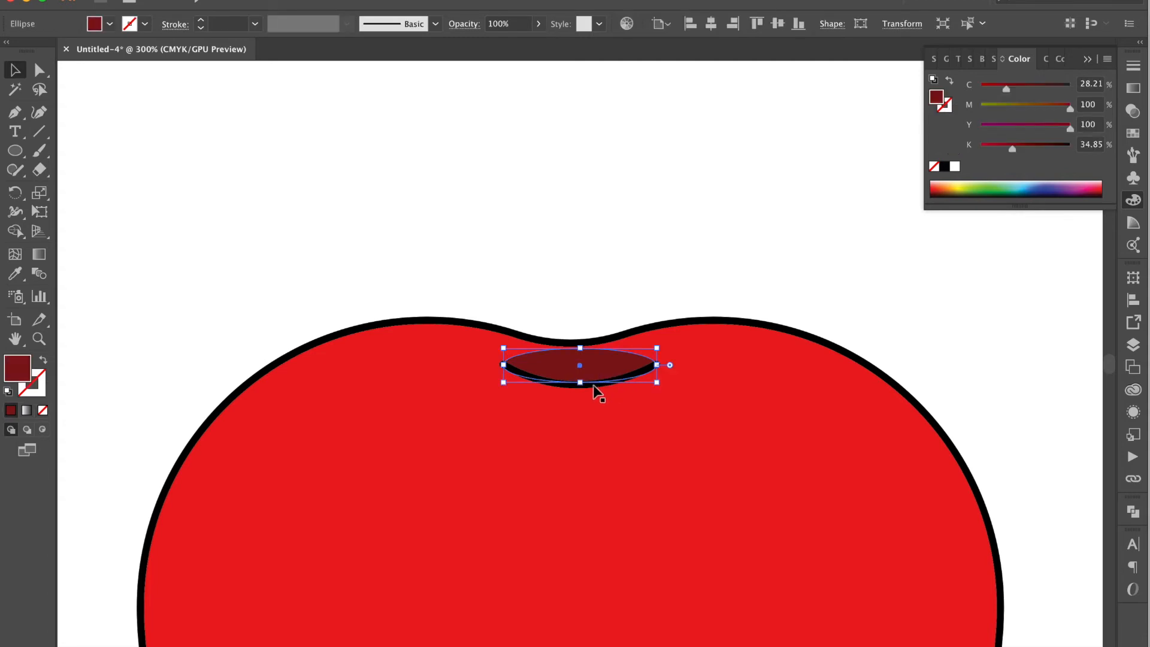
{"action": "left_click", "coordinate": [598, 303]}
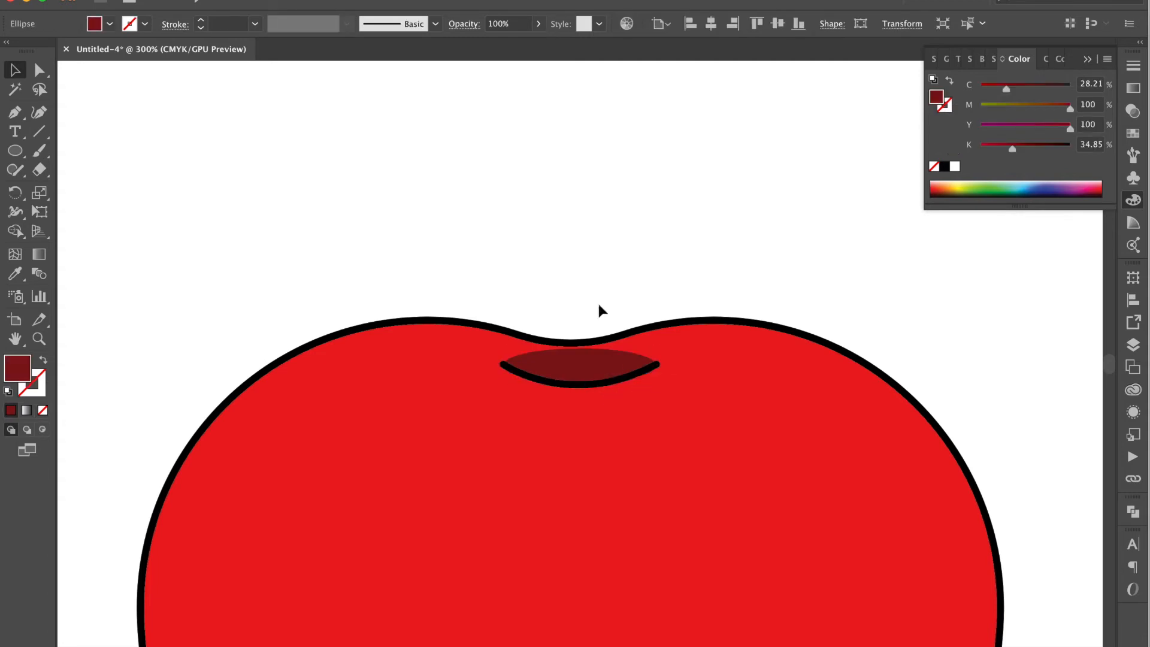
{"action": "left_click", "coordinate": [541, 457]}
{"action": "left_click", "coordinate": [573, 268]}
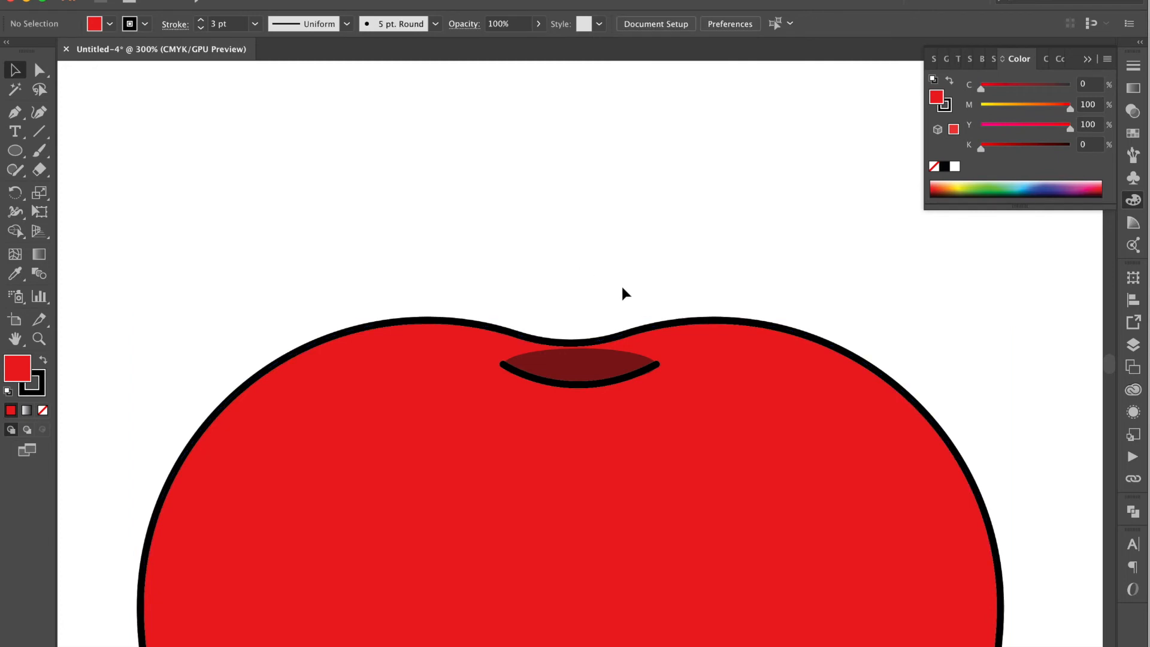
Select the ellipse and short curve without the apple body, nudge them down below the dip, and group them
{"action": "left_click_drag", "start_coordinate": [621, 285], "coordinate": [495, 448]}
{"action": "left_click", "coordinate": [540, 488], "text": "shift"}
{"action": "key", "text": "Down"}
{"action": "key", "text": "Down"}
{"action": "key", "text": "Down"}
{"action": "key", "text": "Down"}
{"action": "key", "text": "Down"}
{"action": "key", "text": "Down"}
{"action": "key", "text": "Down"}
{"action": "key", "text": "Down"}
{"action": "key", "text": "super+g"}
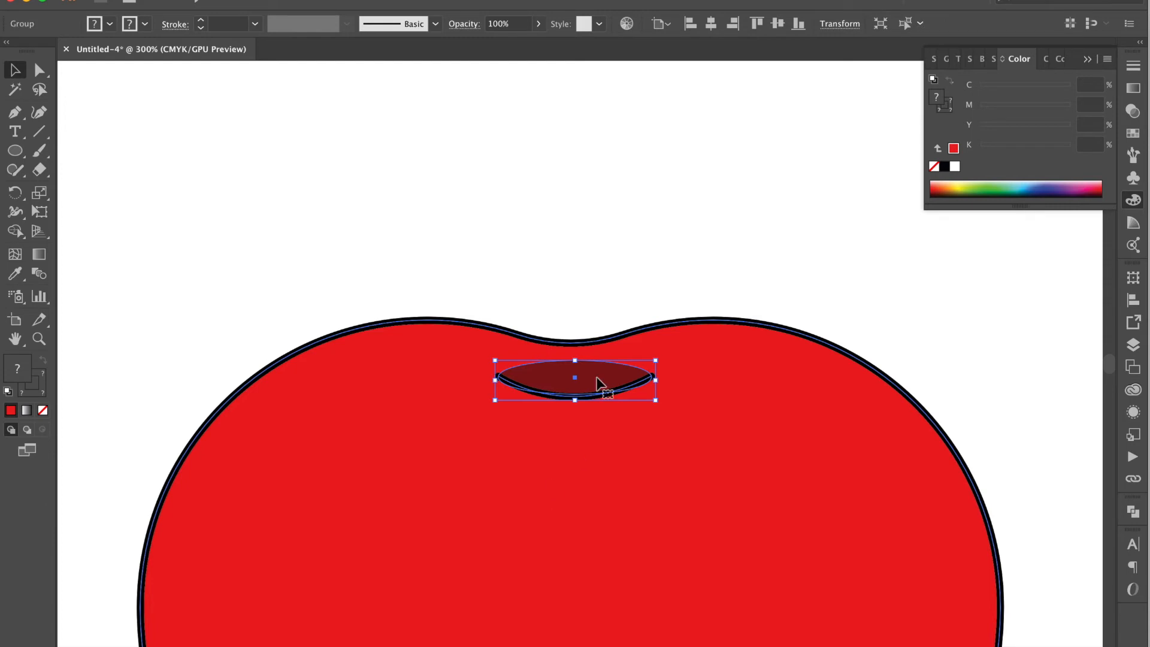
{"action": "left_click", "coordinate": [563, 289]}
Draw the stem's curved left edge and narrow flat base above the apple's dip with the Pen tool
{"action": "key", "text": "super+minus"}
{"action": "key", "text": "super+minus"}
{"action": "scroll", "coordinate": [509, 289], "scroll_direction": "right", "scroll_amount": 3}
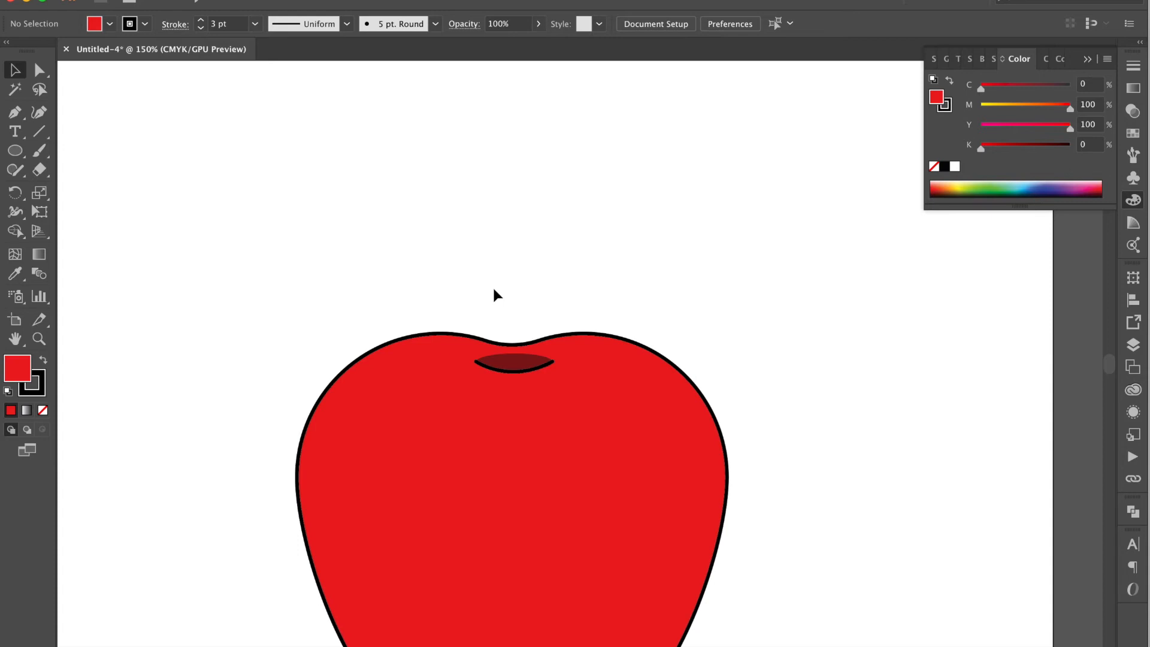
{"action": "left_click", "coordinate": [15, 112]}
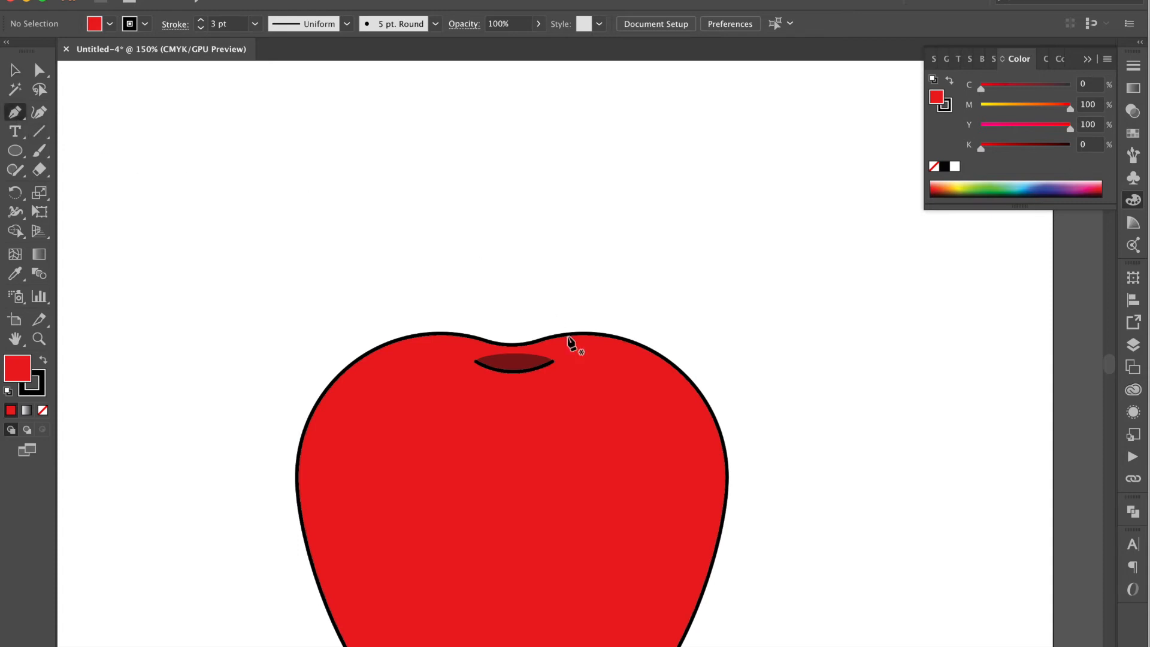
{"action": "left_click", "coordinate": [462, 187]}
{"action": "left_click", "coordinate": [499, 308]}
{"action": "left_click_drag", "start_coordinate": [497, 321], "coordinate": [499, 395]}
{"action": "left_click", "coordinate": [500, 309]}
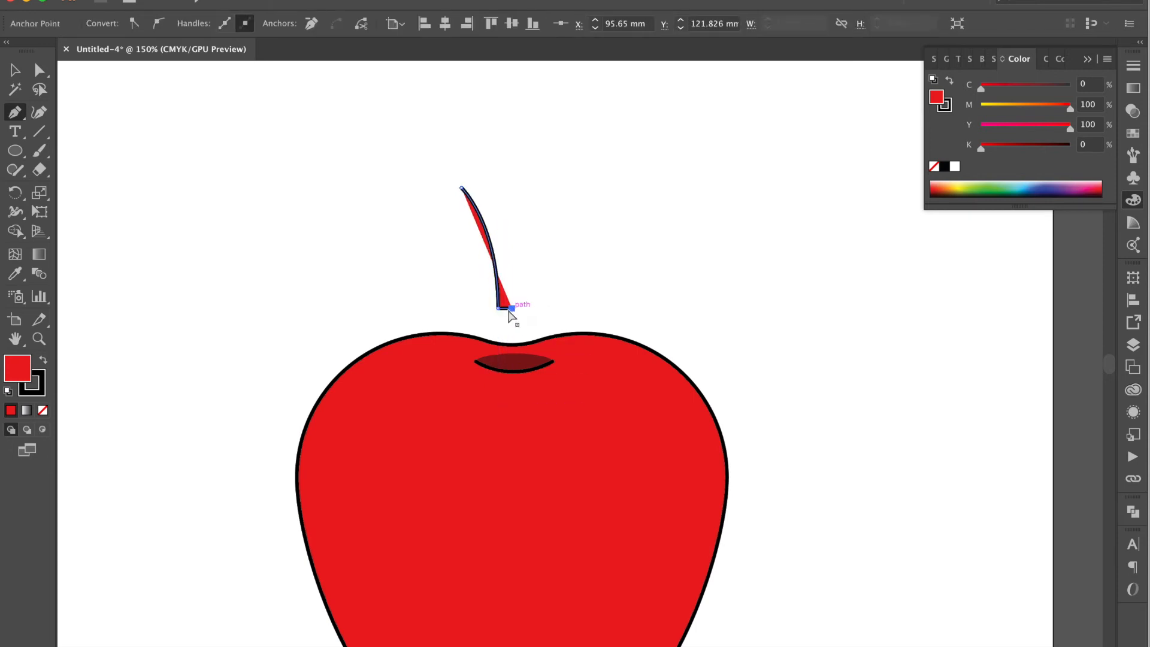
{"action": "left_click", "coordinate": [508, 309]}
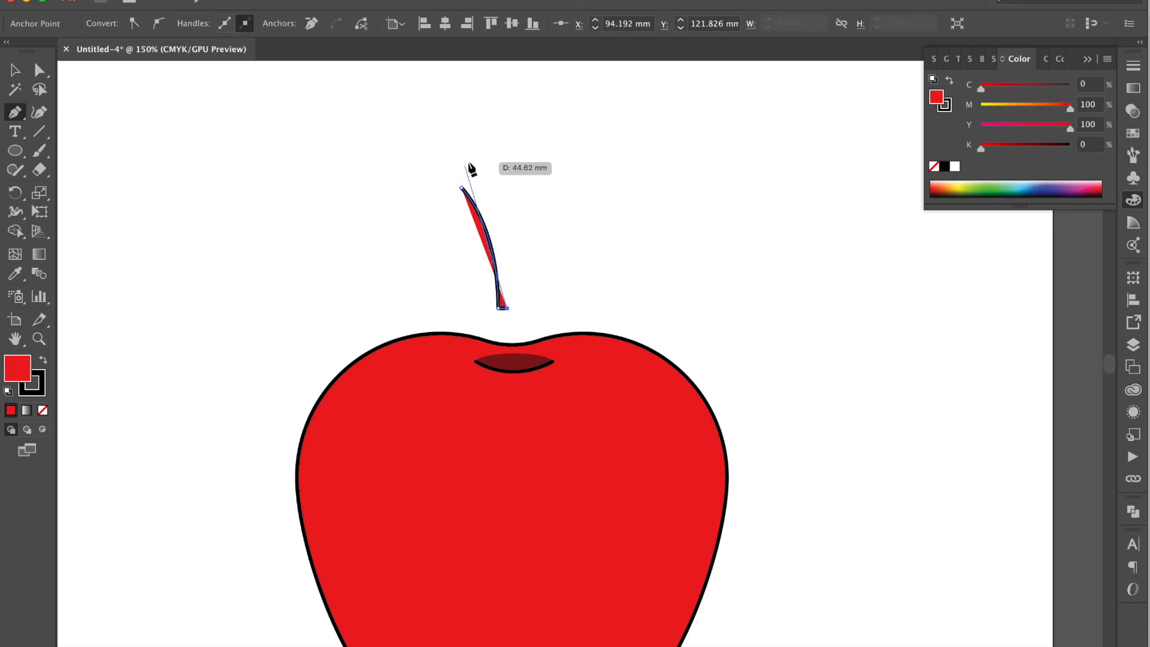
Draw the stem's curved right edge up to its upper tip and retract the outgoing handle there
{"action": "left_click_drag", "start_coordinate": [468, 160], "coordinate": [460, 161]}
{"action": "left_click_drag", "start_coordinate": [435, 157], "coordinate": [435, 126]}
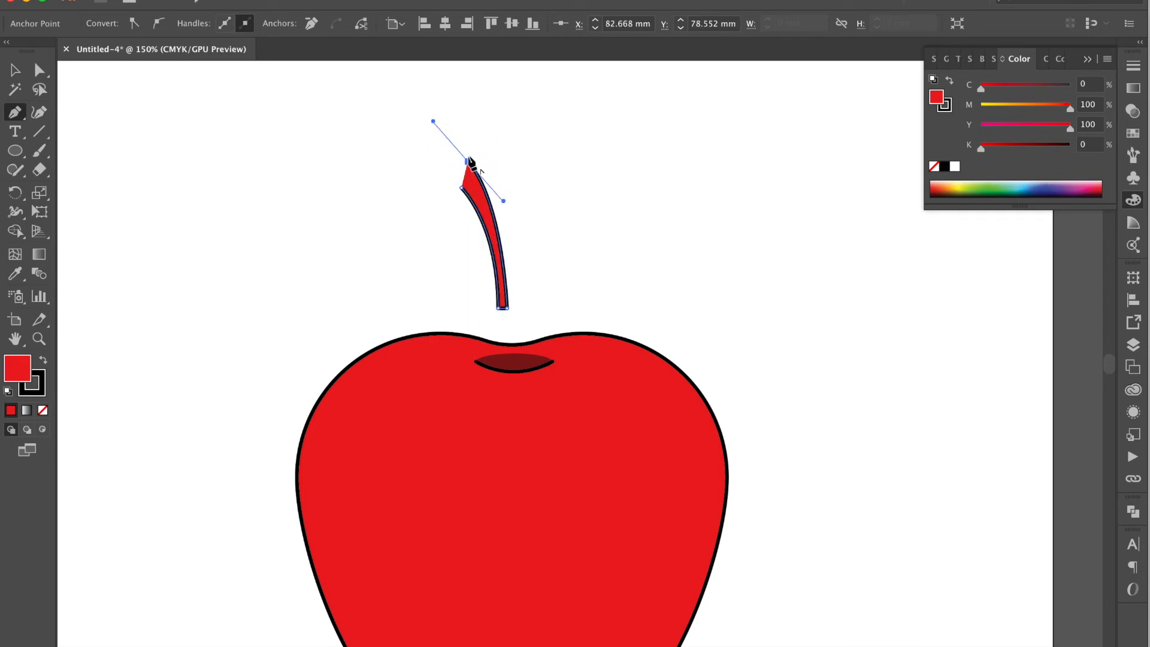
{"action": "left_click_drag", "start_coordinate": [469, 161], "coordinate": [448, 158]}
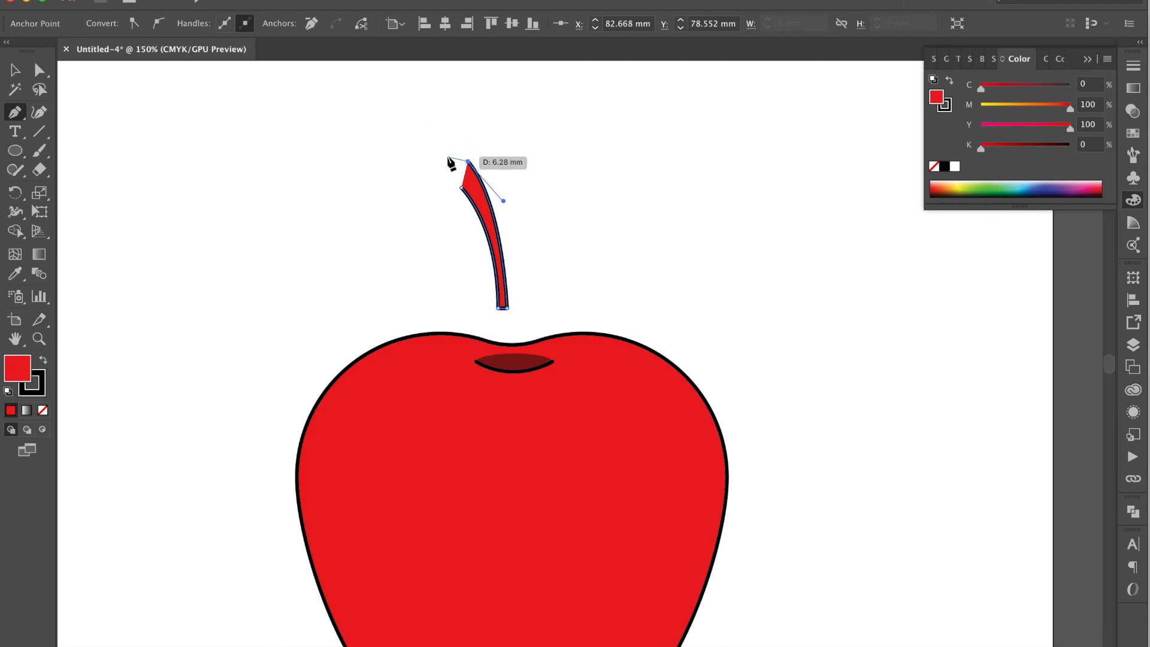
Try closing the stem outline with a short slanted top edge, and undo it
{"action": "left_click", "coordinate": [447, 158]}
{"action": "left_click", "coordinate": [461, 188]}
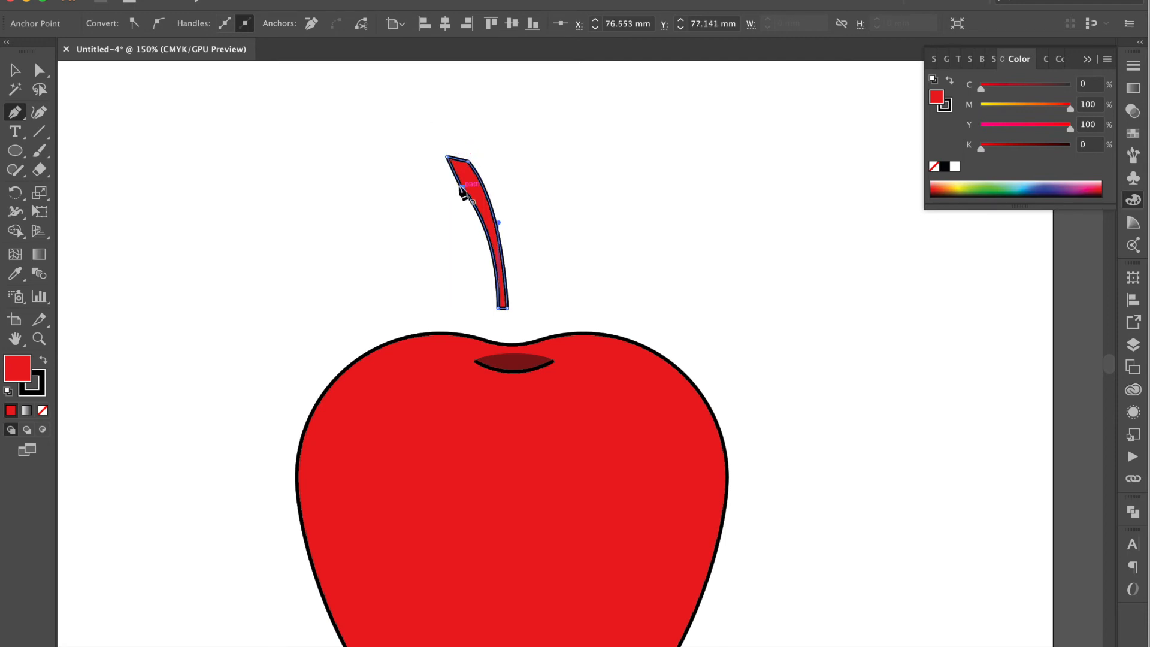
{"action": "key", "text": "super+z"}
{"action": "key", "text": "super+z"}
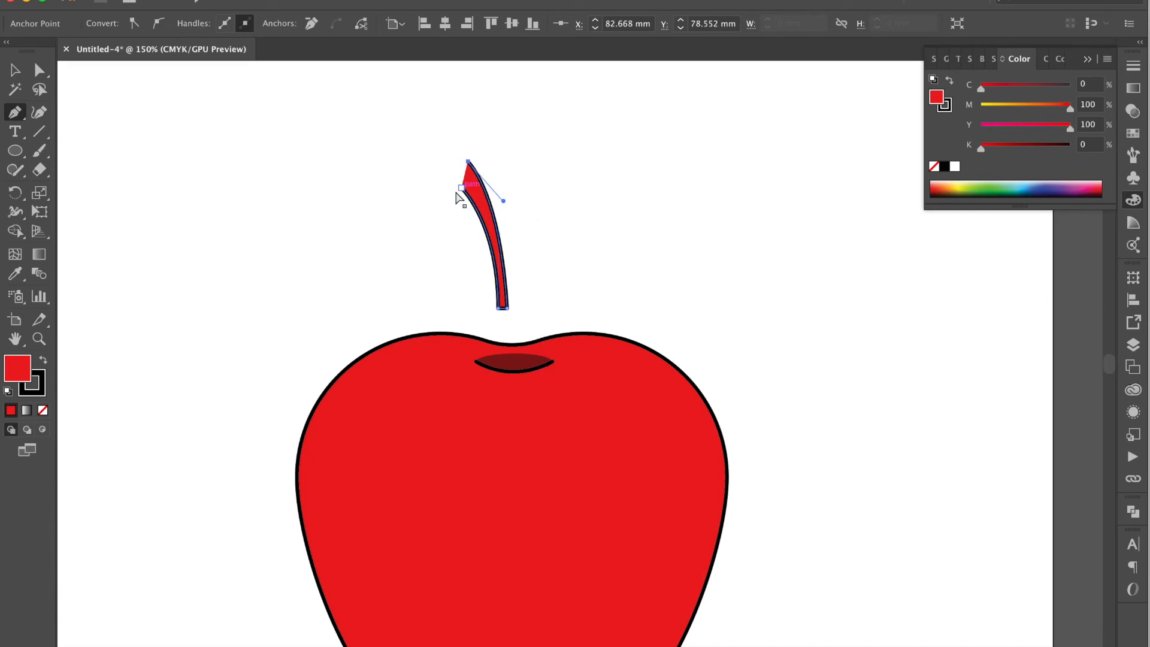
Redraw the stem's curved right edge with a lower upper tip and close the outline with a short slanted top edge
{"action": "left_click_drag", "start_coordinate": [461, 193], "coordinate": [465, 132]}
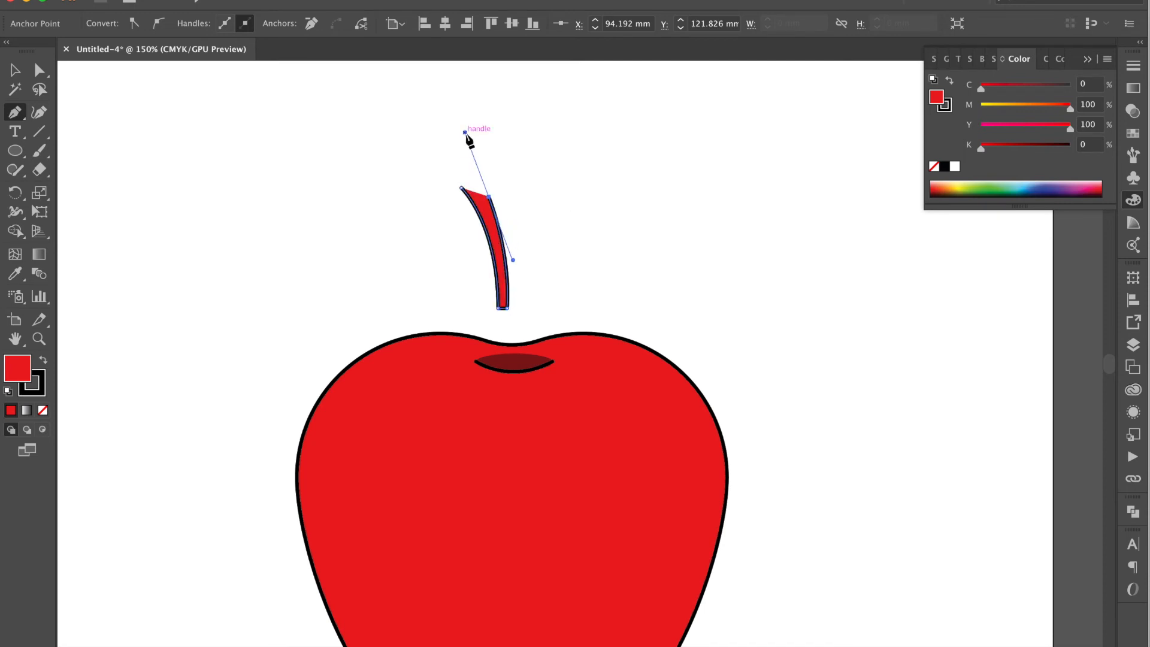
{"action": "left_click", "coordinate": [489, 197]}
{"action": "left_click", "coordinate": [462, 188]}
{"action": "key", "text": "v"}
Fill the stem with the dark brown swatch C=40 M=70 Y=100 K=50 and deselect it
{"action": "left_click", "coordinate": [1133, 136]}
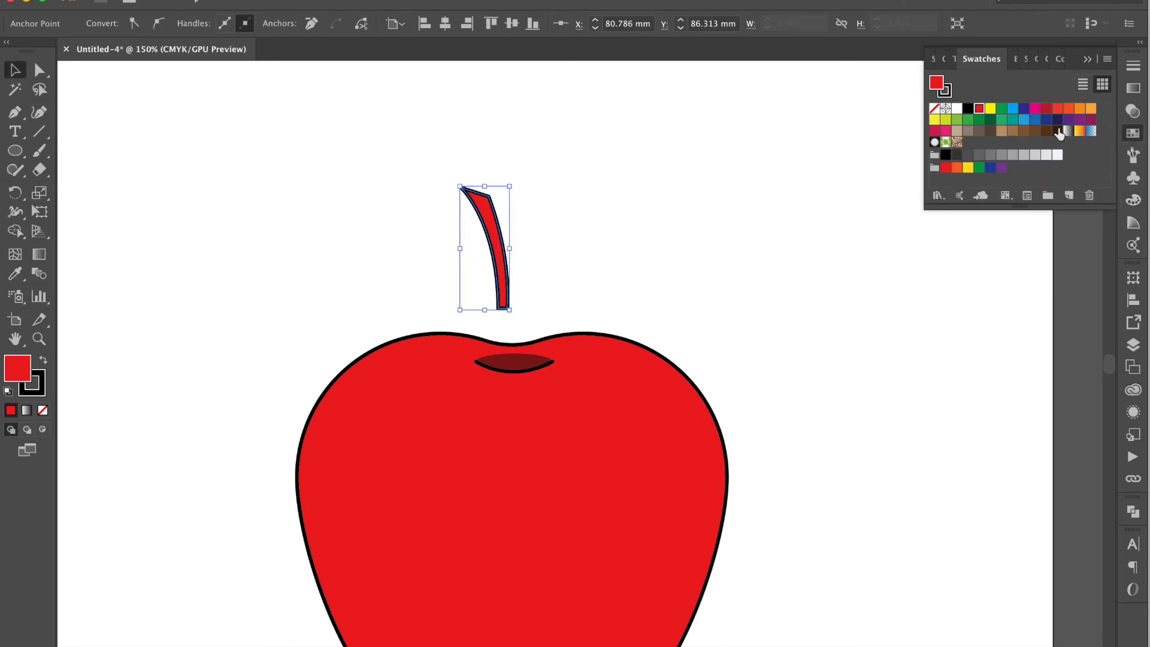
{"action": "left_click", "coordinate": [1048, 131]}
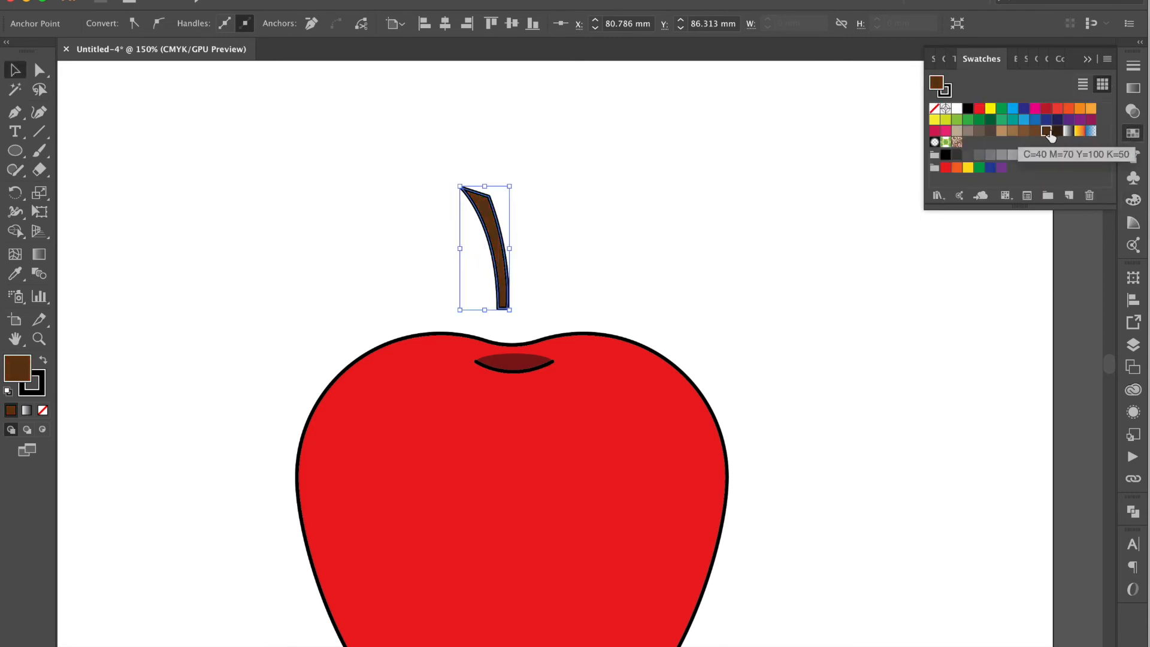
{"action": "left_click", "coordinate": [586, 285]}
Move the stem down so its base sits in the dark red hollow, and stretch it slightly taller and narrower
{"action": "left_click_drag", "start_coordinate": [504, 285], "coordinate": [514, 346]}
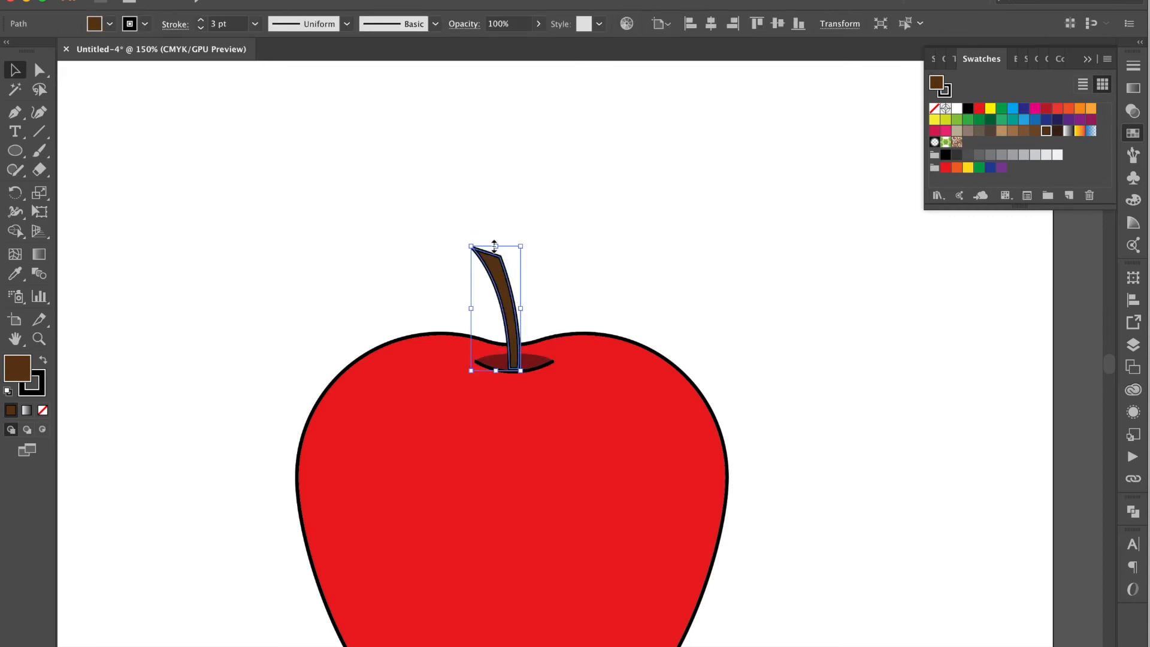
{"action": "left_click_drag", "start_coordinate": [521, 245], "coordinate": [493, 227]}
{"action": "left_click", "coordinate": [541, 247]}
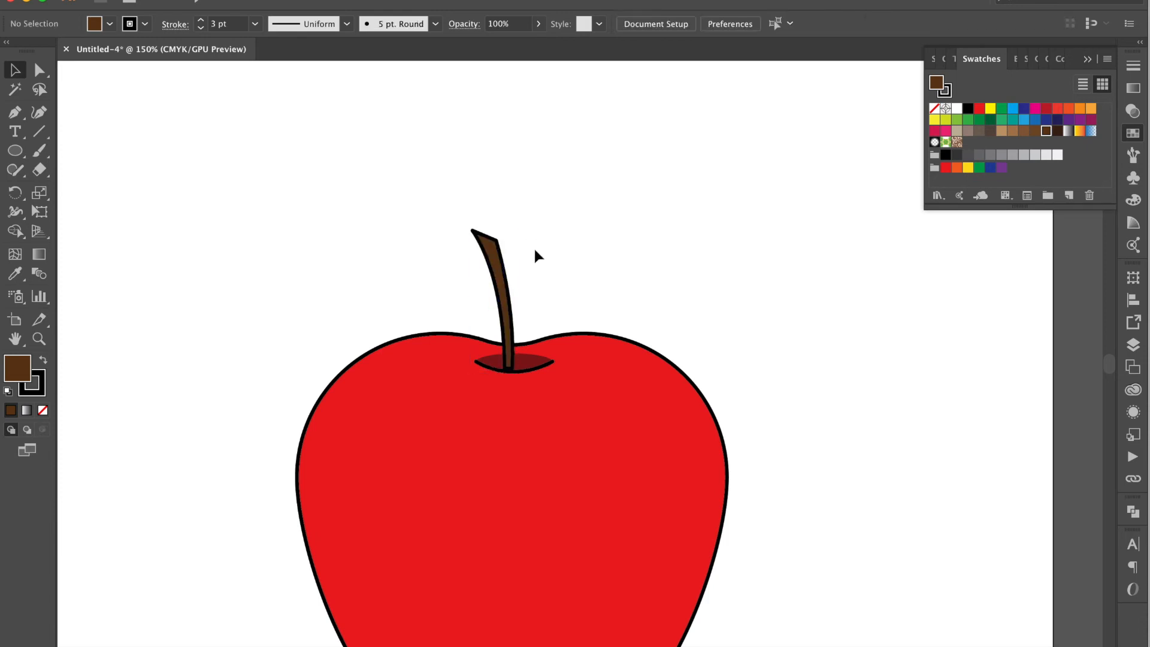
Align all apple parts to their horizontal centre and shift the stem left so its base sits in the middle of the hollow
{"action": "key", "text": "super+a"}
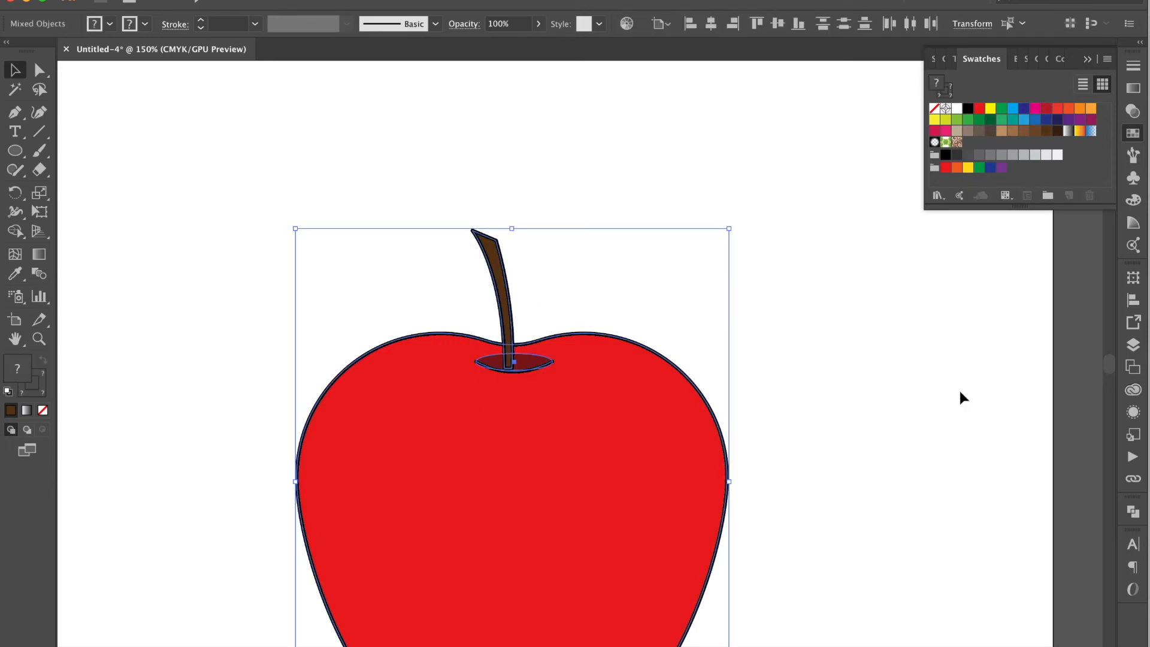
{"action": "left_click", "coordinate": [1134, 299]}
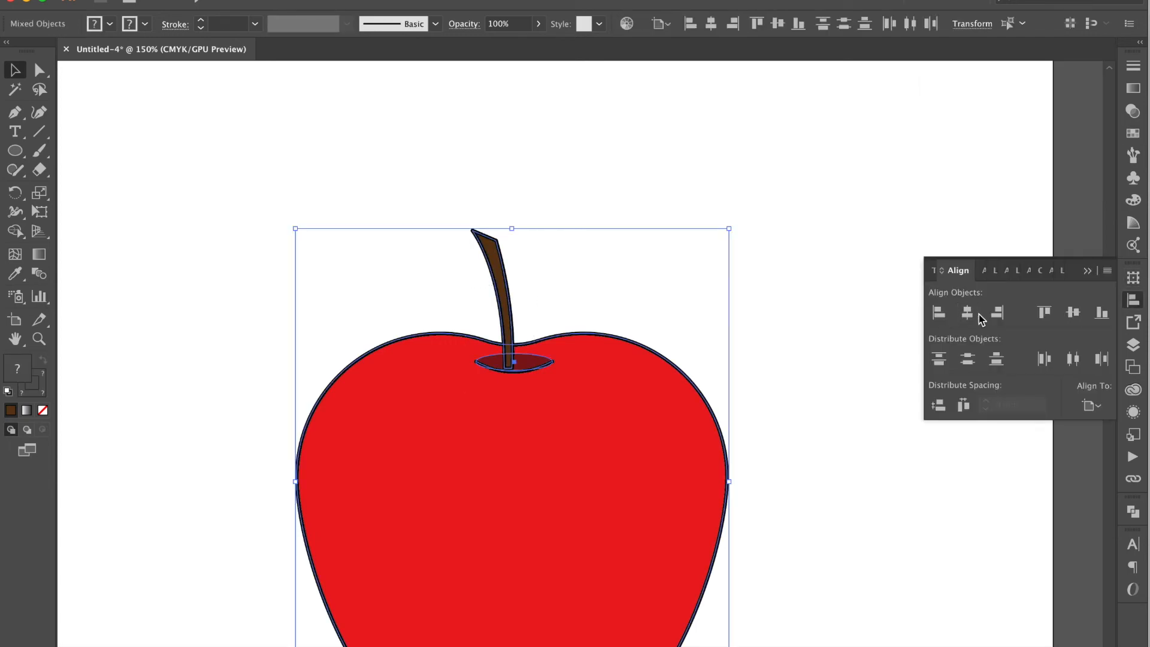
{"action": "left_click", "coordinate": [965, 314]}
{"action": "left_click", "coordinate": [807, 275]}
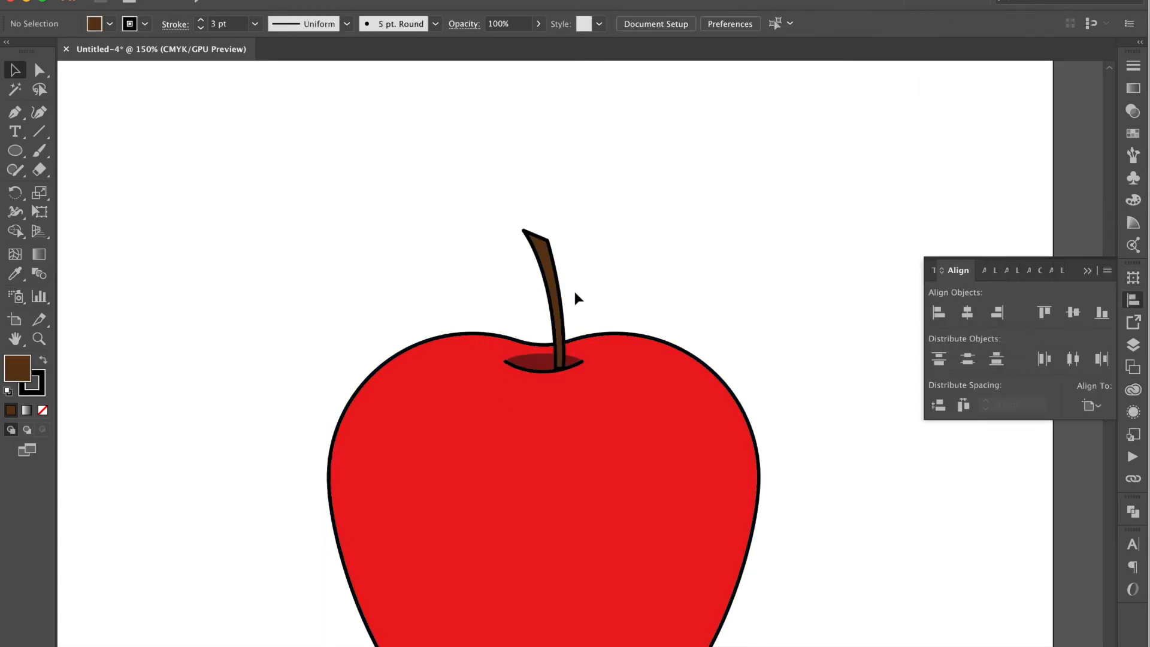
{"action": "left_click_drag", "start_coordinate": [556, 288], "coordinate": [537, 289]}
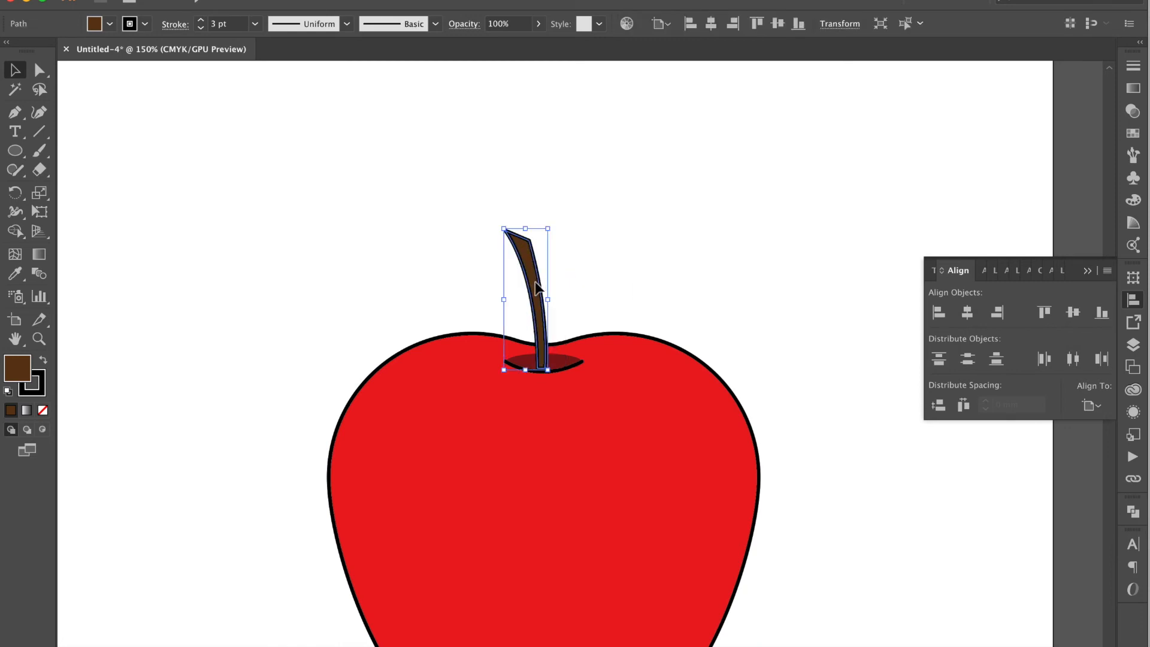
{"action": "left_click", "coordinate": [592, 285]}
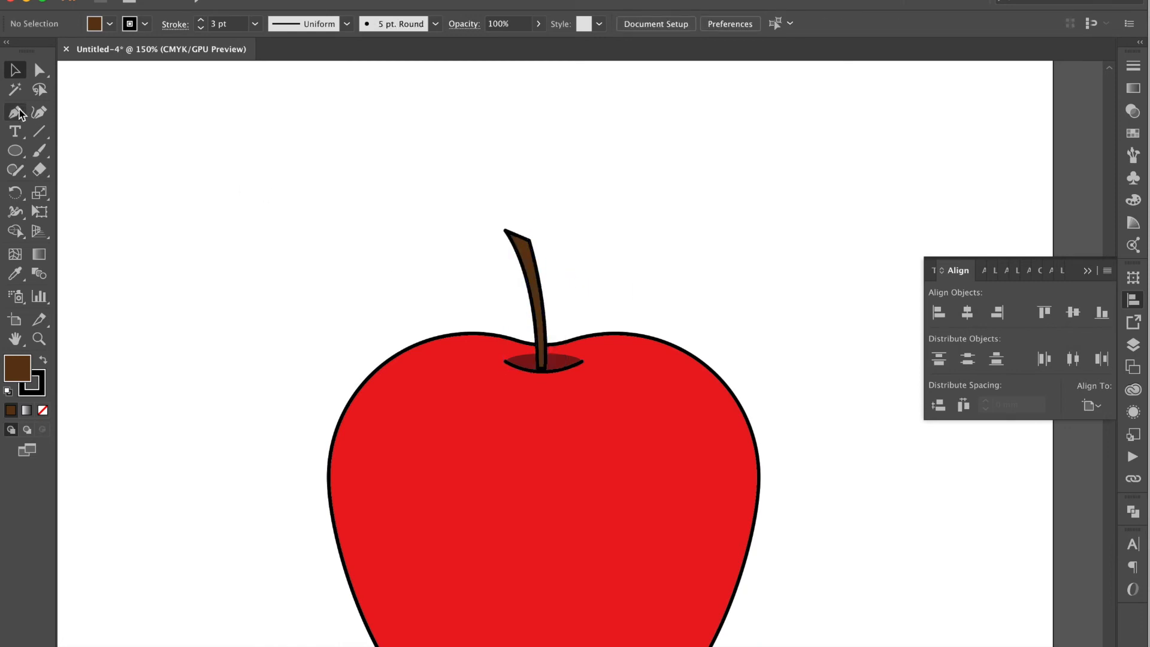
Draw a circle about 21 mm across to the right of the stem and convert its top and bottom anchors to corners
{"action": "left_click", "coordinate": [16, 153]}
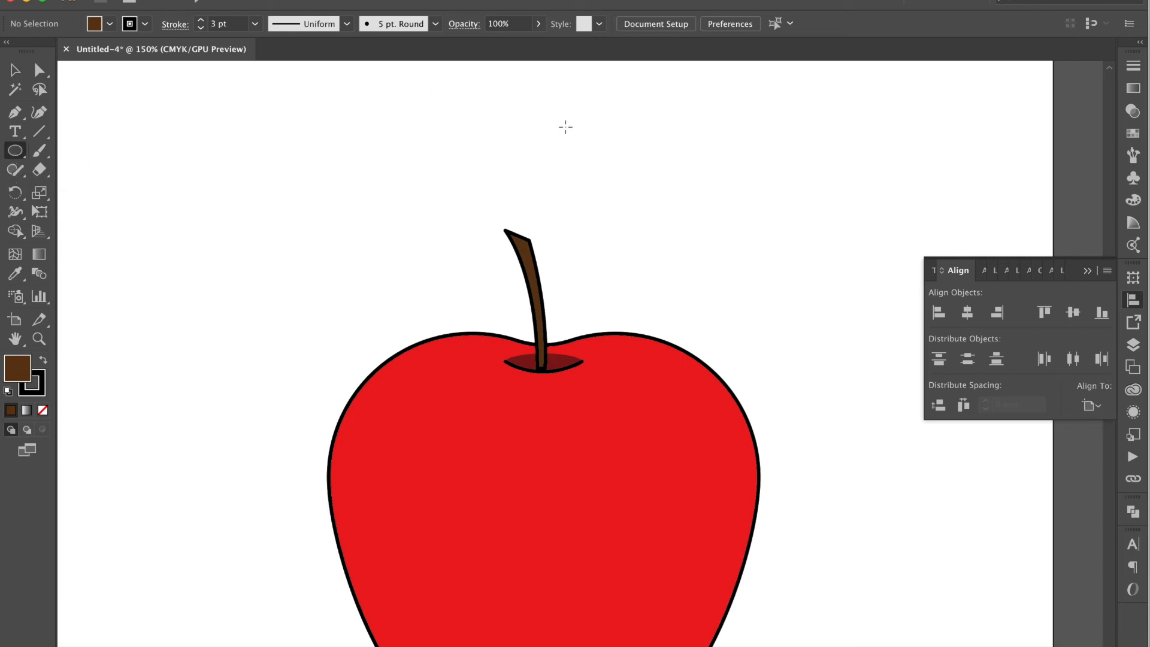
{"action": "left_click_drag", "start_coordinate": [582, 282], "coordinate": [648, 210]}
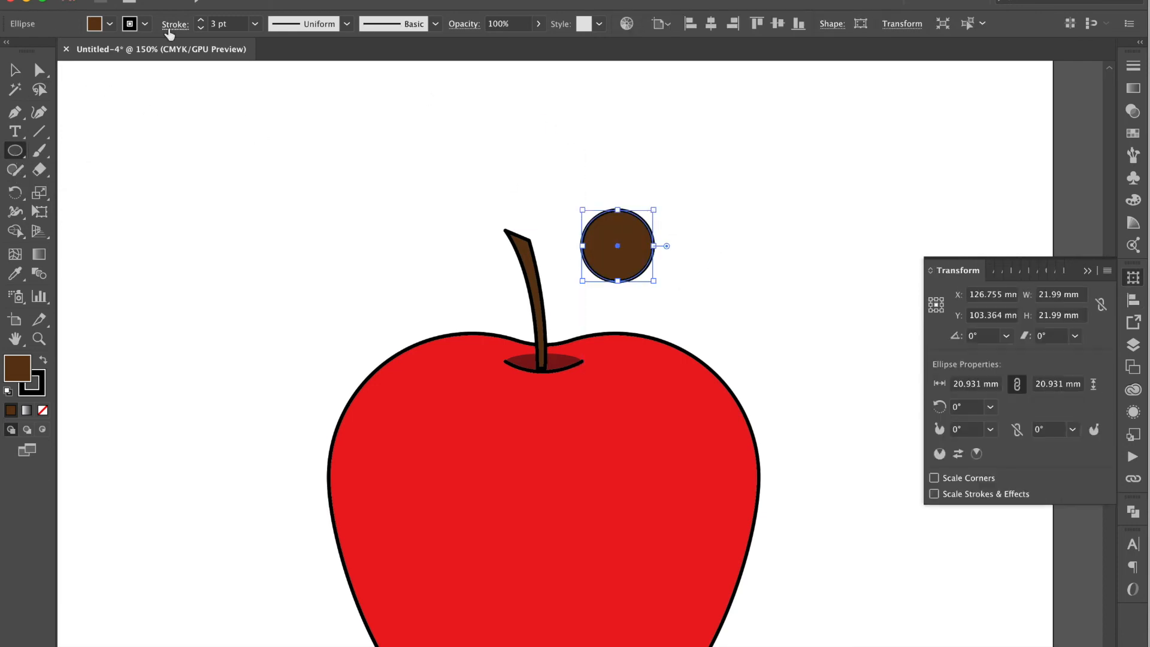
{"action": "left_click", "coordinate": [40, 70]}
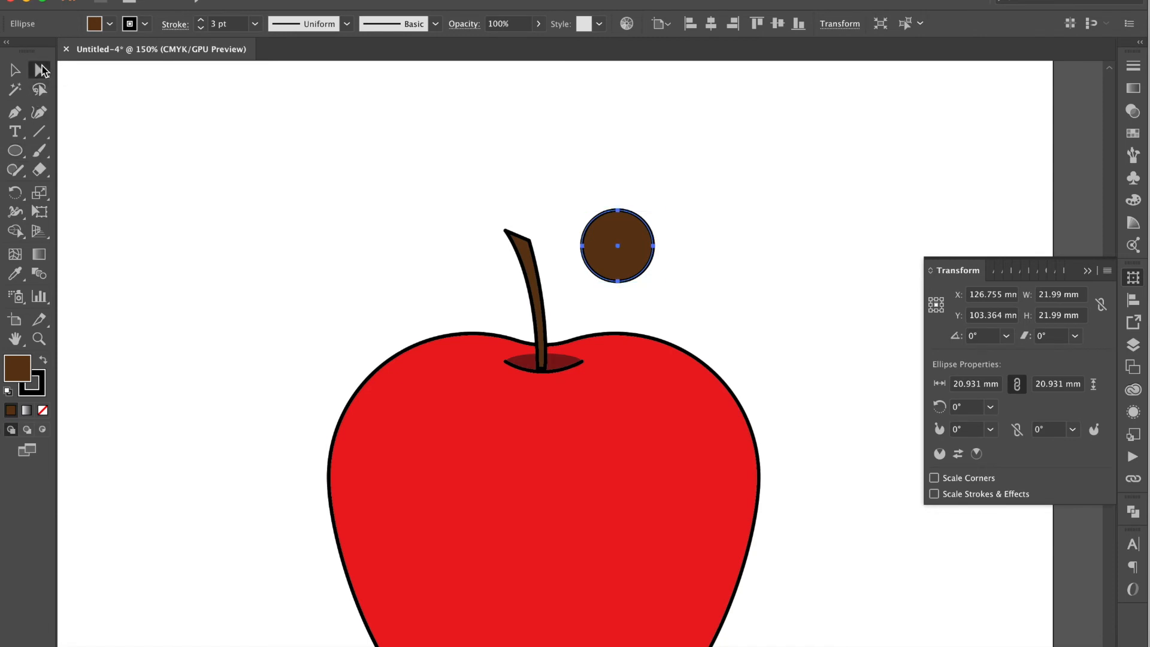
{"action": "left_click", "coordinate": [617, 210]}
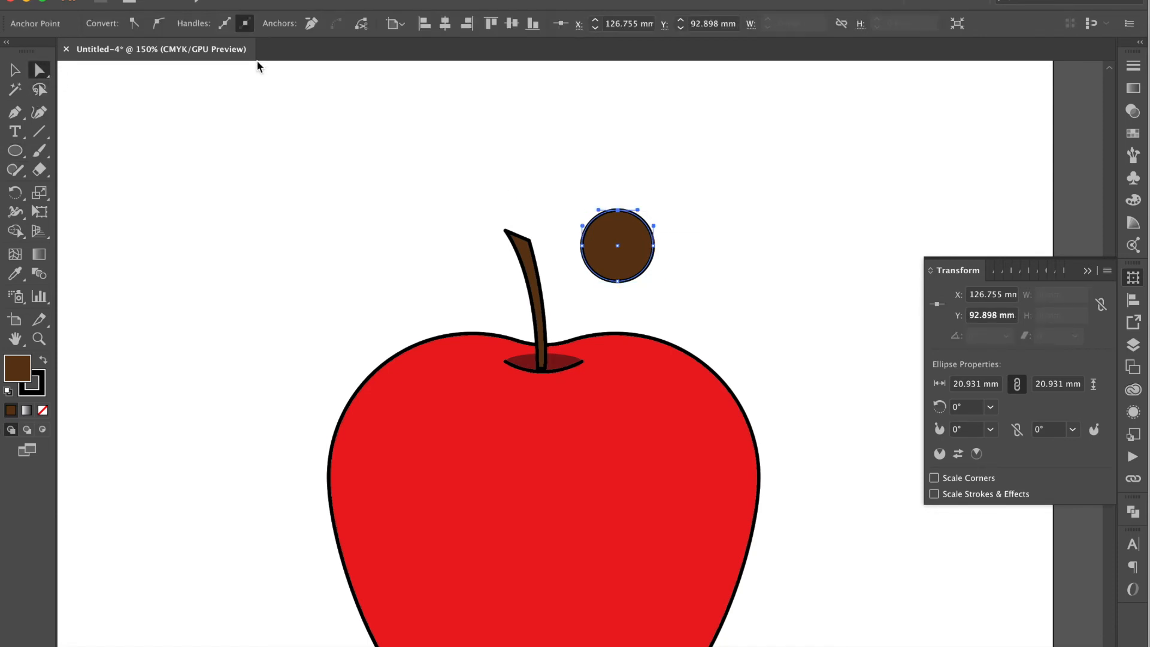
{"action": "left_click", "coordinate": [134, 23]}
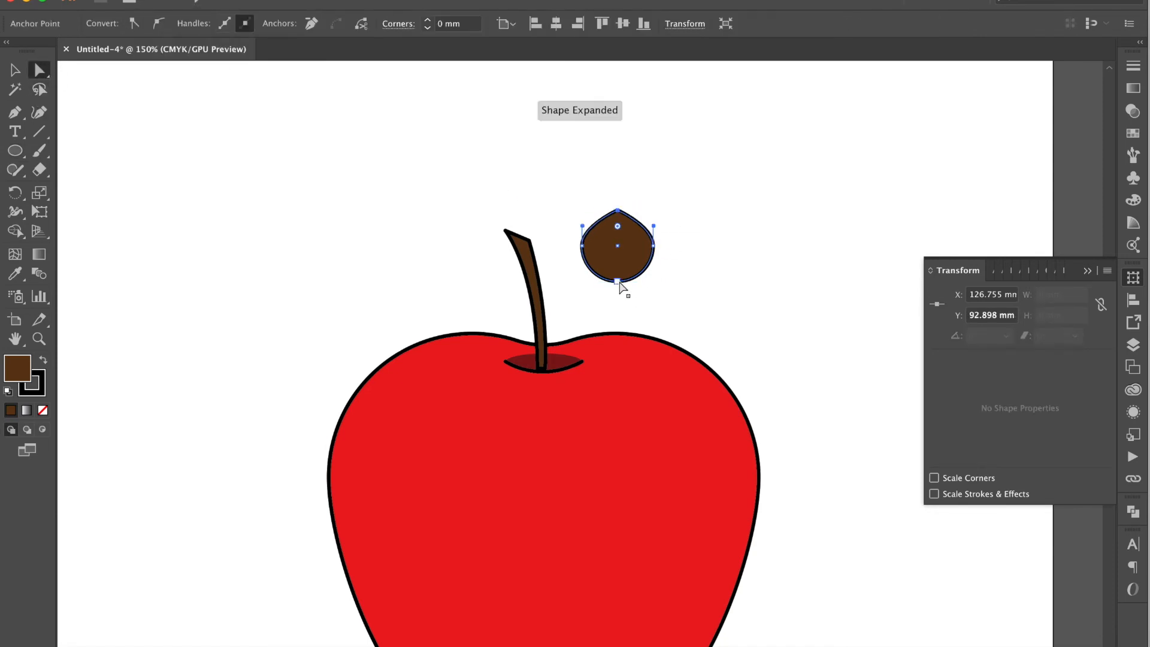
{"action": "left_click", "coordinate": [617, 281]}
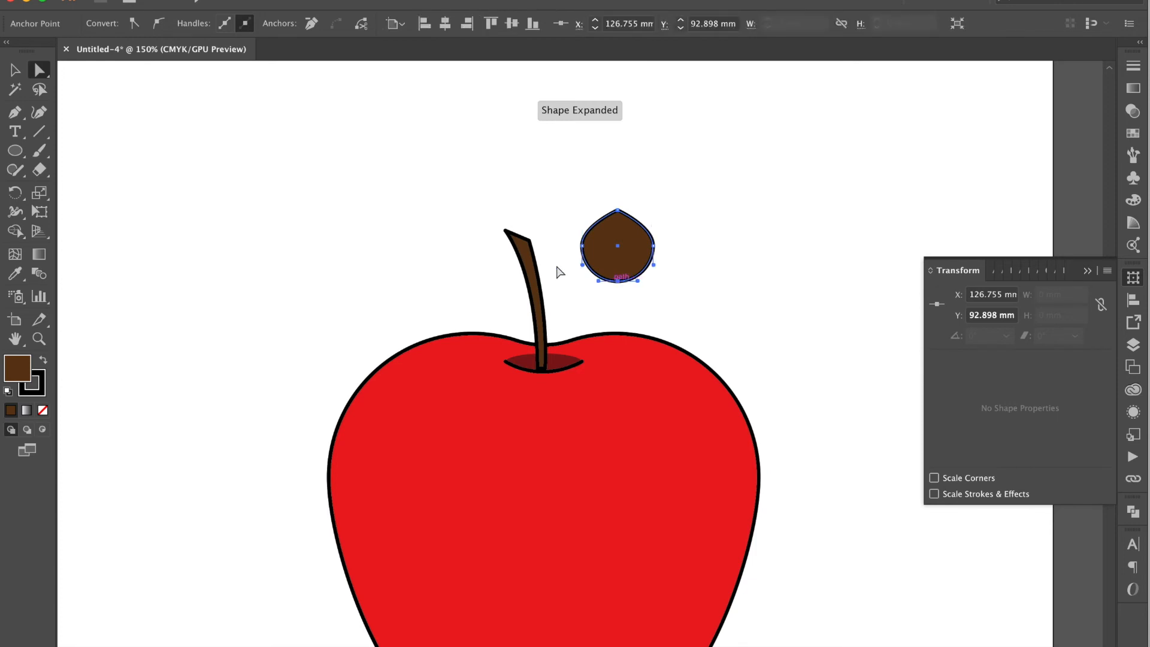
{"action": "left_click", "coordinate": [133, 24]}
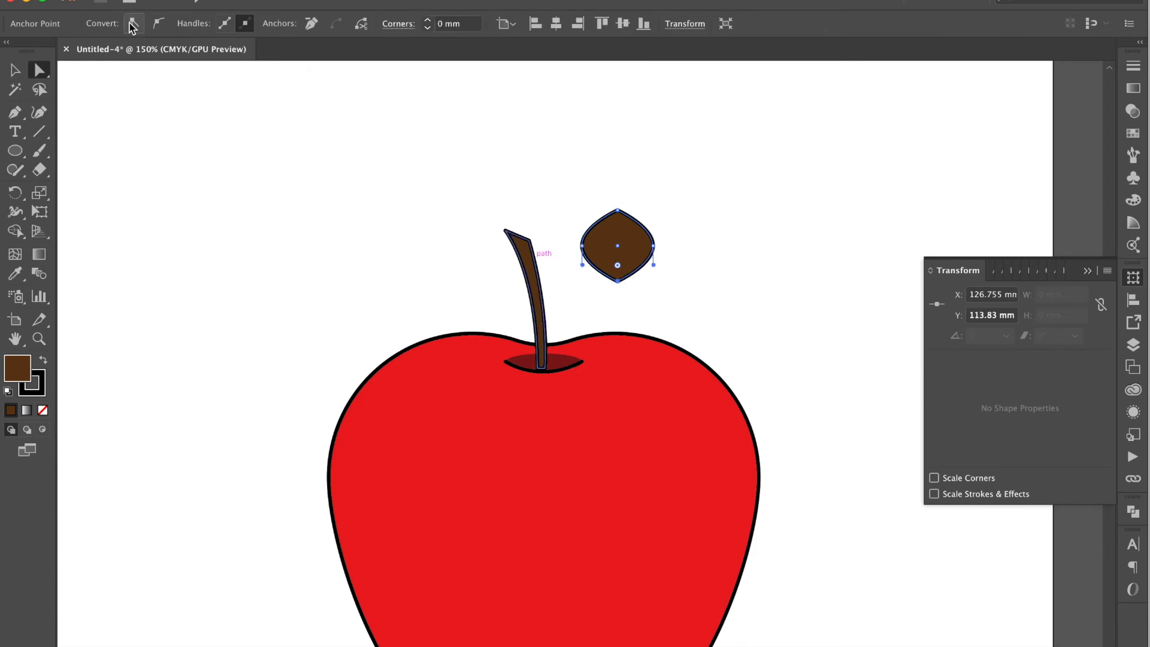
Fill the pointed shape green and reshape it into a narrow leaf, tilted up and to the right with its tip against the stem
{"action": "left_click", "coordinate": [1133, 136]}
{"action": "left_click", "coordinate": [968, 120]}
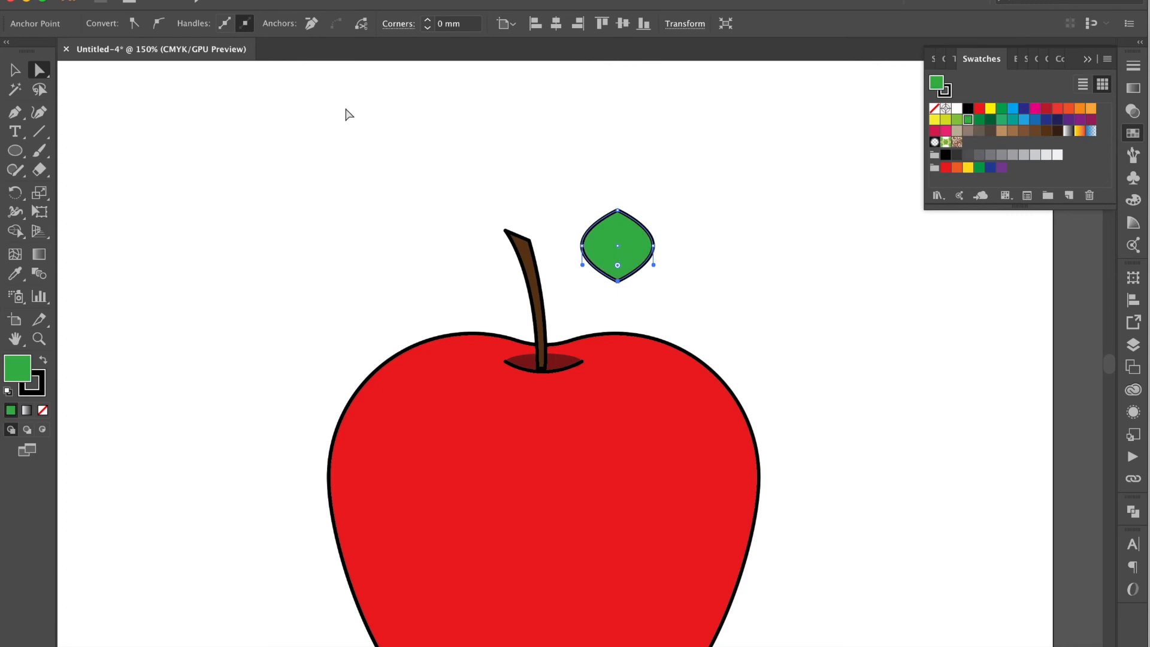
{"action": "left_click", "coordinate": [15, 69]}
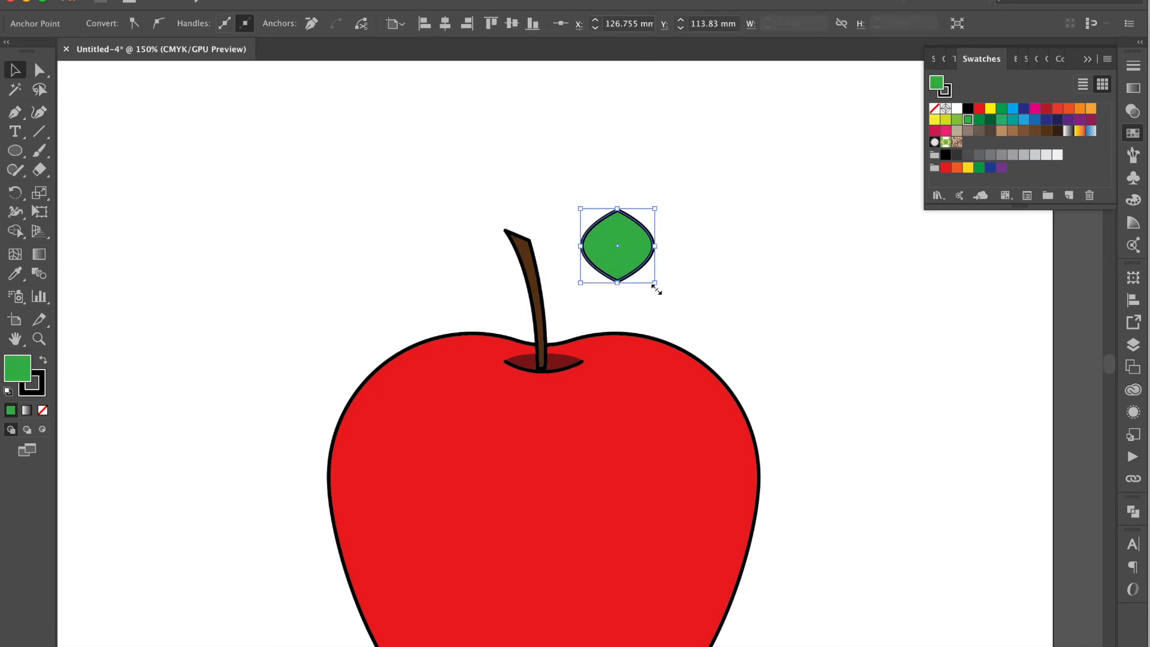
{"action": "left_click_drag", "start_coordinate": [654, 286], "coordinate": [625, 310]}
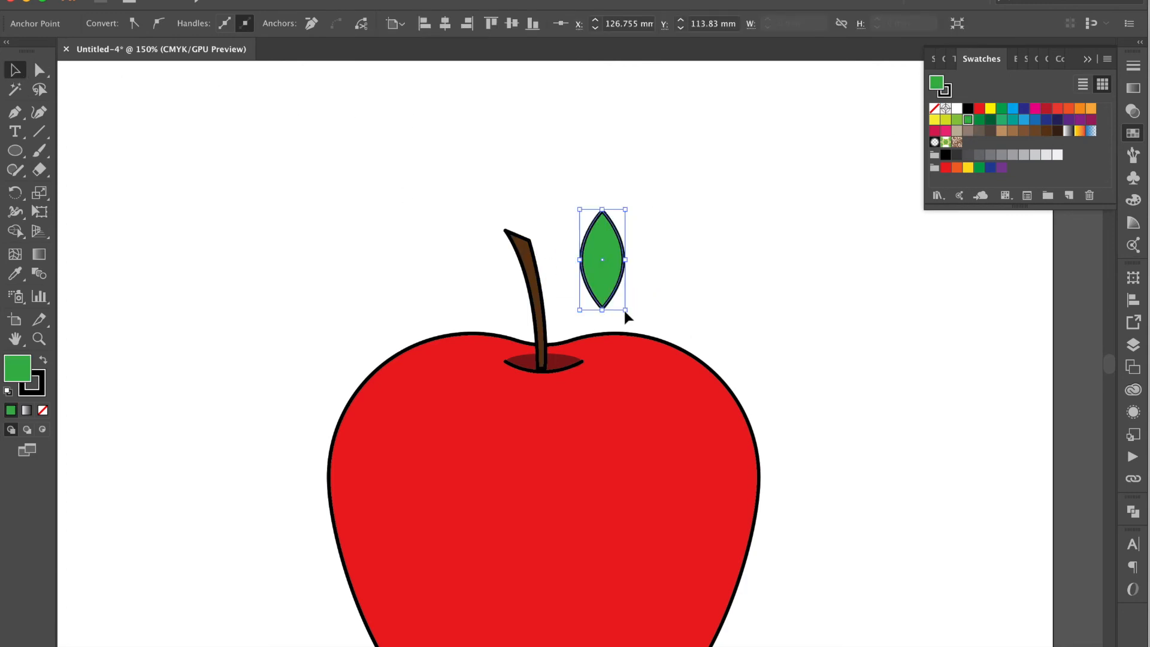
{"action": "left_click_drag", "start_coordinate": [632, 205], "coordinate": [590, 298]}
{"action": "left_click", "coordinate": [626, 254]}
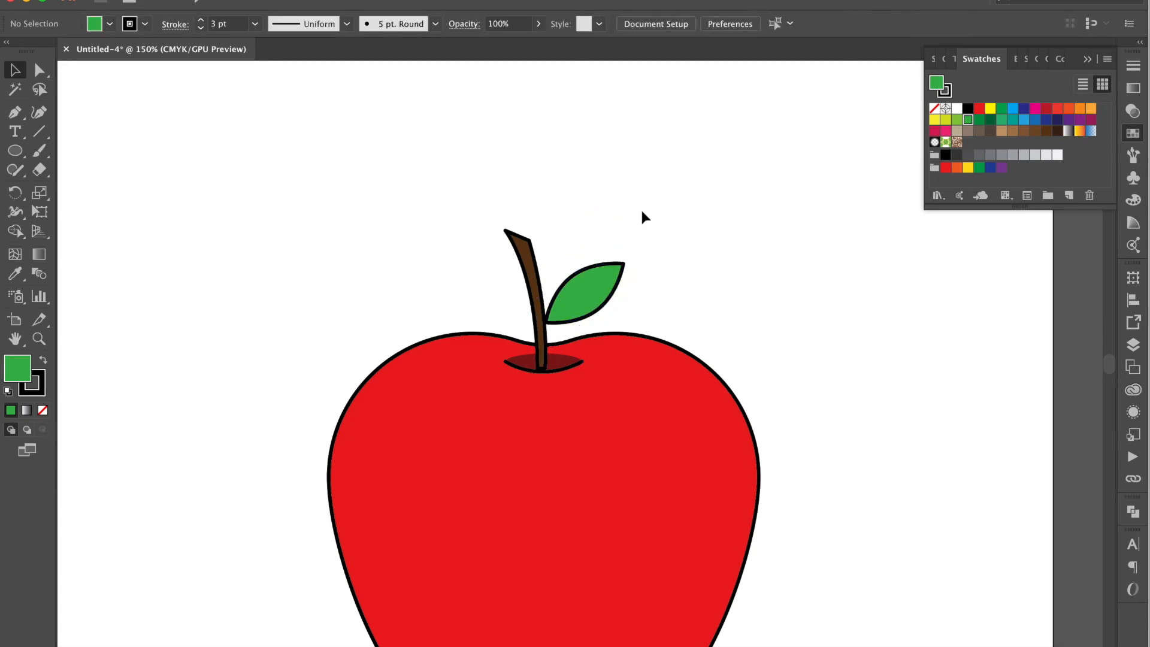
Draw a circle about 93 mm across on the blank artboard and fill it with the bright red swatch
{"action": "key", "text": "super+0"}
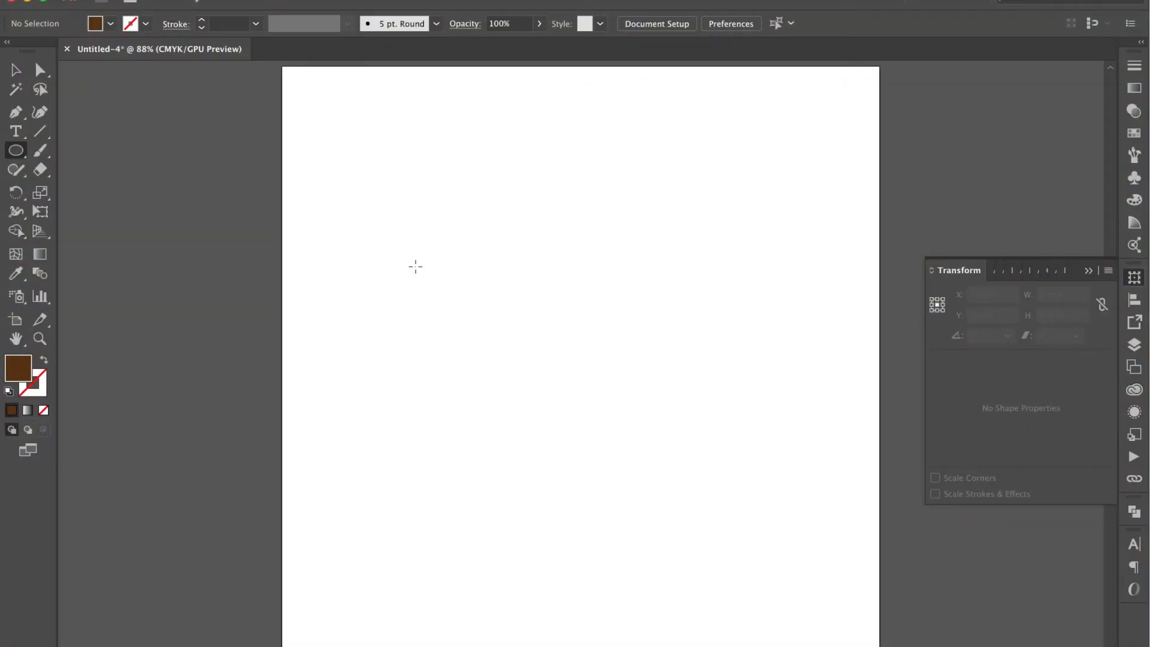
{"action": "left_click_drag", "start_coordinate": [421, 265], "coordinate": [533, 451]}
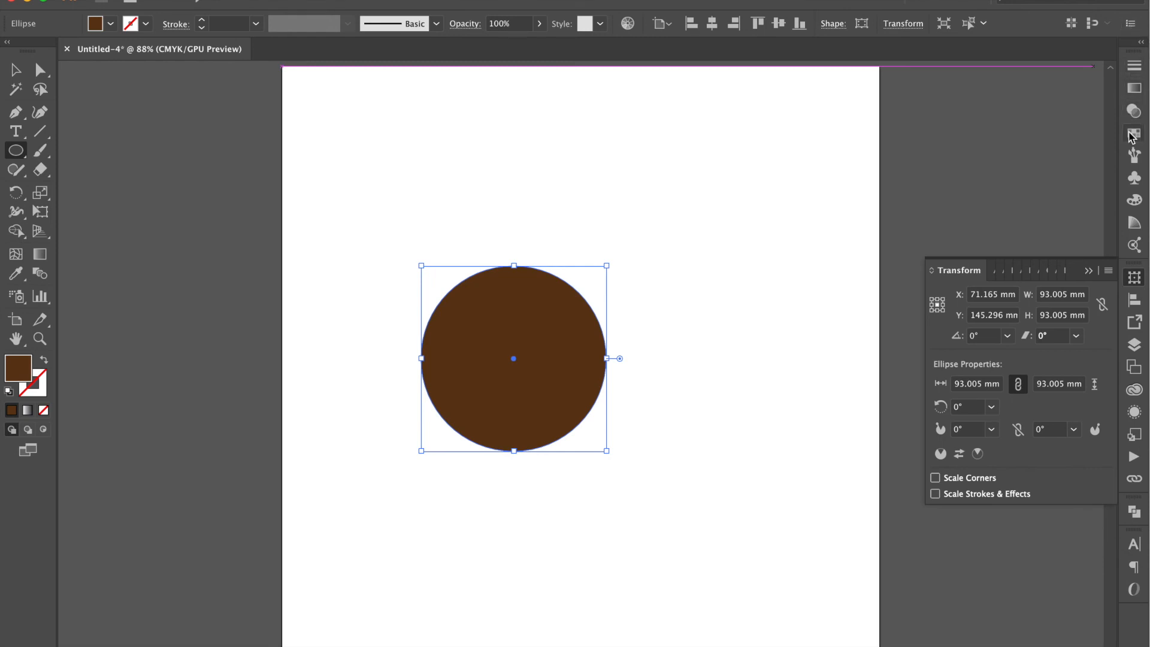
{"action": "left_click", "coordinate": [1132, 134]}
{"action": "left_click", "coordinate": [1049, 110]}
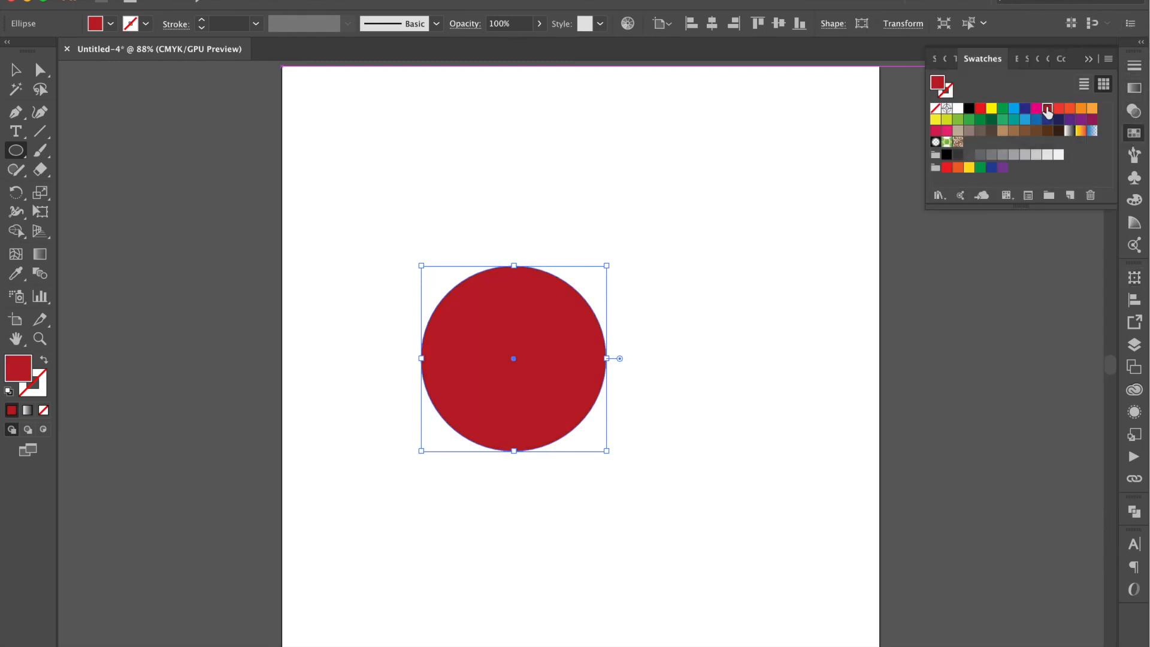
{"action": "left_click", "coordinate": [981, 109]}
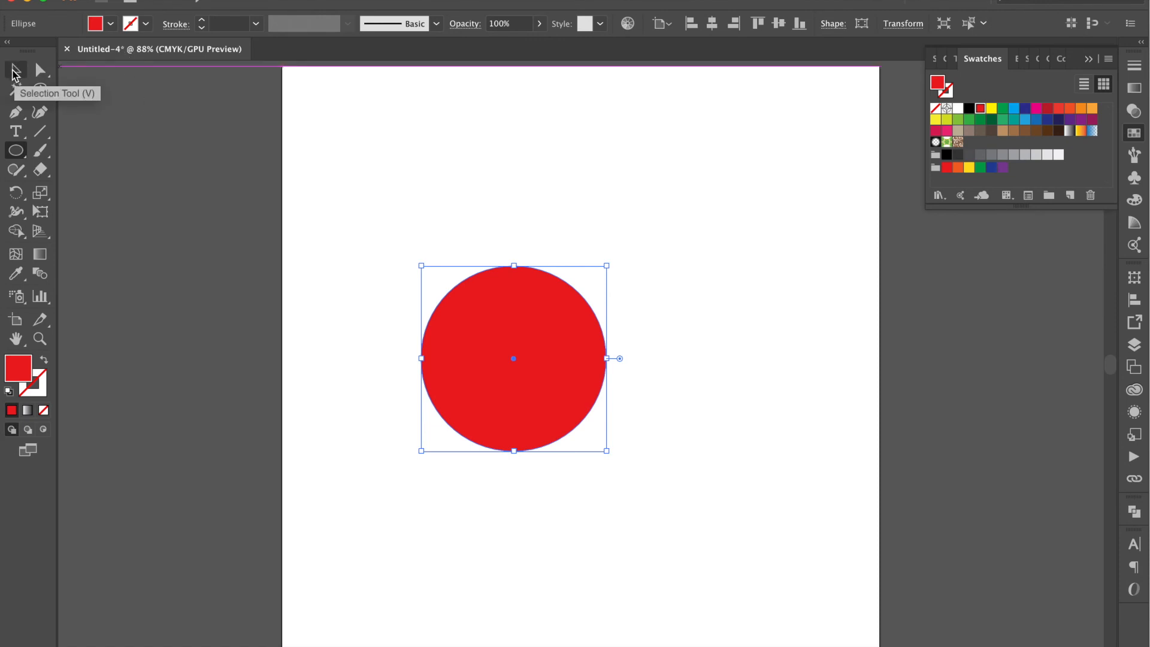
Move the red circle's bottom anchor straight down to about Y 220.66 mm to form an egg shape, and select the whole shape
{"action": "left_click", "coordinate": [40, 70]}
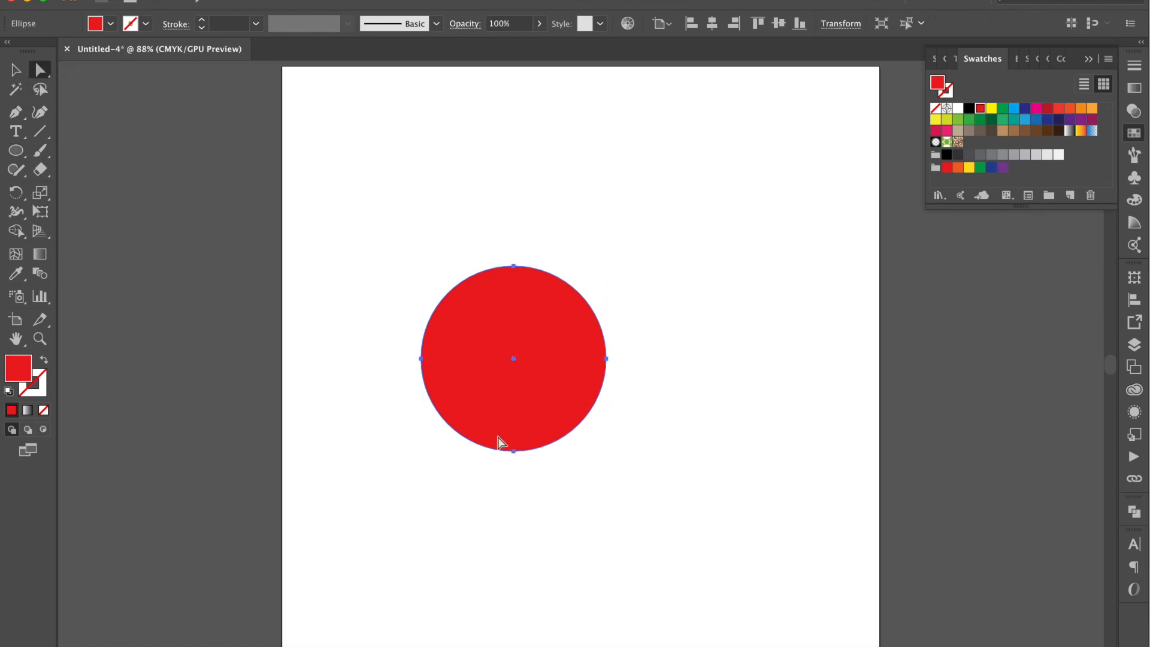
{"action": "left_click", "coordinate": [513, 452]}
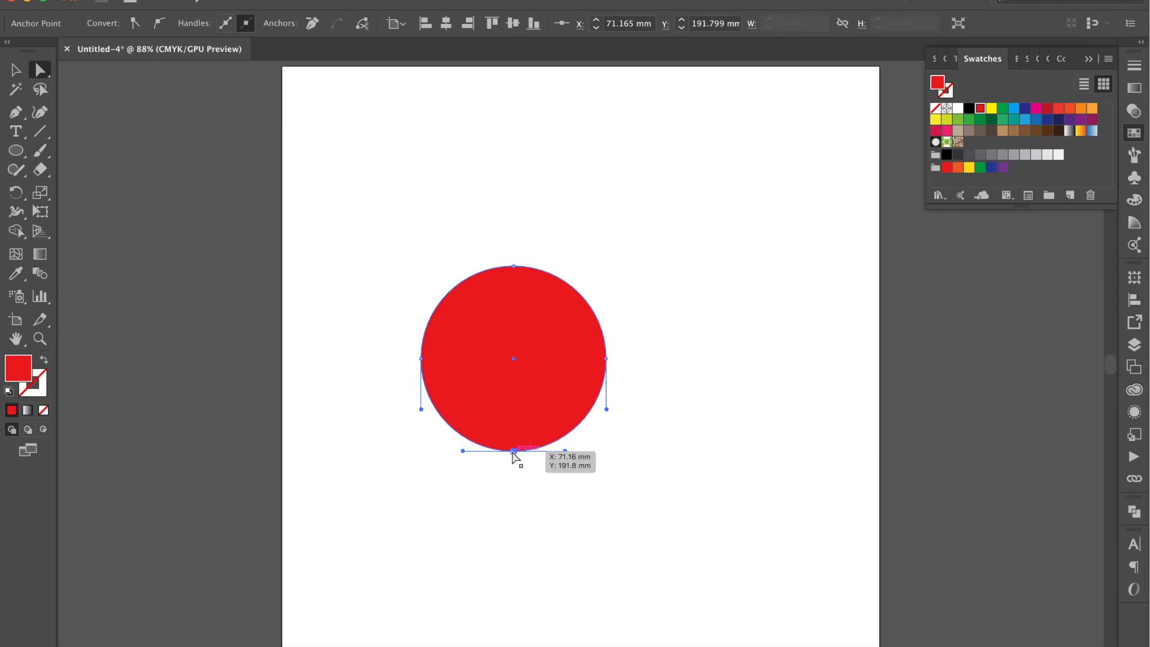
{"action": "left_click_drag", "start_coordinate": [513, 451], "coordinate": [512, 508]}
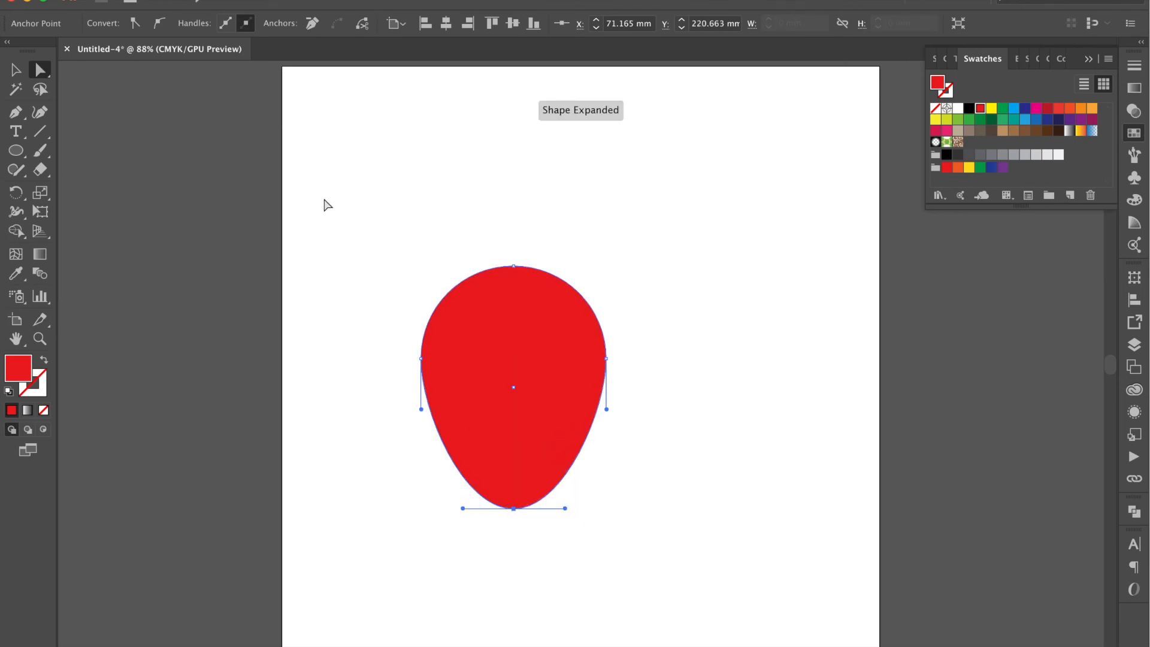
{"action": "left_click", "coordinate": [16, 71]}
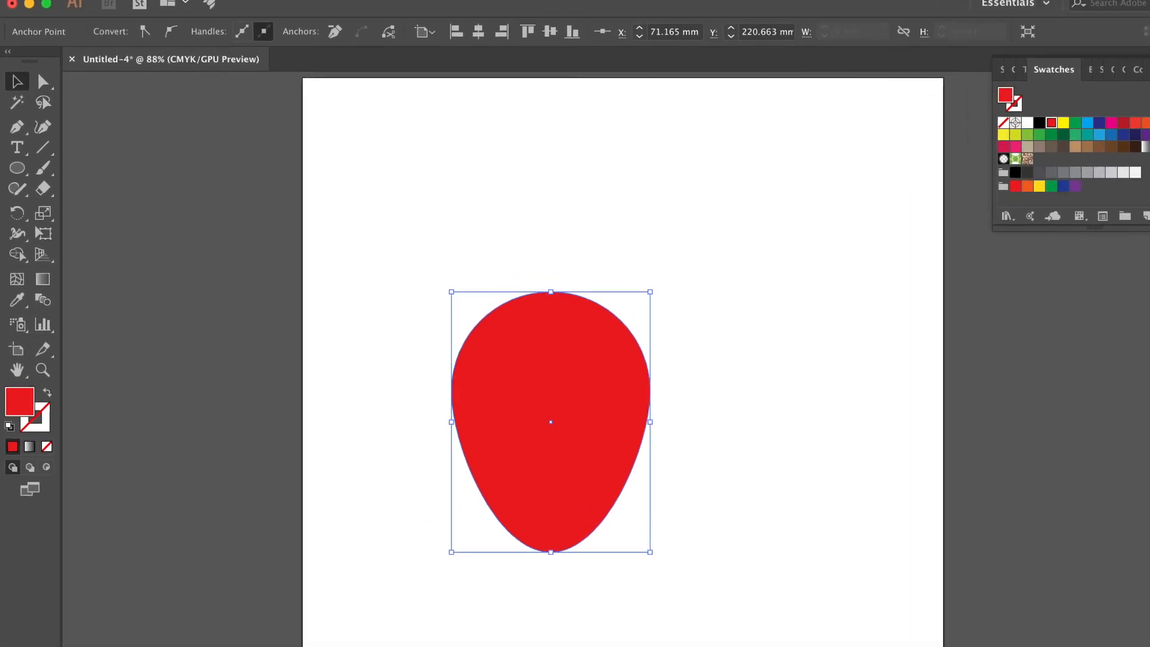
Open the 3D Revolve effect for the red egg shape, with the full shading options shown and the preview enabled
{"action": "left_click", "coordinate": [350, 0]}
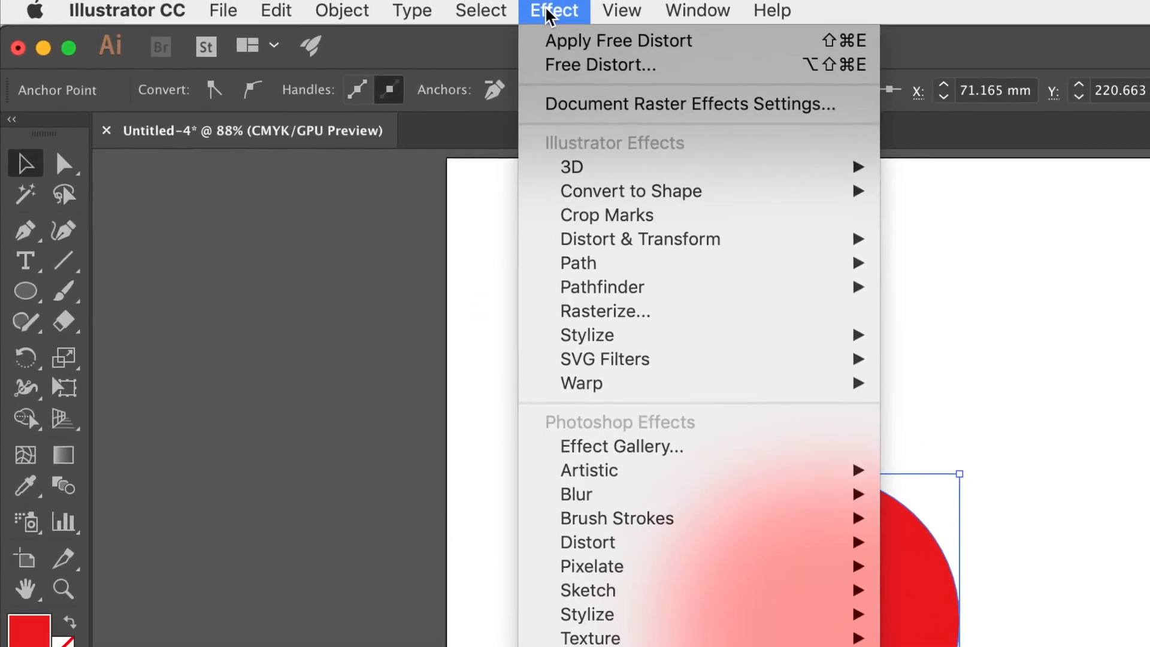
{"action": "mouse_move", "coordinate": [839, 167]}
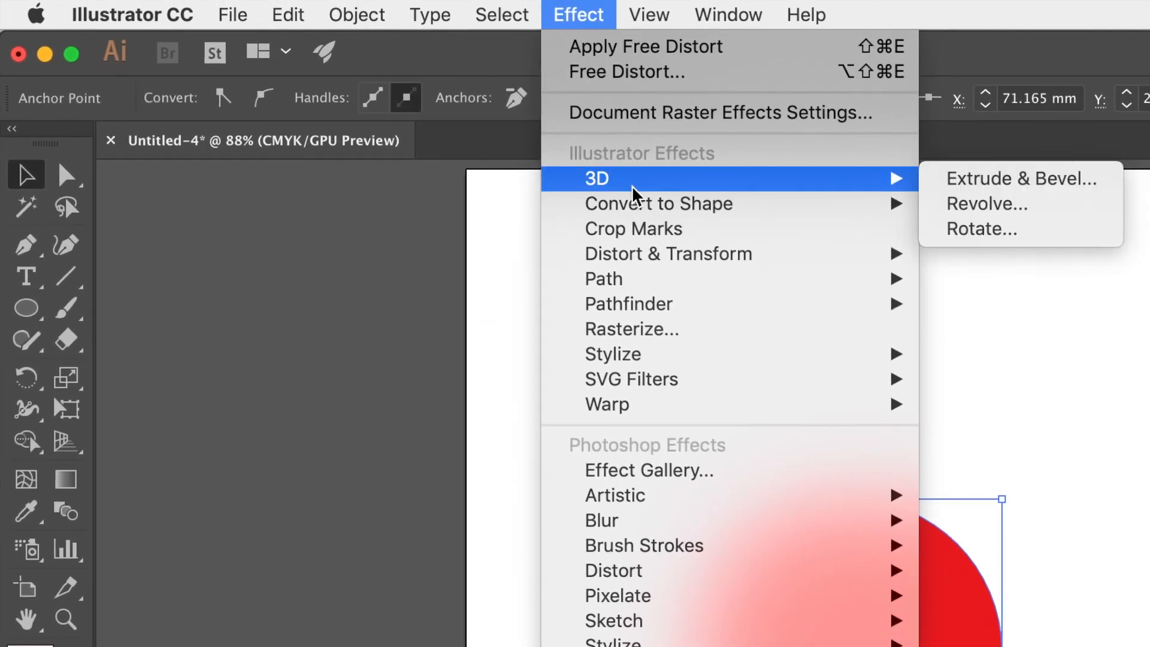
{"action": "left_click", "coordinate": [994, 205]}
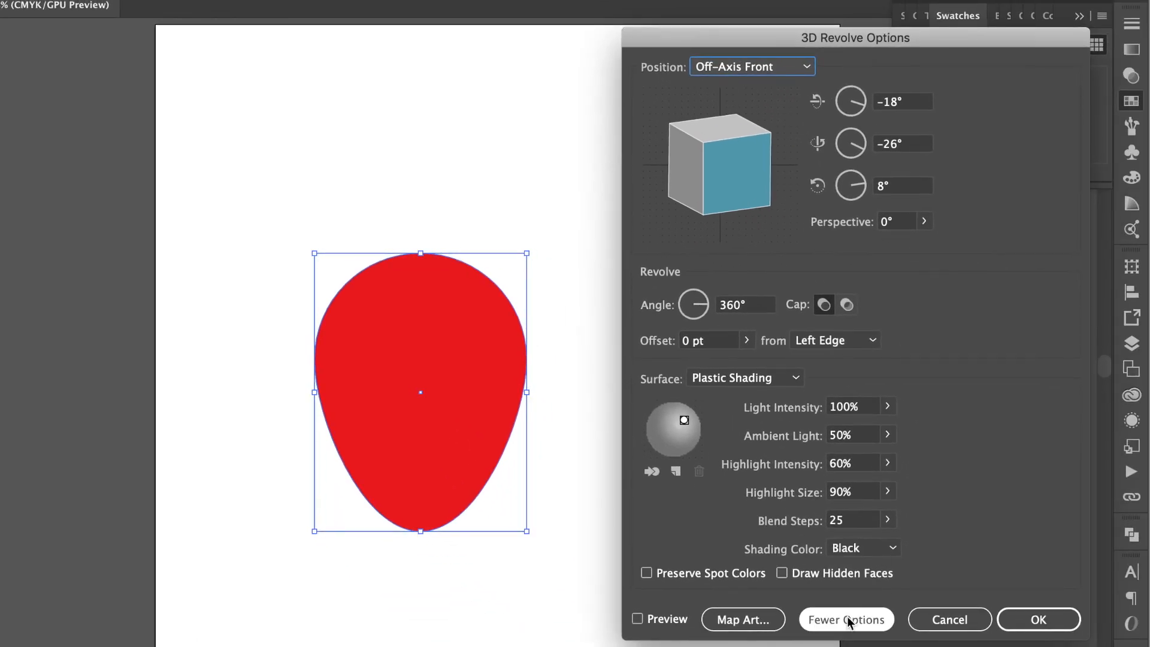
{"action": "left_click", "coordinate": [848, 620]}
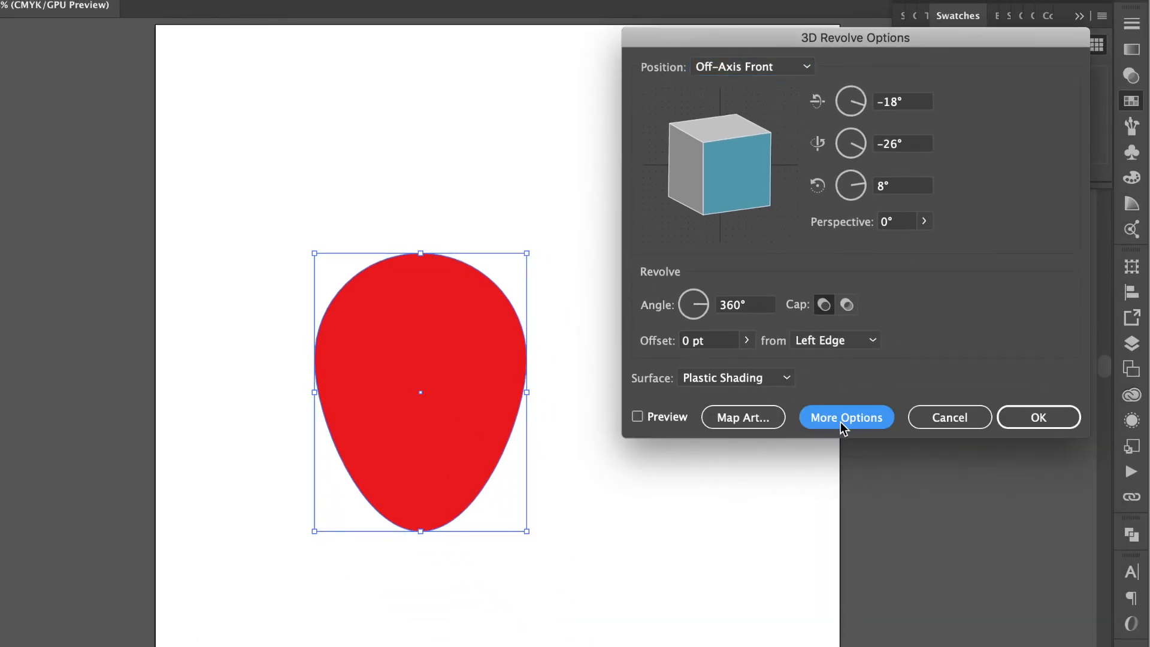
{"action": "left_click", "coordinate": [842, 423]}
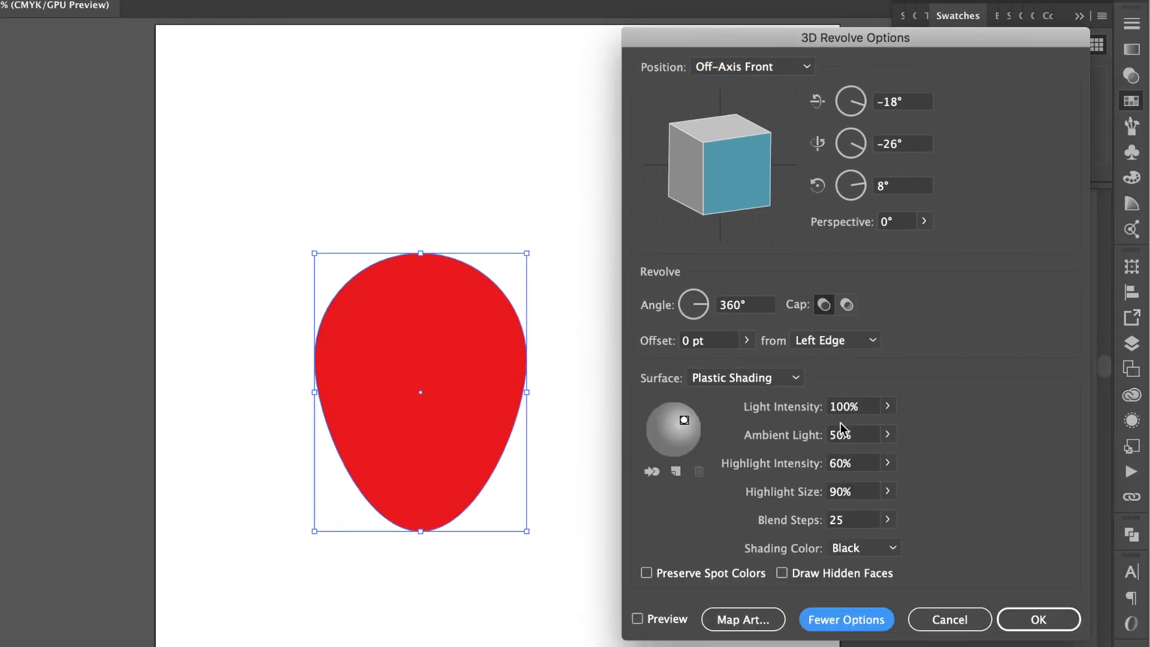
{"action": "left_click", "coordinate": [637, 618]}
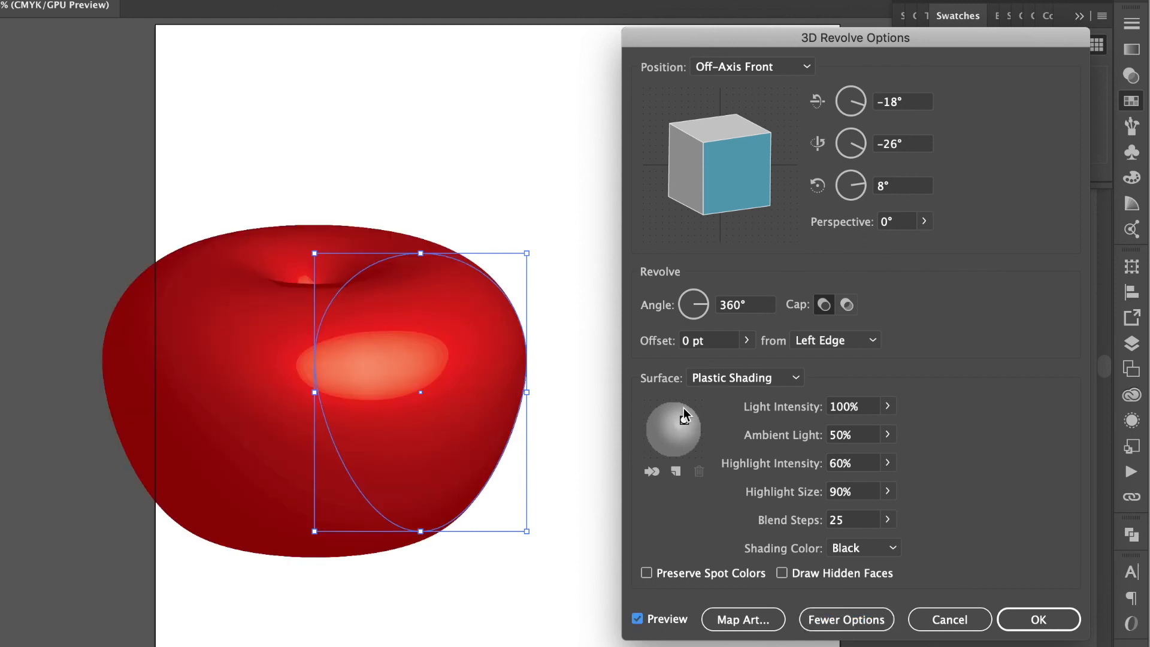
Shift the revolve light toward the sphere's upper right so the highlight falls on the apple's upper-right side, and apply the 3D effect
{"action": "left_click_drag", "start_coordinate": [686, 420], "coordinate": [691, 418]}
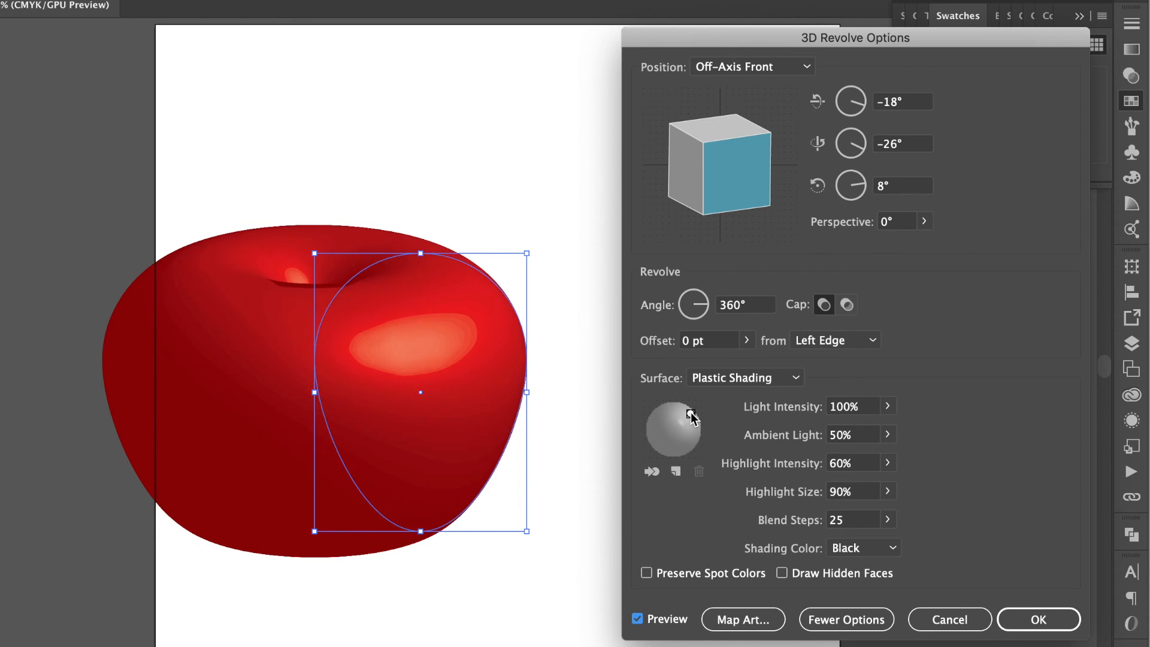
{"action": "left_click_drag", "start_coordinate": [692, 418], "coordinate": [689, 416]}
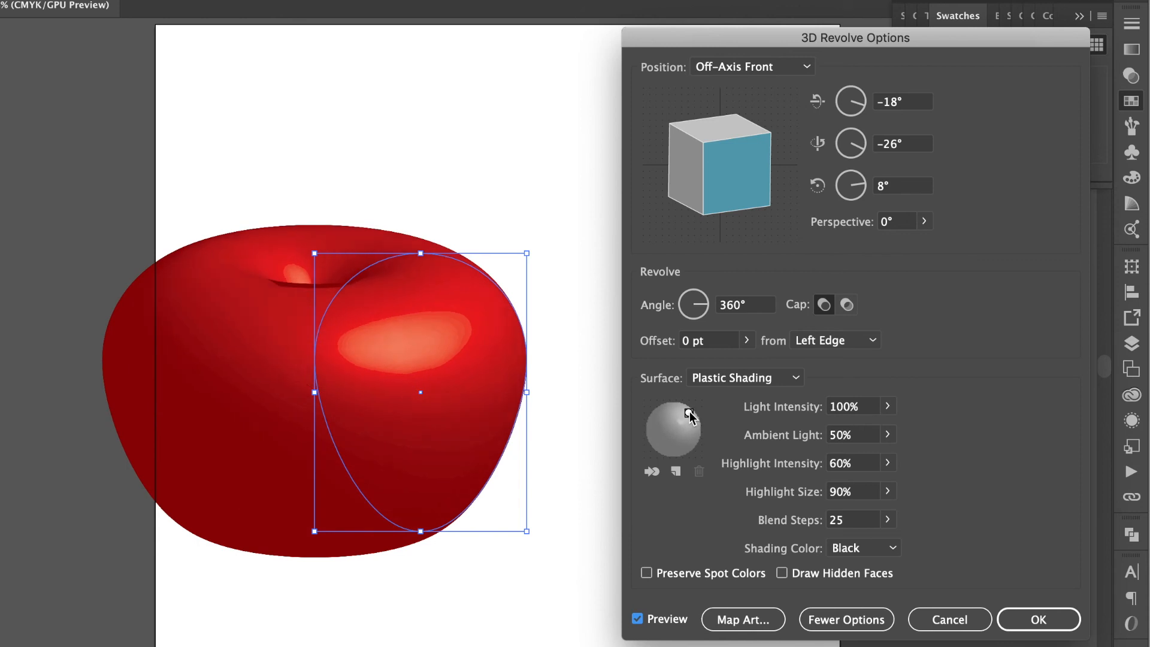
{"action": "left_click", "coordinate": [1038, 621]}
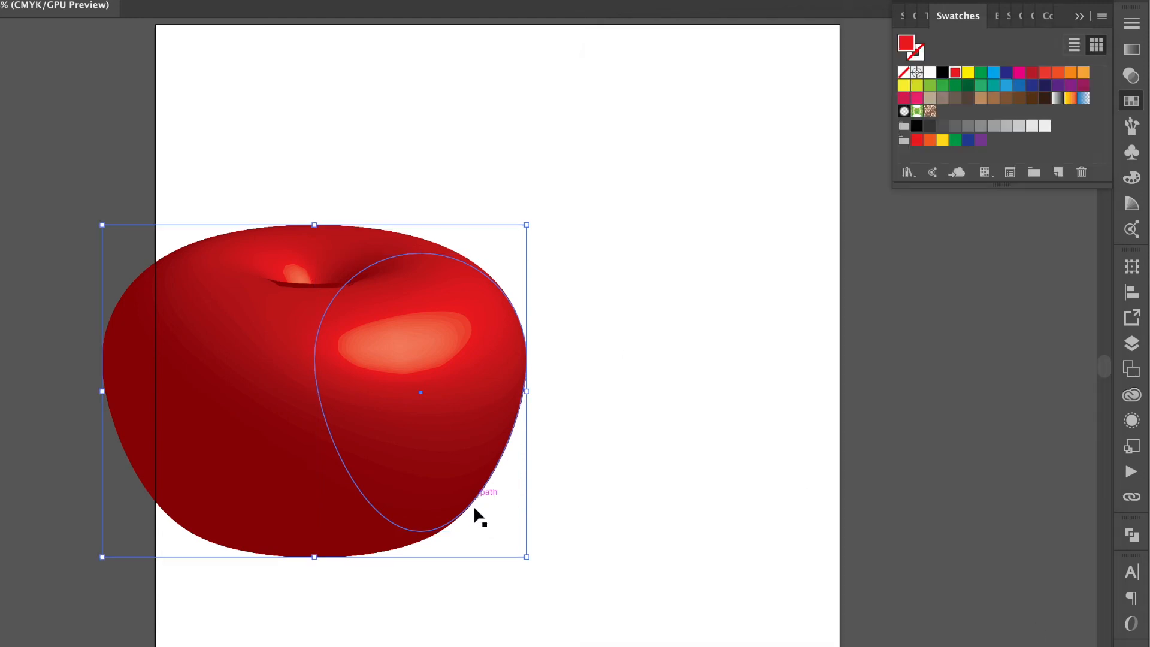
Resize the 3D apple to make it narrower in proportion and smaller overall
{"action": "left_click_drag", "start_coordinate": [527, 558], "coordinate": [494, 574]}
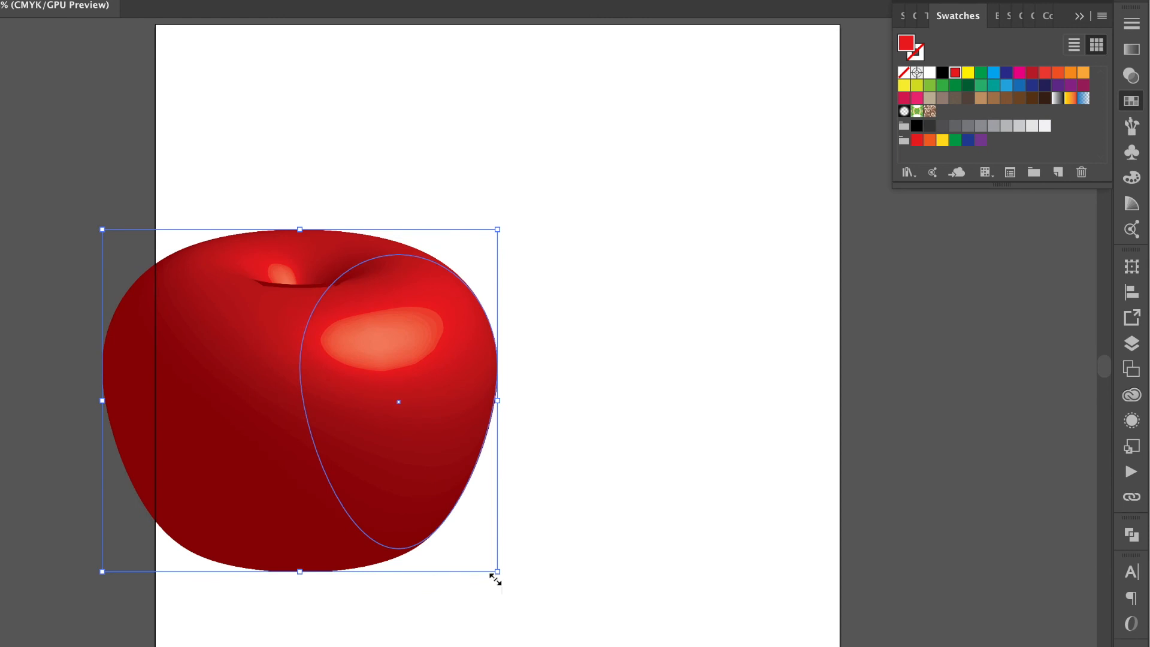
{"action": "left_click_drag", "start_coordinate": [498, 574], "coordinate": [484, 570]}
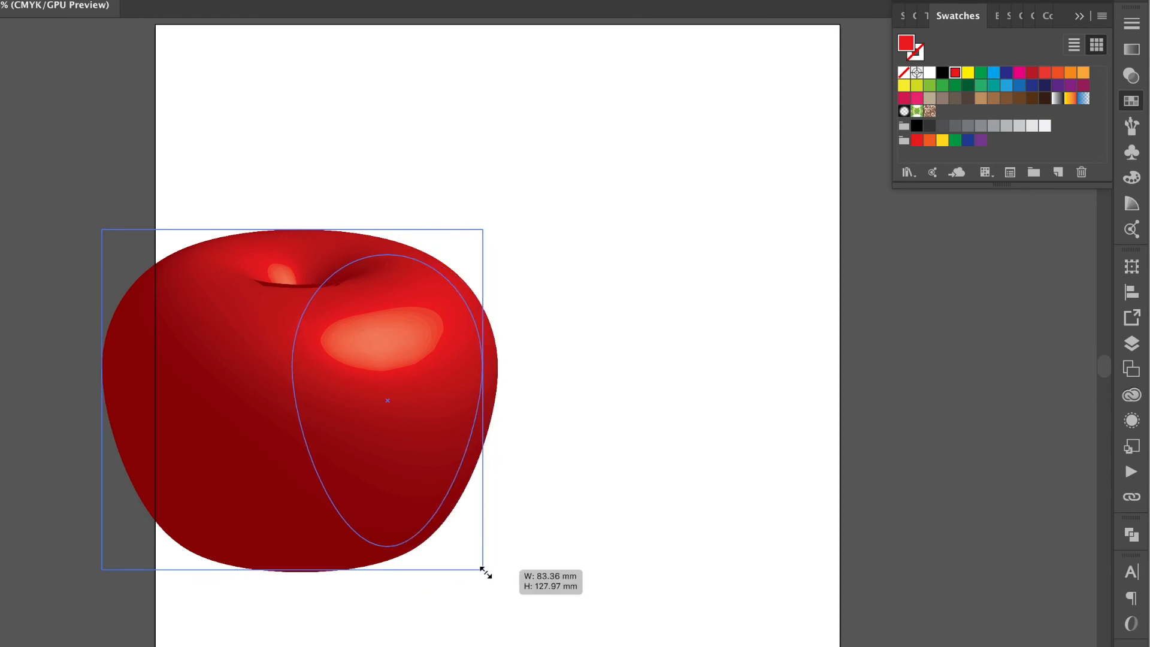
{"action": "left_click_drag", "start_coordinate": [484, 570], "coordinate": [430, 537]}
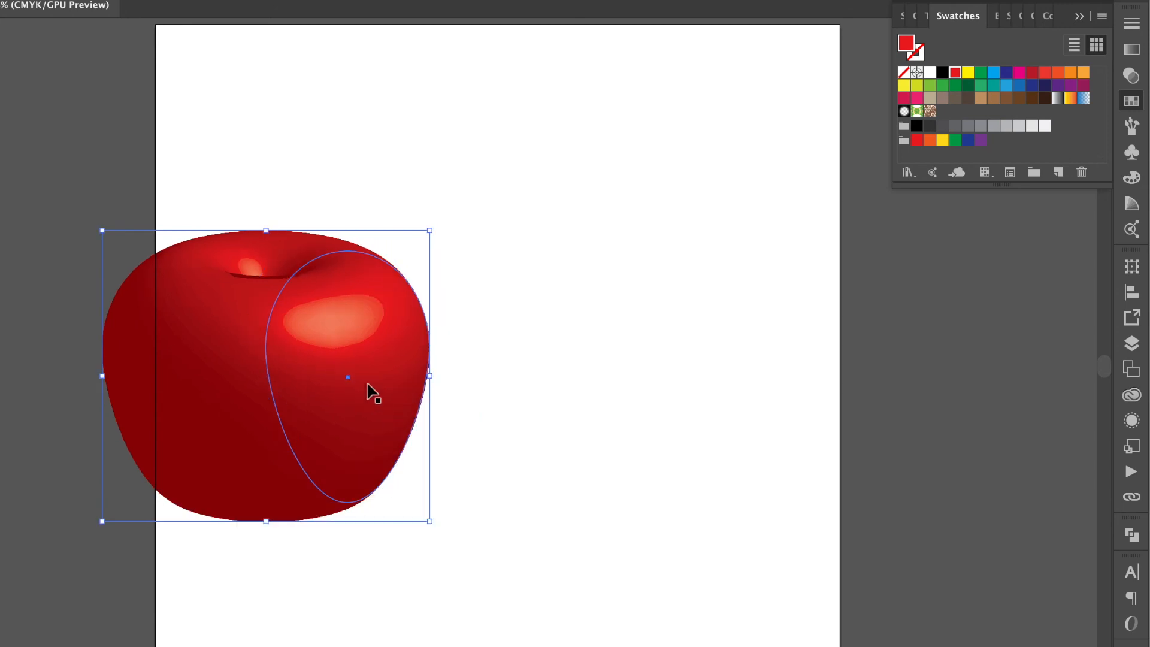
Move the apple onto the artboard, center it horizontally and vertically, and deselect it
{"action": "left_click_drag", "start_coordinate": [367, 385], "coordinate": [553, 405]}
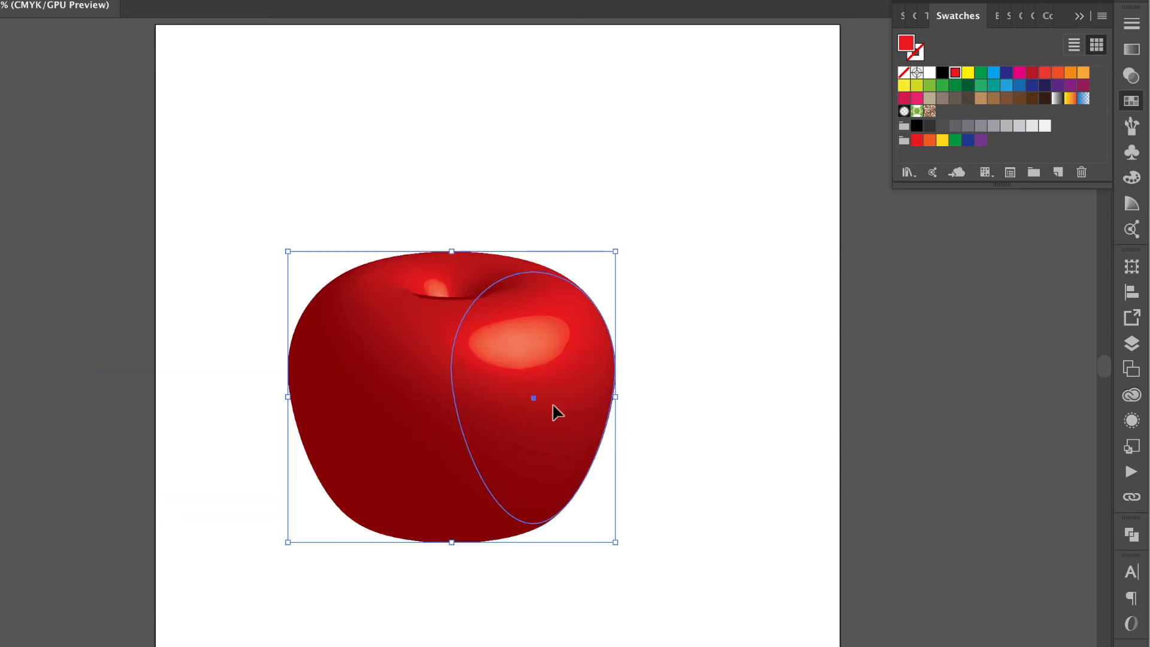
{"action": "left_click", "coordinate": [1131, 290]}
{"action": "left_click", "coordinate": [942, 307]}
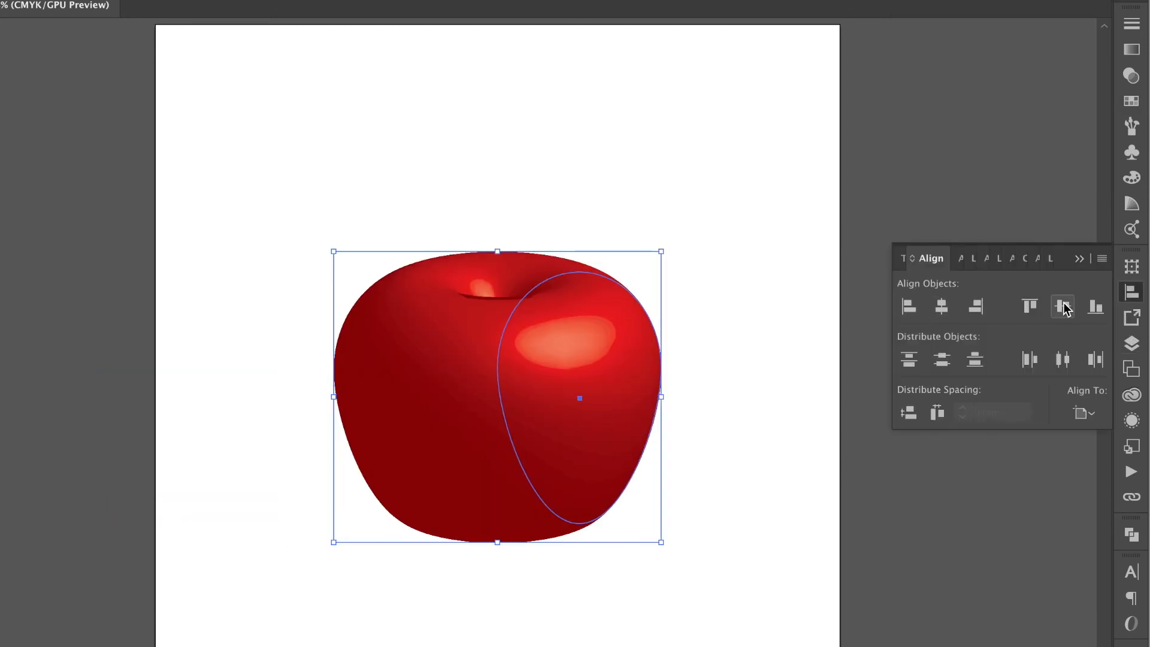
{"action": "left_click", "coordinate": [1064, 306]}
{"action": "left_click", "coordinate": [689, 163]}
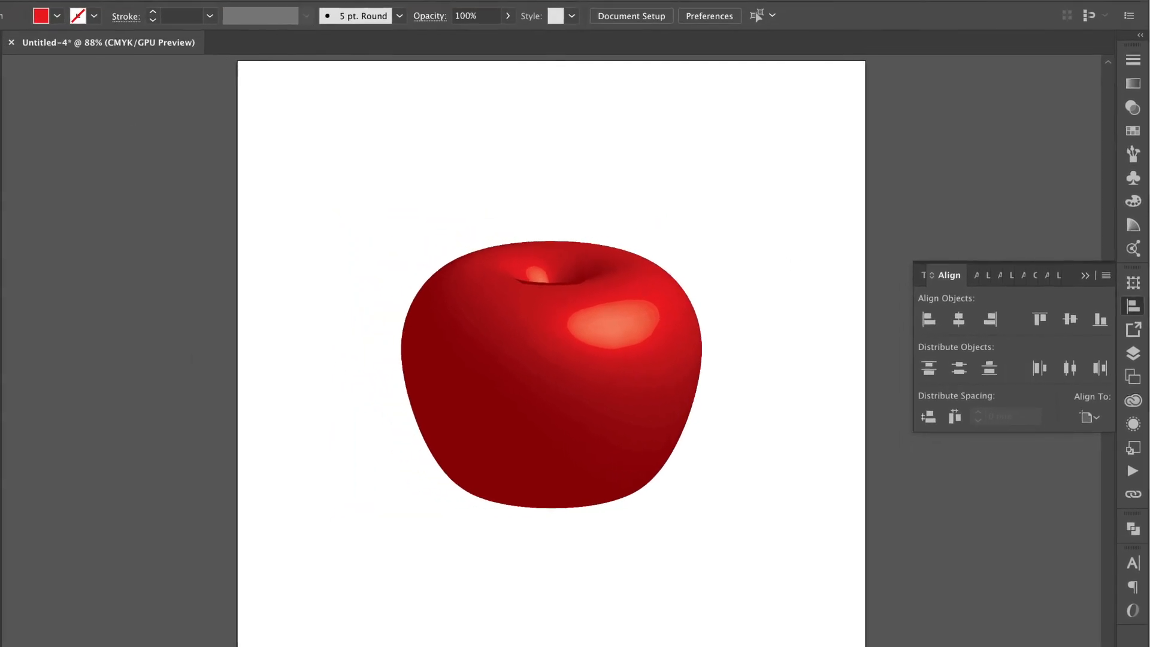
Draw a stem rectangle about 4.8 by 44.5 mm rising from the apple's dimple and fill it with brown C=40 M=70 Y=100 K=50
{"action": "left_click_drag", "start_coordinate": [15, 164], "coordinate": [64, 168]}
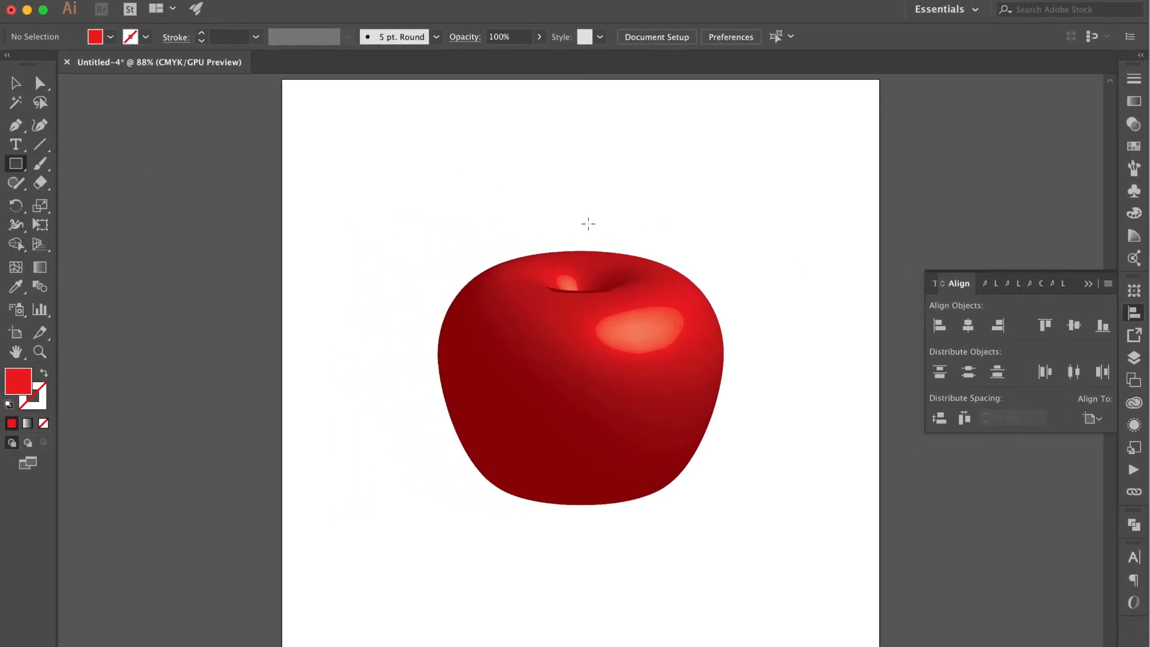
{"action": "left_click_drag", "start_coordinate": [575, 204], "coordinate": [585, 293]}
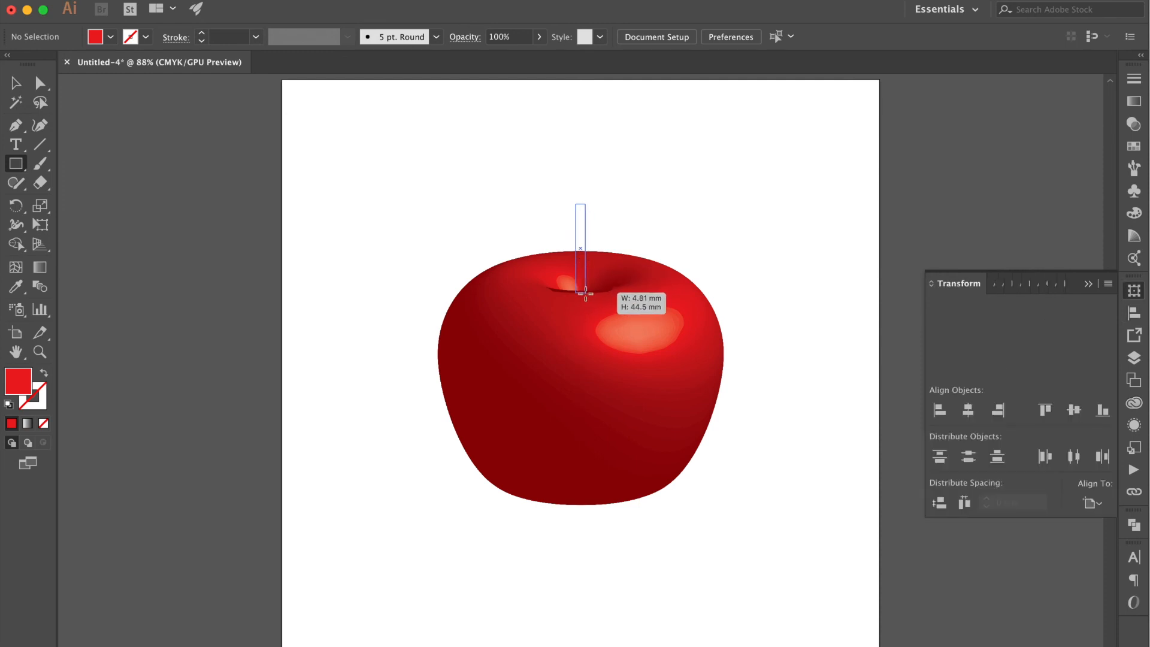
{"action": "key", "text": "super+equal"}
{"action": "key", "text": "super+equal"}
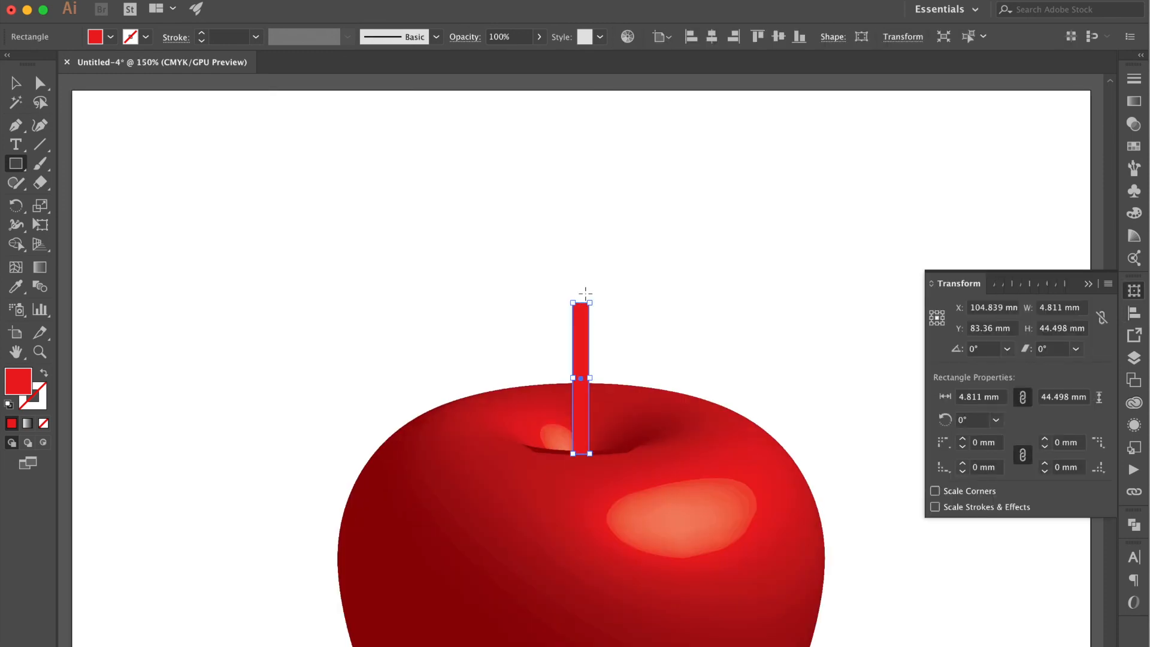
{"action": "left_click", "coordinate": [26, 79]}
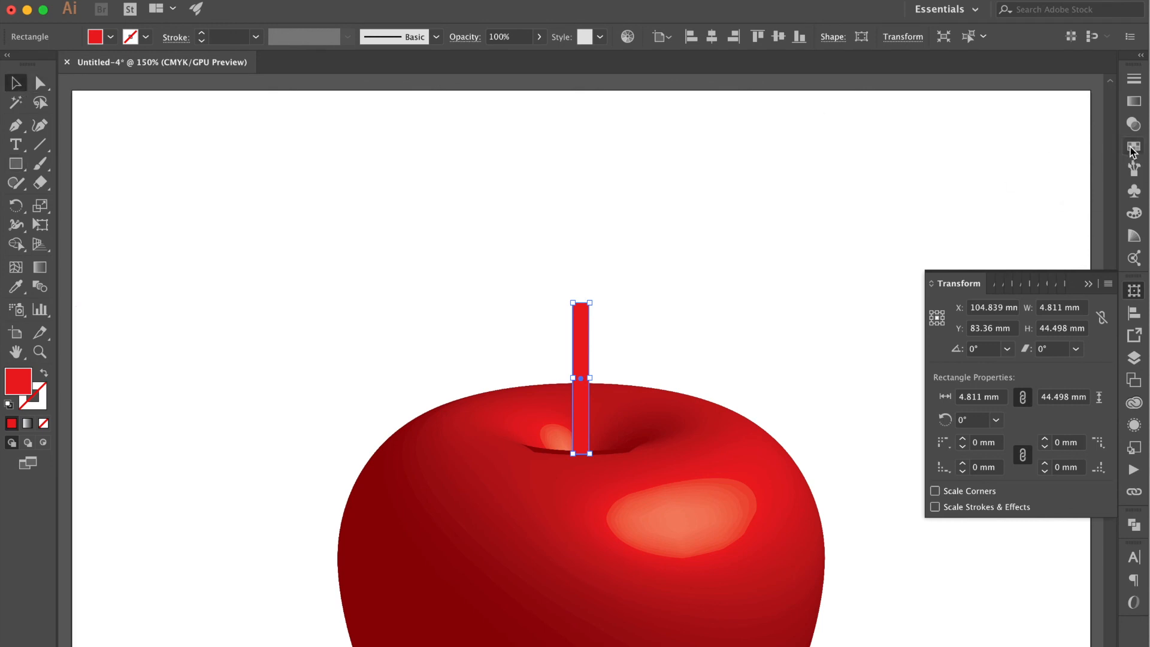
{"action": "left_click", "coordinate": [1134, 148]}
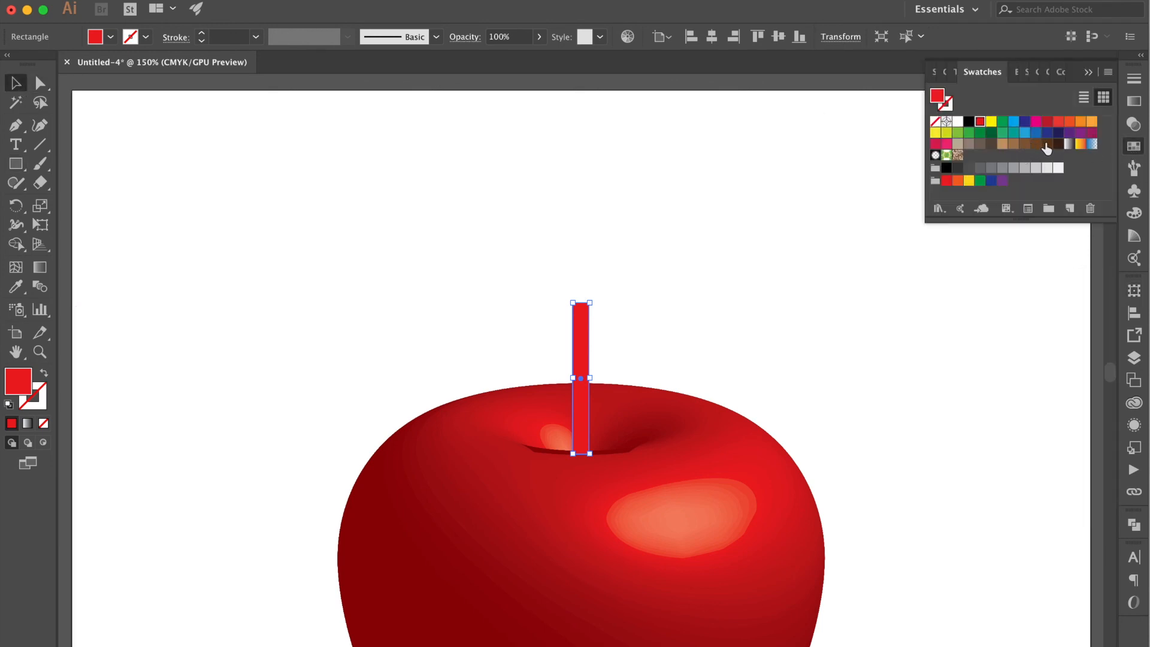
{"action": "left_click", "coordinate": [1050, 146]}
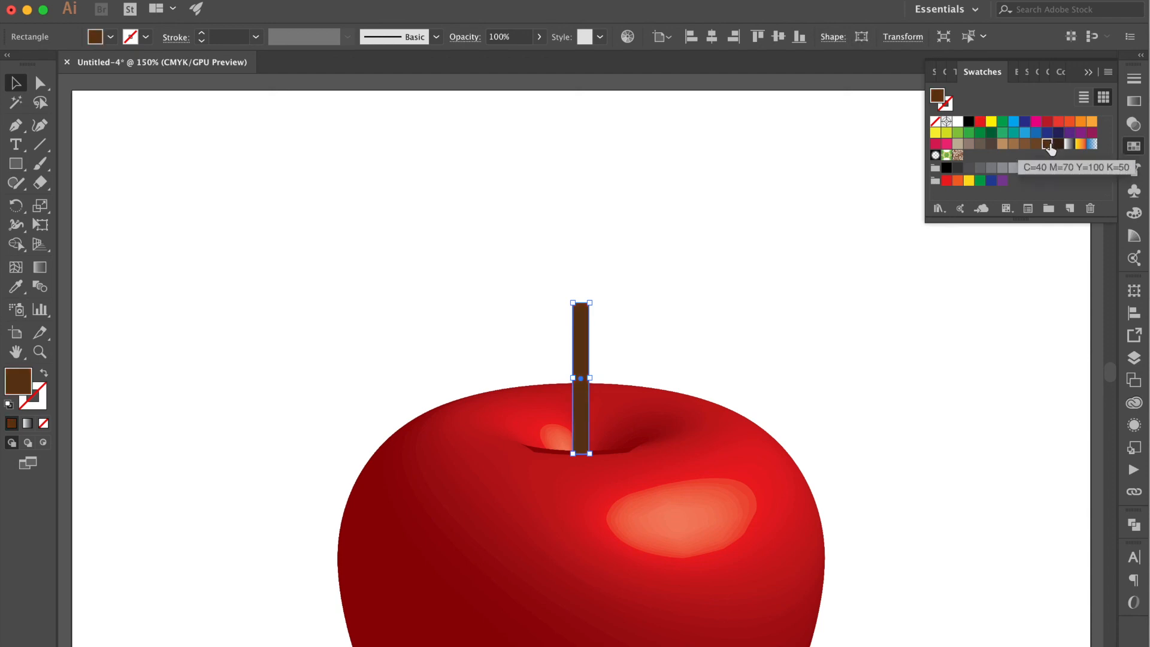
Fully round the two top corners of the brown stem to a 2.41 mm radius, keeping the bottom corners square
{"action": "key", "text": "a"}
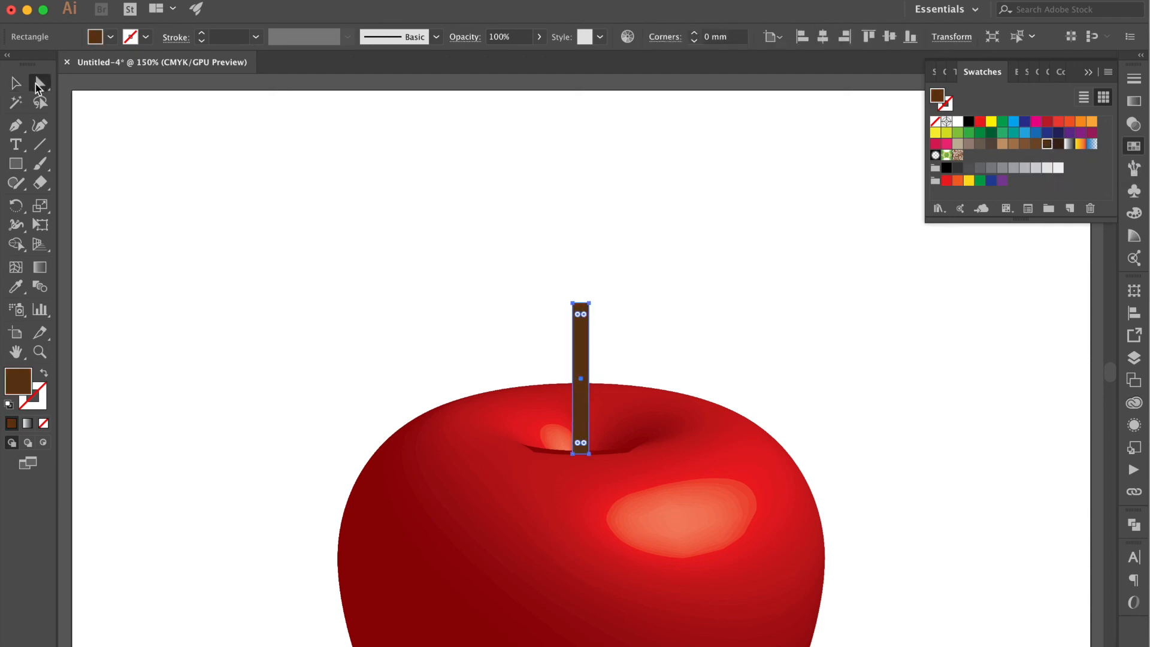
{"action": "key", "text": "super+equal"}
{"action": "left_click_drag", "start_coordinate": [515, 223], "coordinate": [609, 245]}
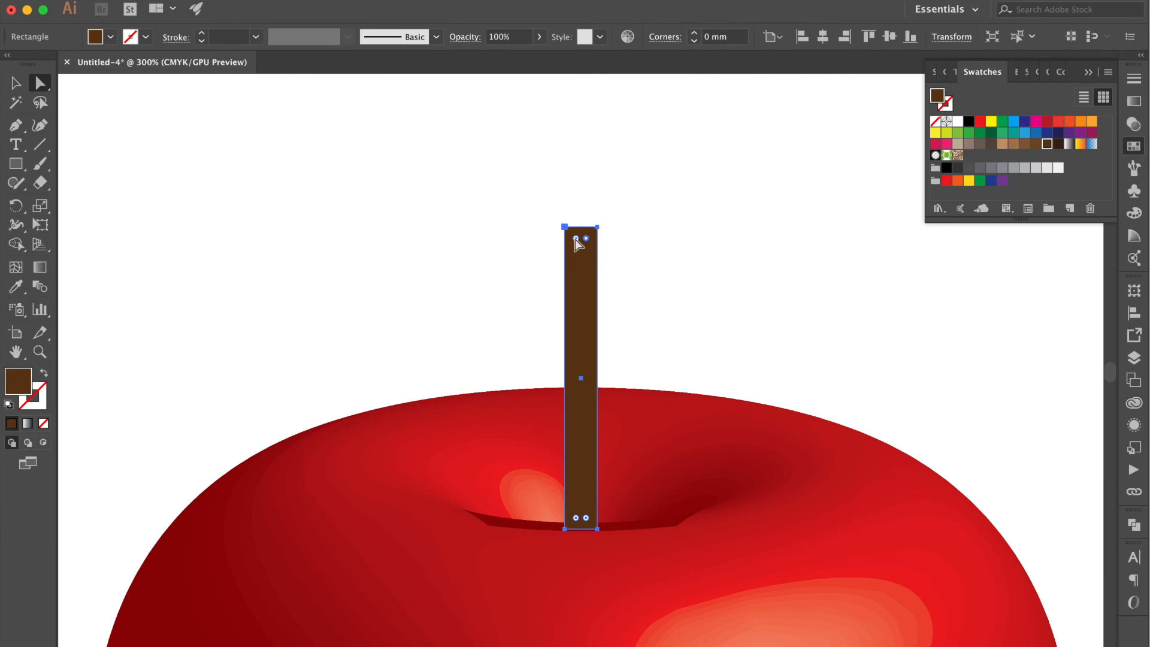
{"action": "left_click_drag", "start_coordinate": [576, 238], "coordinate": [575, 290]}
{"action": "scroll", "coordinate": [367, 175], "scroll_direction": "right", "scroll_amount": 4}
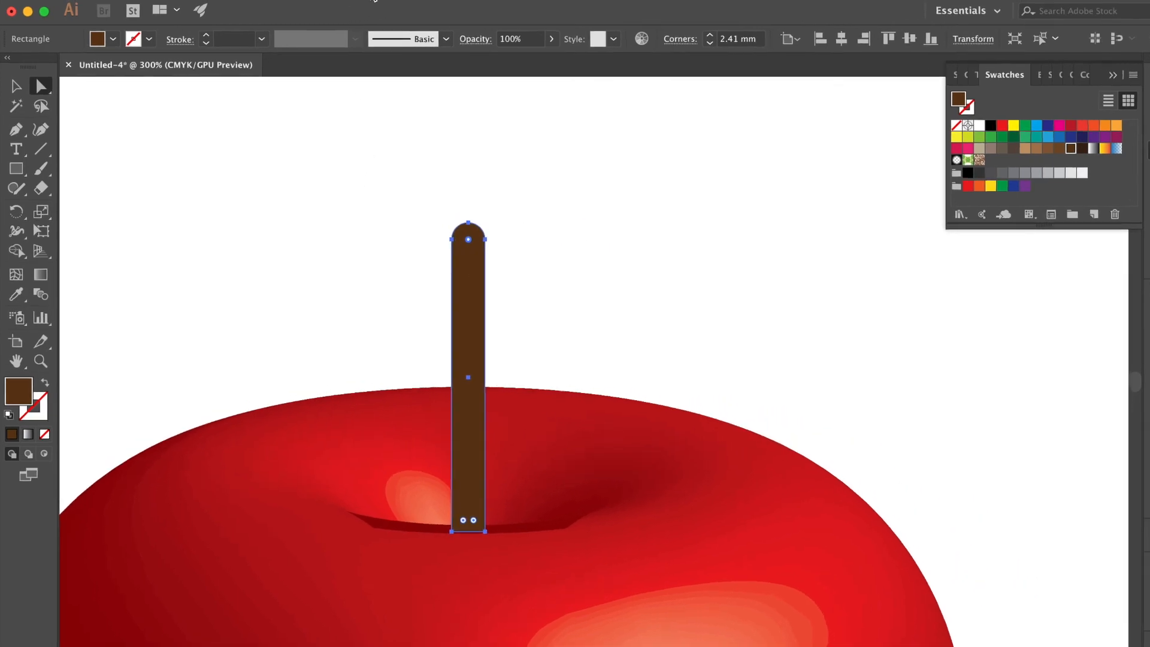
Apply Free Distort to lean the stem's top to the right and narrow its base, and expand the stem's appearance
{"action": "left_click", "coordinate": [459, 2]}
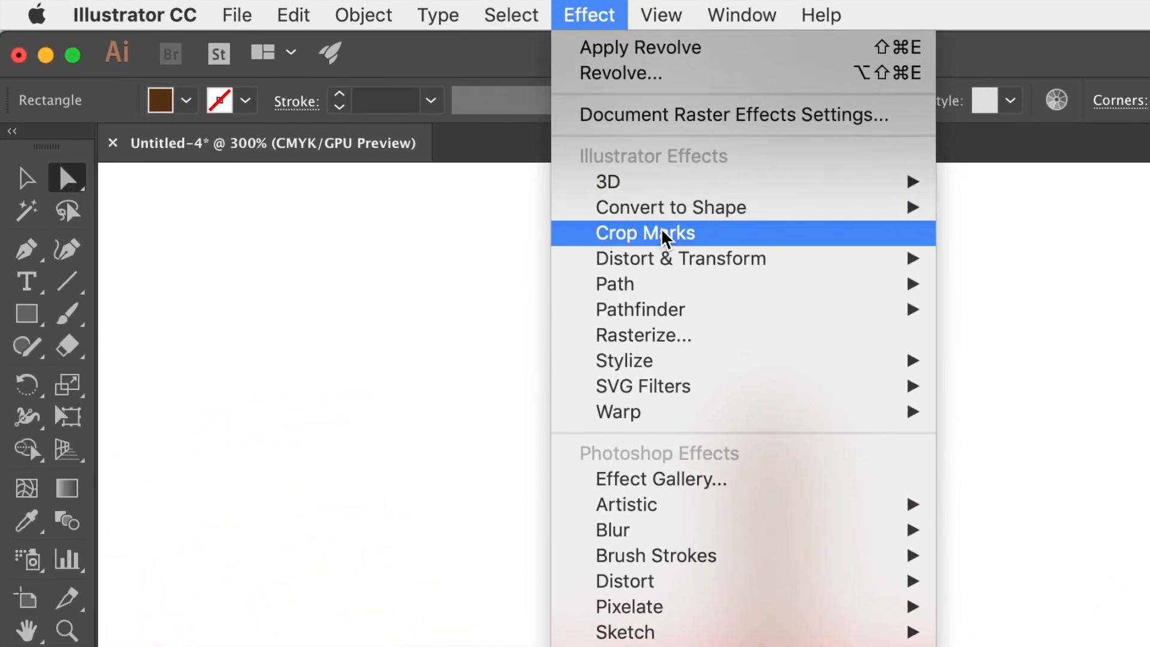
{"action": "mouse_move", "coordinate": [510, 189]}
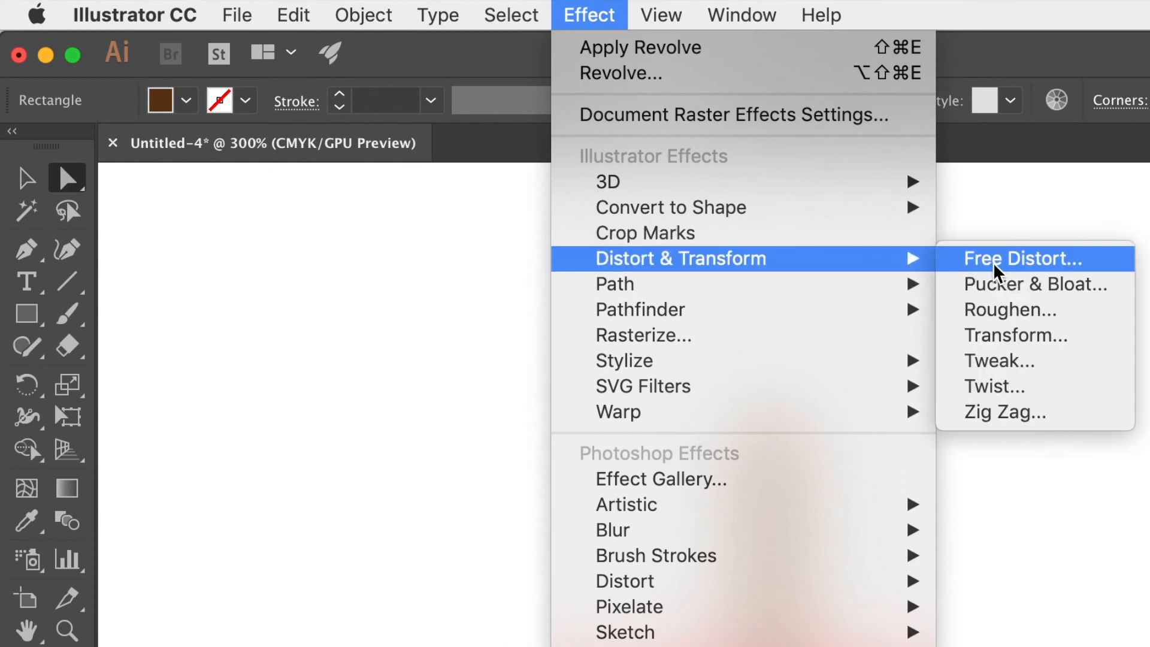
{"action": "left_click", "coordinate": [997, 267]}
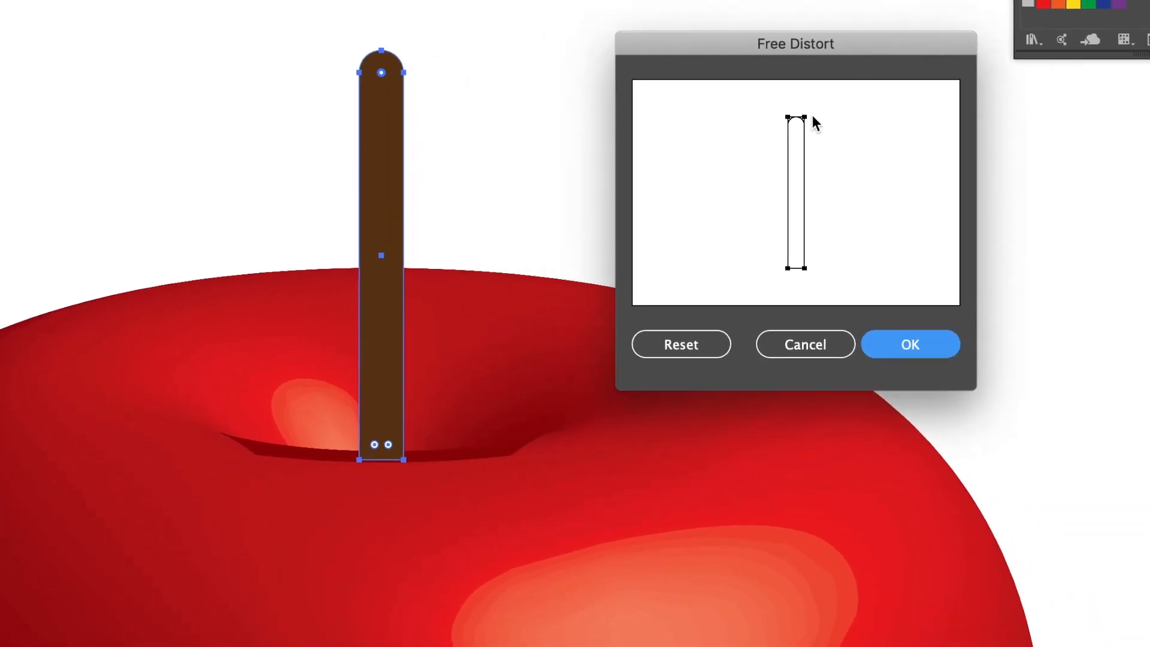
{"action": "mouse_move", "coordinate": [804, 116]}
{"action": "left_mouse_down"}
{"action": "mouse_move", "coordinate": [847, 128]}
{"action": "mouse_move", "coordinate": [815, 128]}
{"action": "mouse_move", "coordinate": [824, 118]}
{"action": "left_mouse_up"}
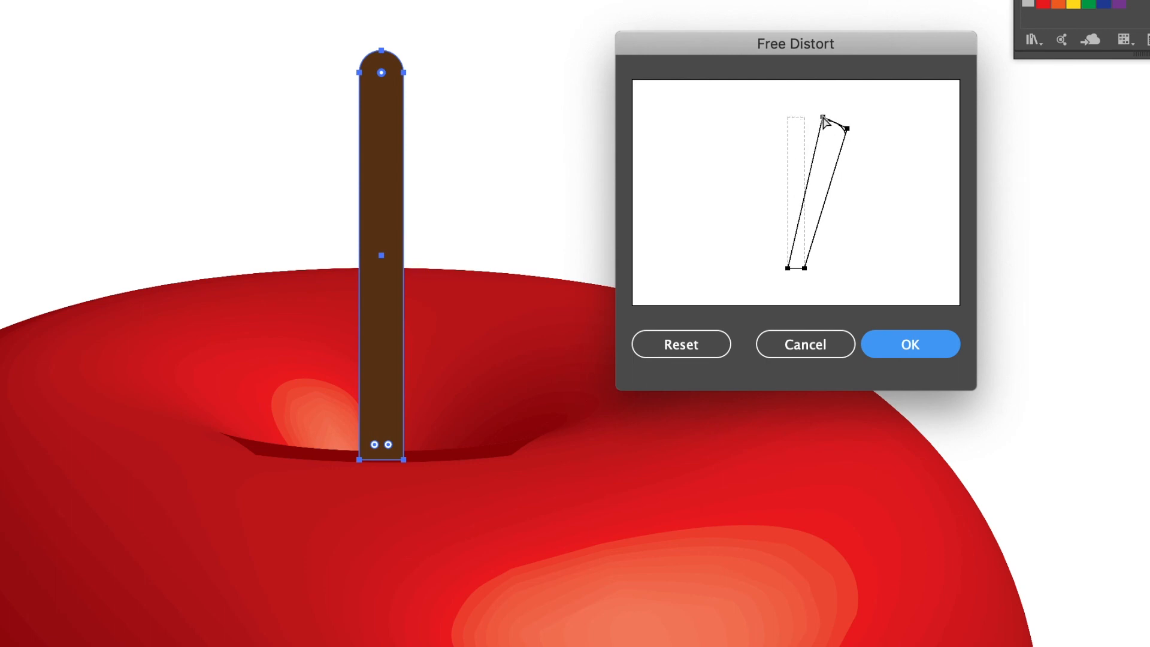
{"action": "left_click_drag", "start_coordinate": [804, 268], "coordinate": [796, 269]}
{"action": "mouse_move", "coordinate": [847, 129]}
{"action": "left_mouse_down"}
{"action": "mouse_move", "coordinate": [844, 142]}
{"action": "mouse_move", "coordinate": [844, 132]}
{"action": "left_mouse_up"}
{"action": "left_click", "coordinate": [910, 345]}
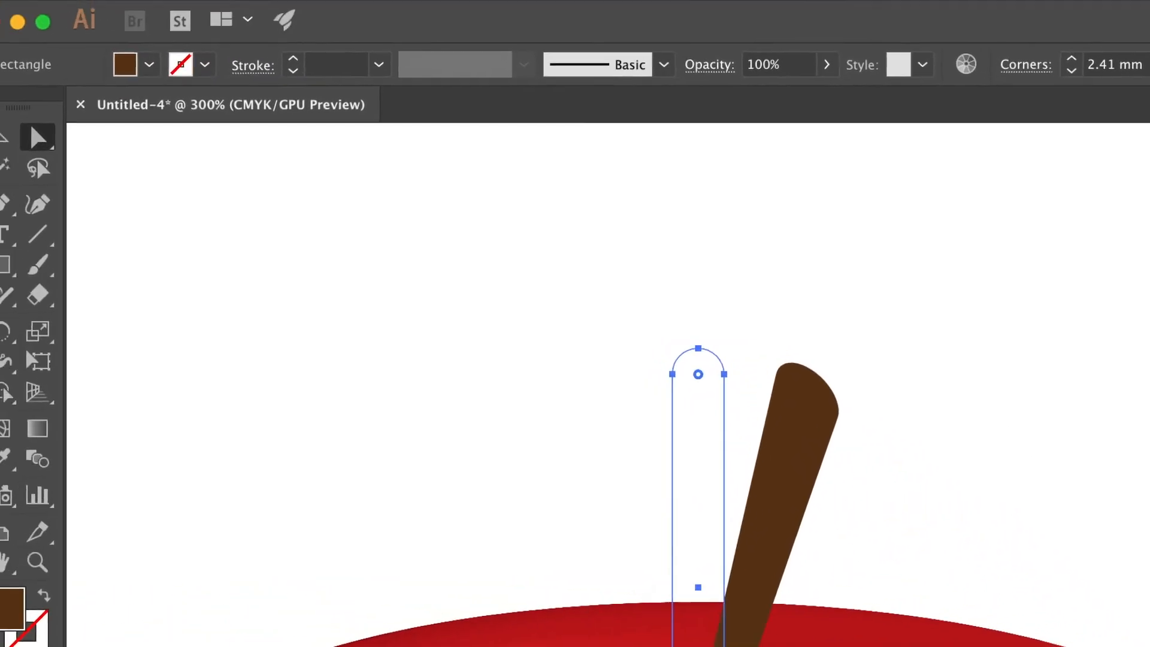
{"action": "left_click", "coordinate": [347, 15]}
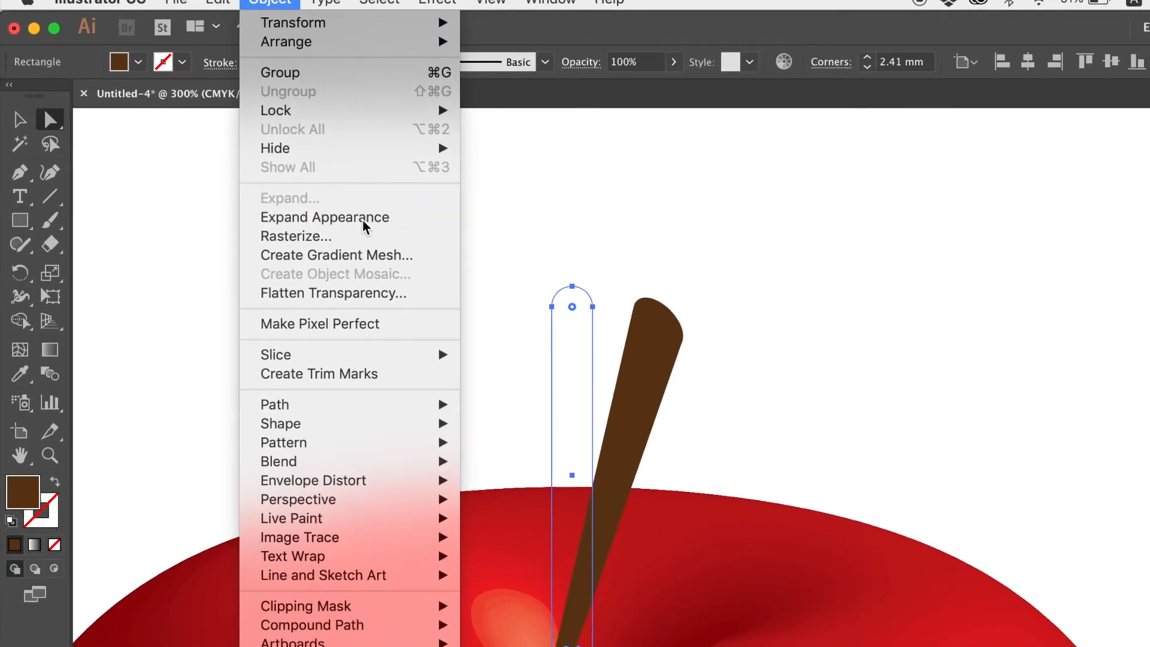
{"action": "left_click", "coordinate": [405, 255]}
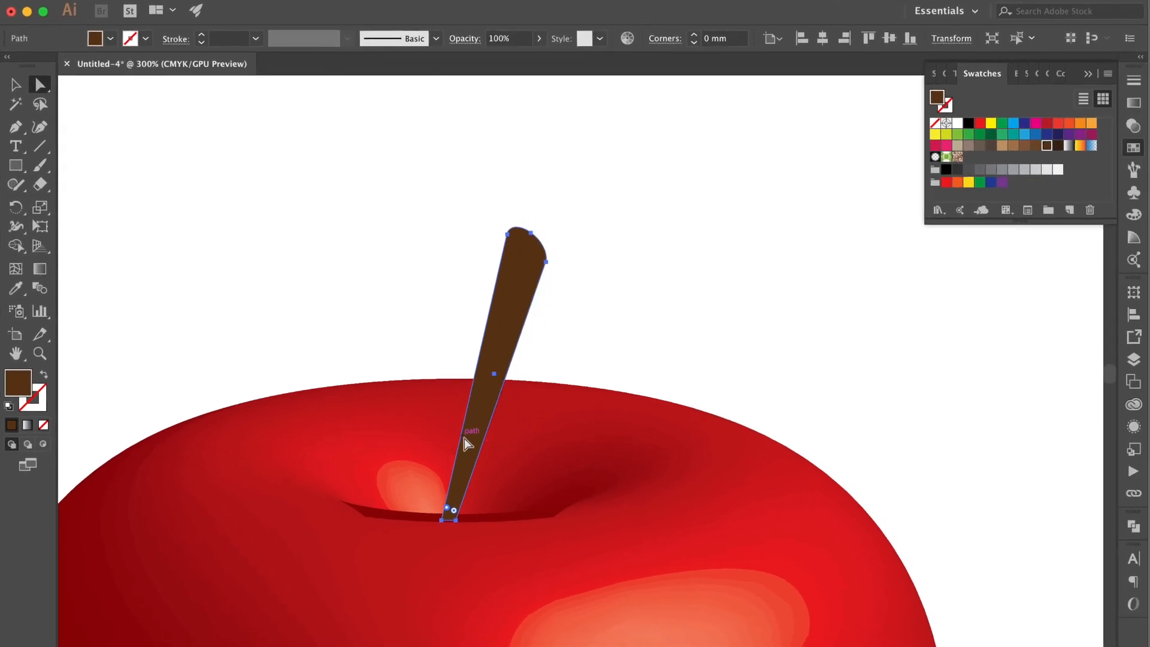
Bend both long sides of the stem slightly to the left with the Pen tool, and deselect it
{"action": "left_click", "coordinate": [18, 127]}
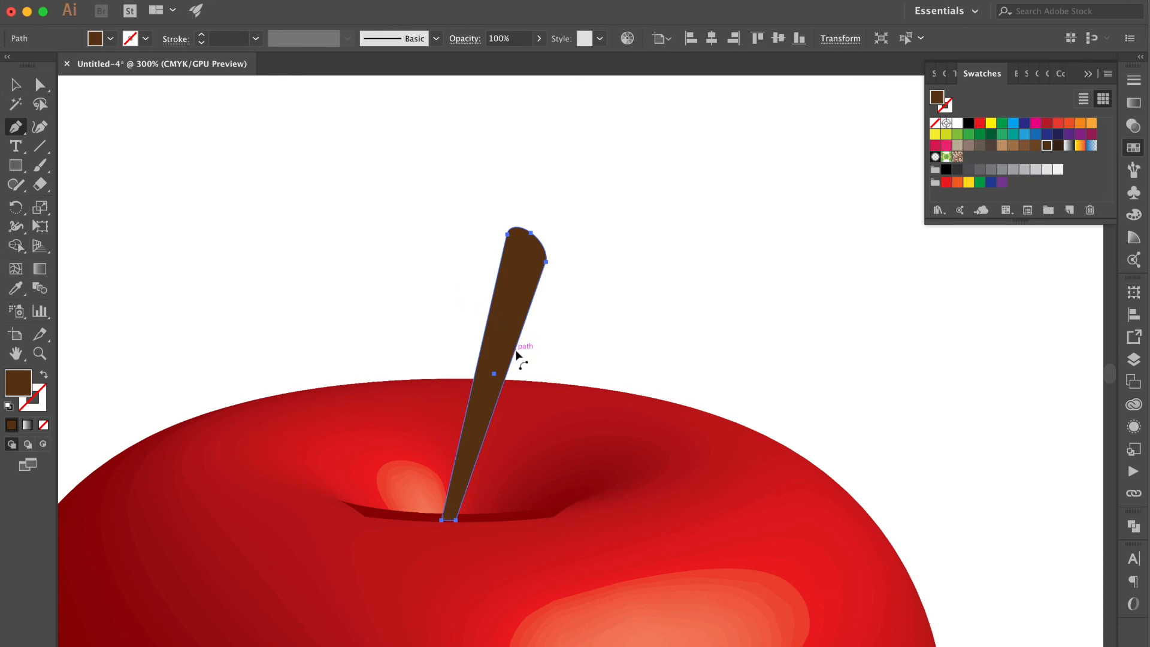
{"action": "left_click_drag", "start_coordinate": [517, 351], "coordinate": [513, 347]}
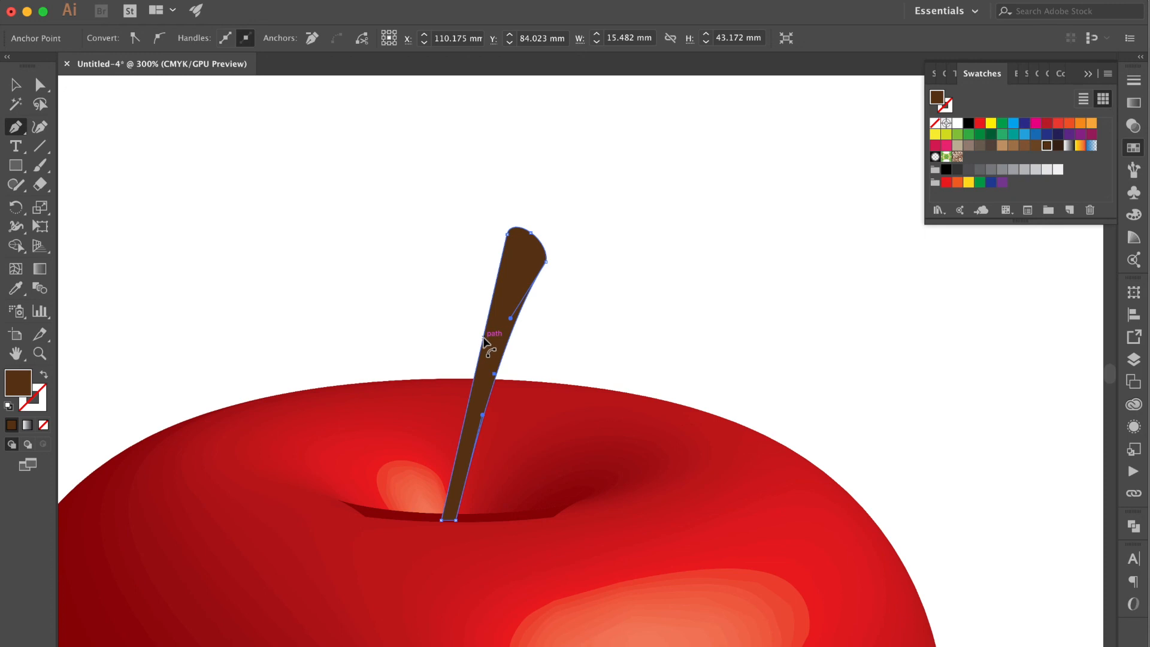
{"action": "left_click_drag", "start_coordinate": [484, 338], "coordinate": [479, 338]}
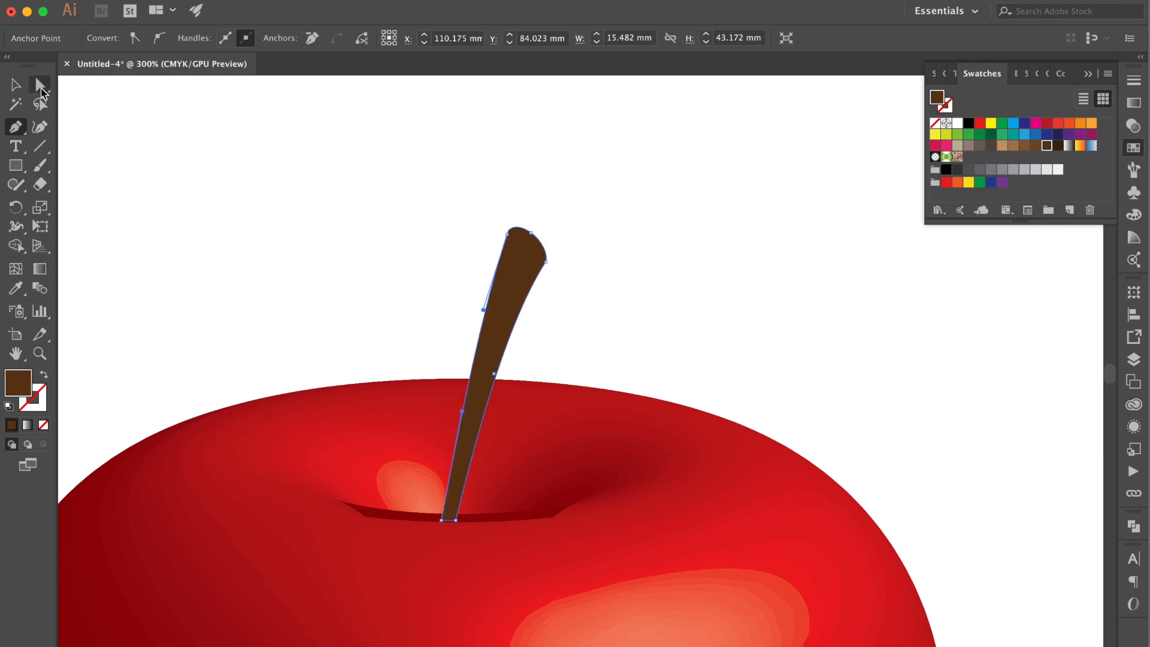
{"action": "left_click", "coordinate": [19, 87]}
{"action": "left_click", "coordinate": [250, 228]}
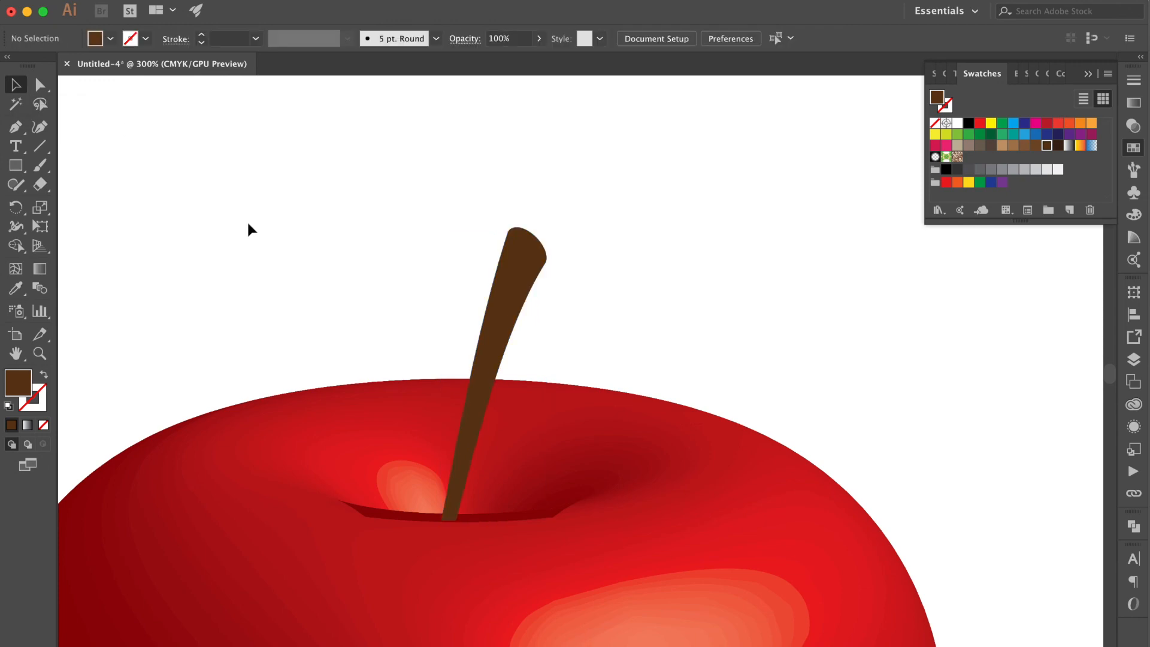
{"action": "key", "text": "super+0"}
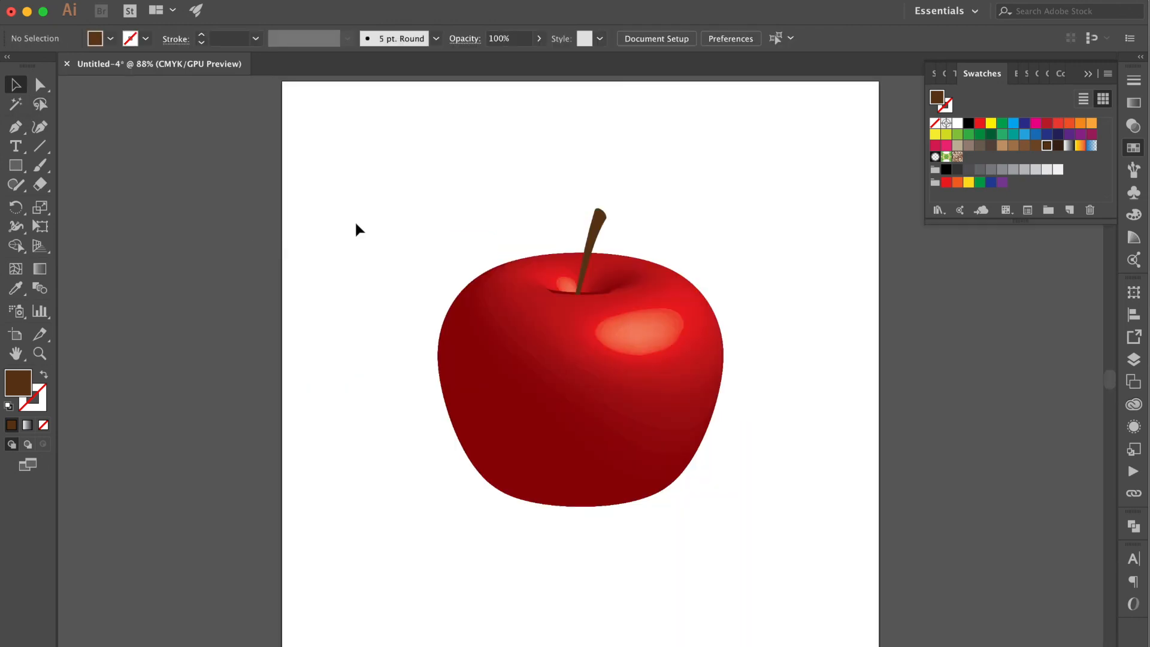